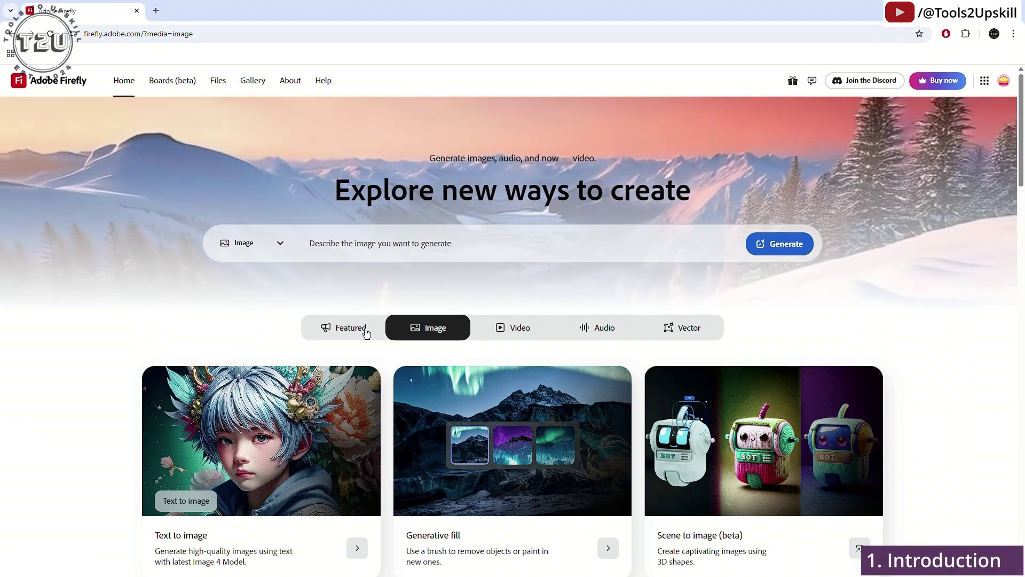
Step: Browse the Video, Audio and Vector creation options on the Firefly home page
click(513, 327)
click(594, 329)
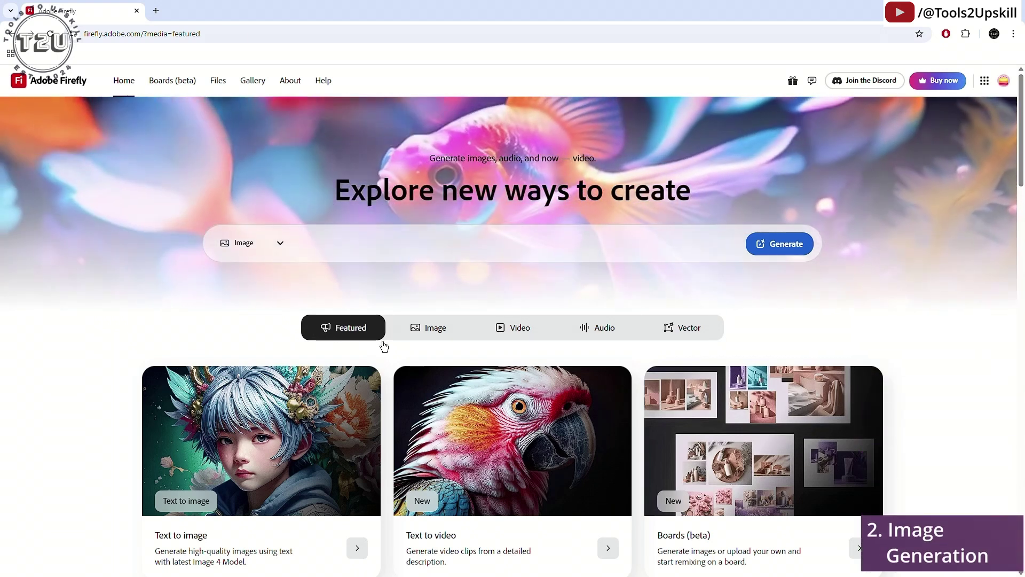
Step: Switch between the Image and Featured categories, settling on the image generation tools
click(422, 328)
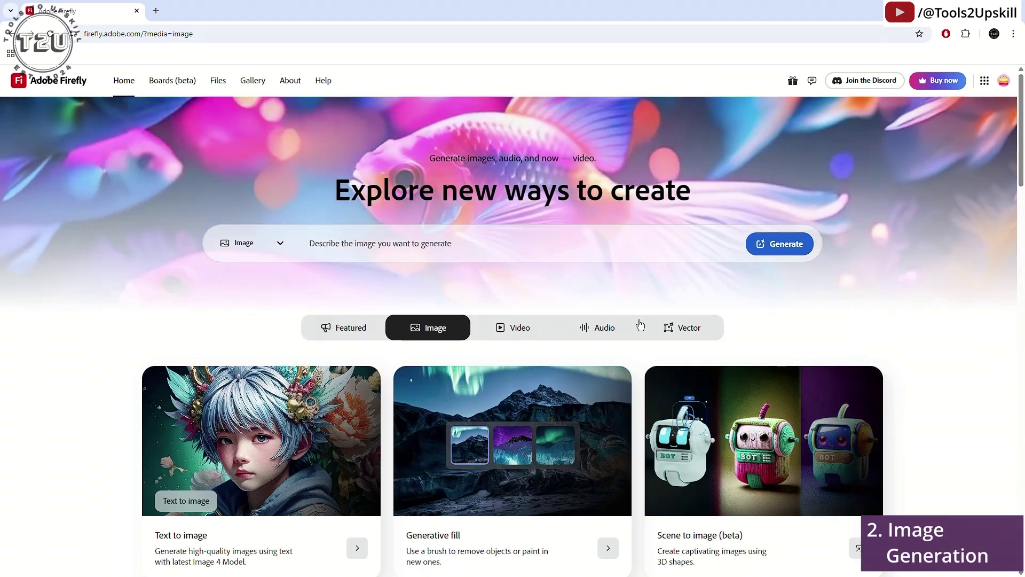
click(324, 336)
scroll(425, 432, down, 2)
scroll(361, 295, up, 3)
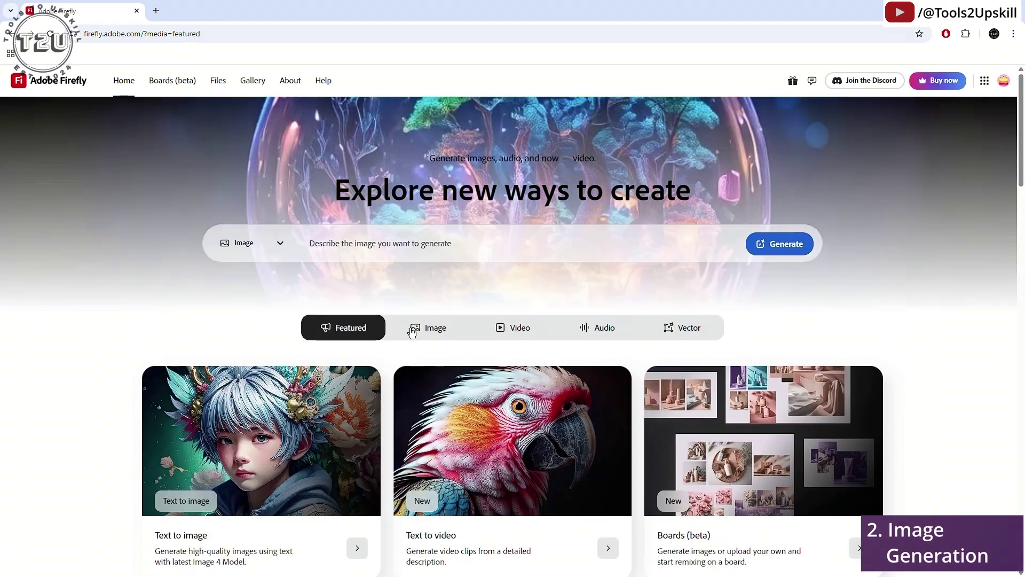
click(427, 327)
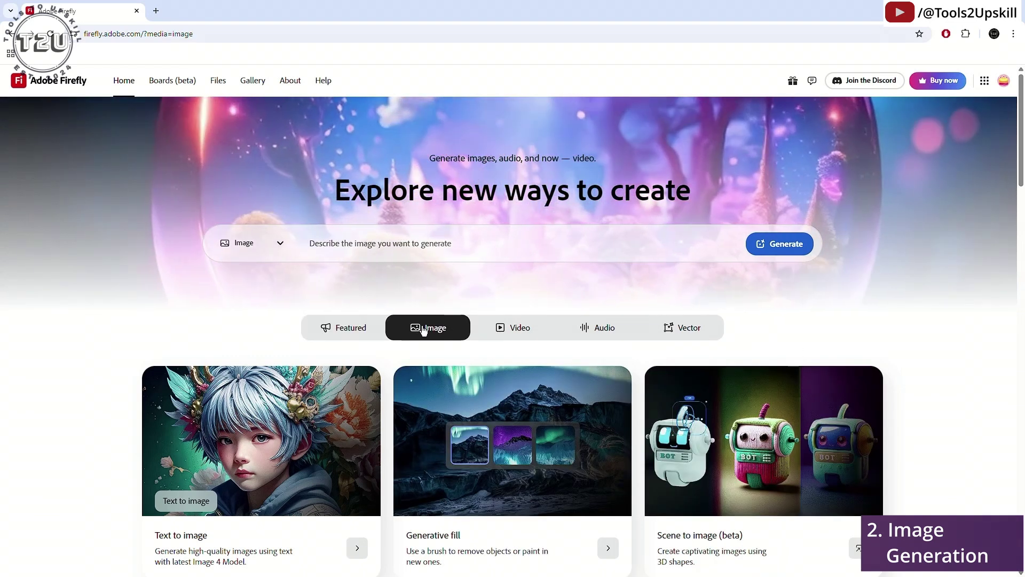
Step: Keep Image as the generation type and generate from 'Rainy street in Paris at night'
click(279, 243)
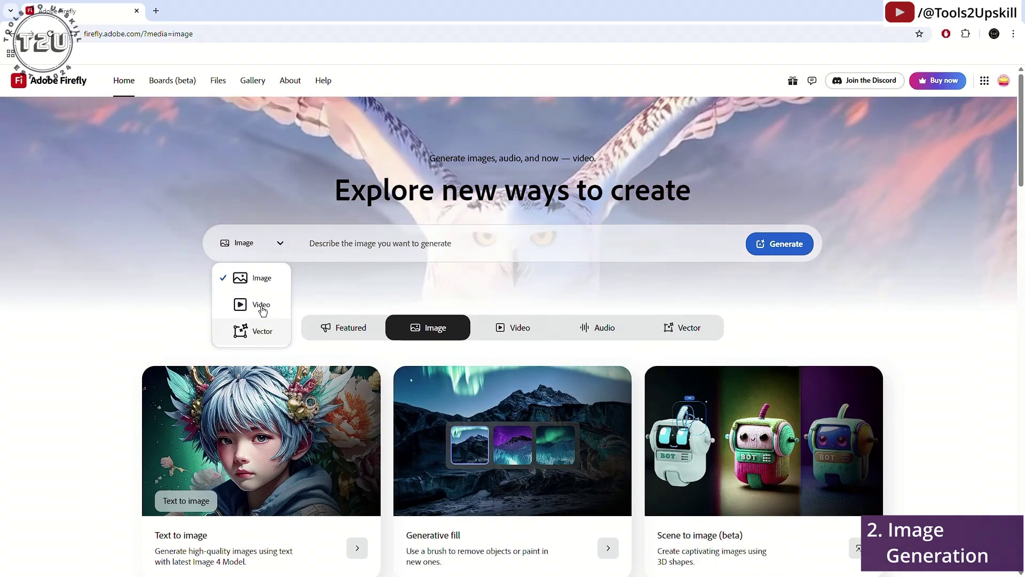
click(259, 272)
click(338, 253)
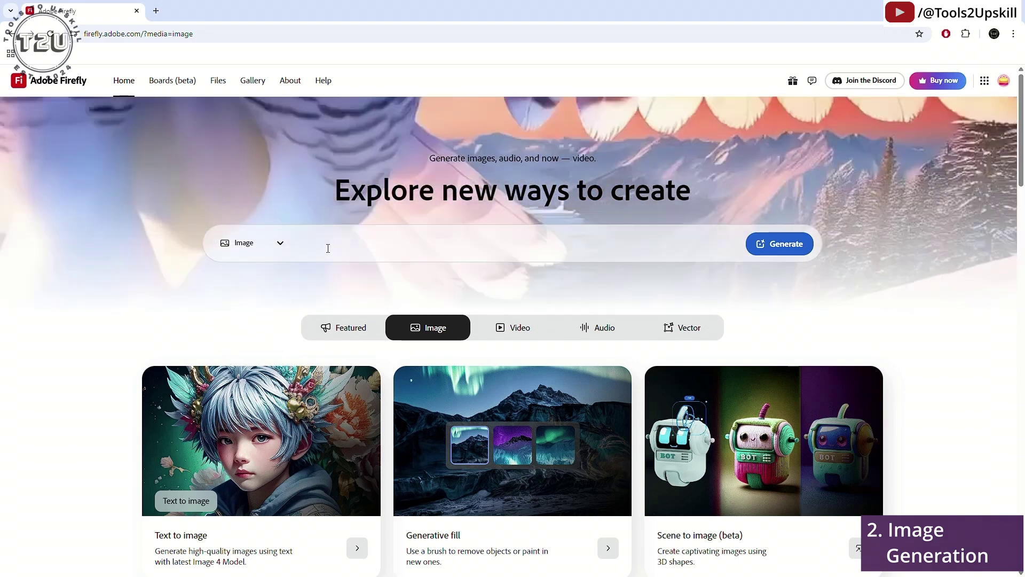
text(Rainy street in Paris at night)
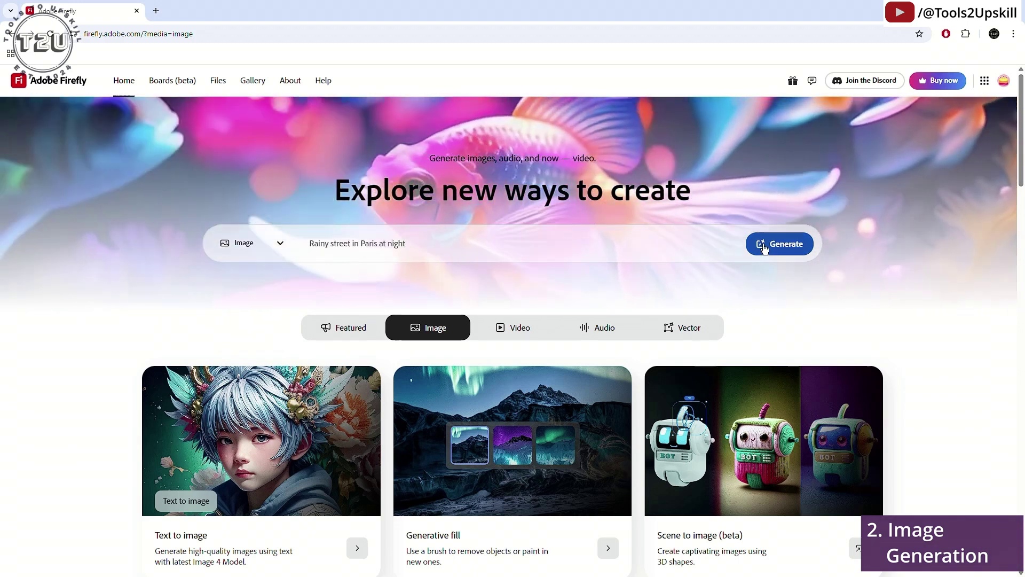
click(764, 246)
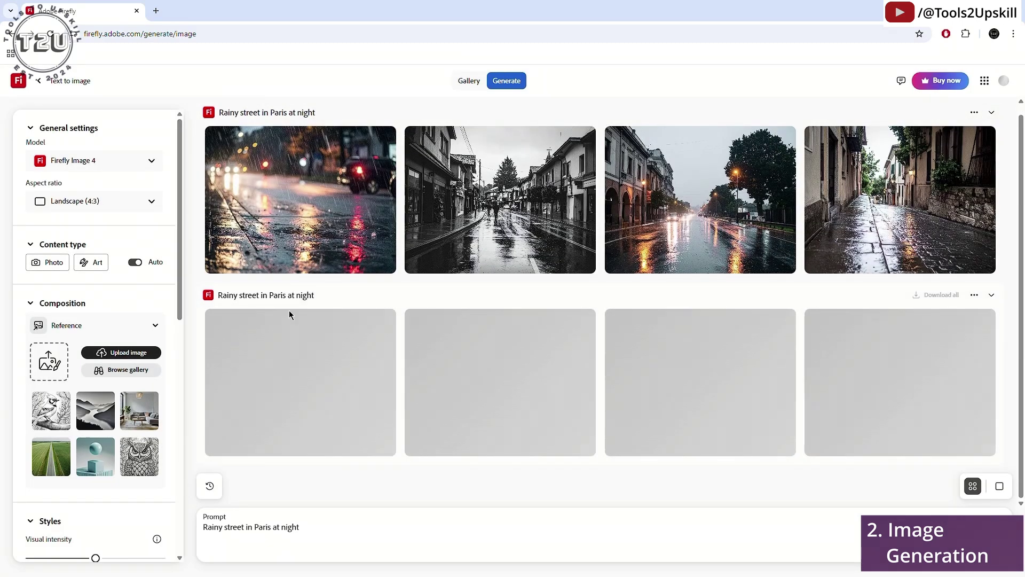
Step: Step through the first rainy street images one by one in the full-size preview
mouse_move(312, 199)
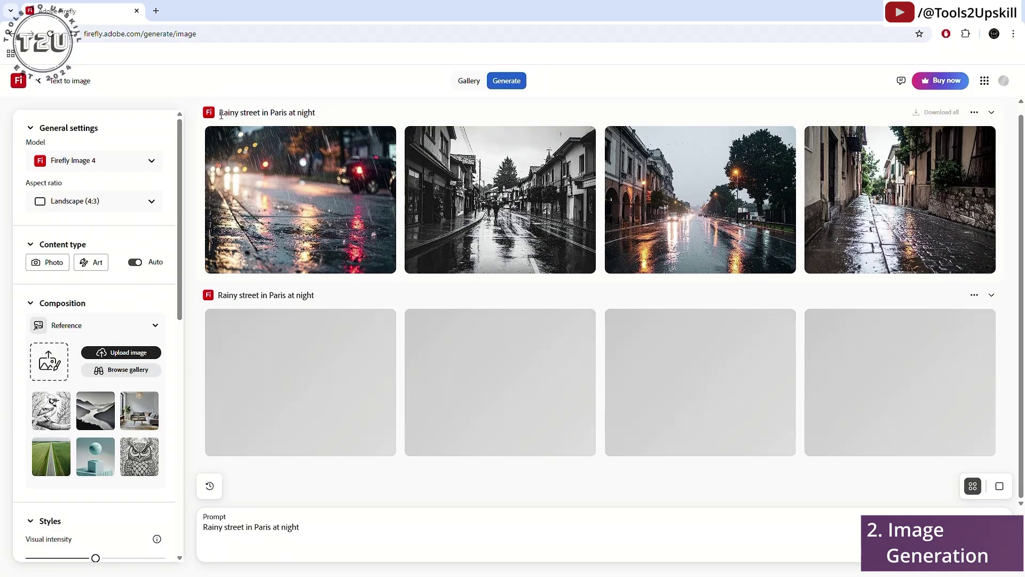
drag(219, 112, 315, 110)
click(294, 198)
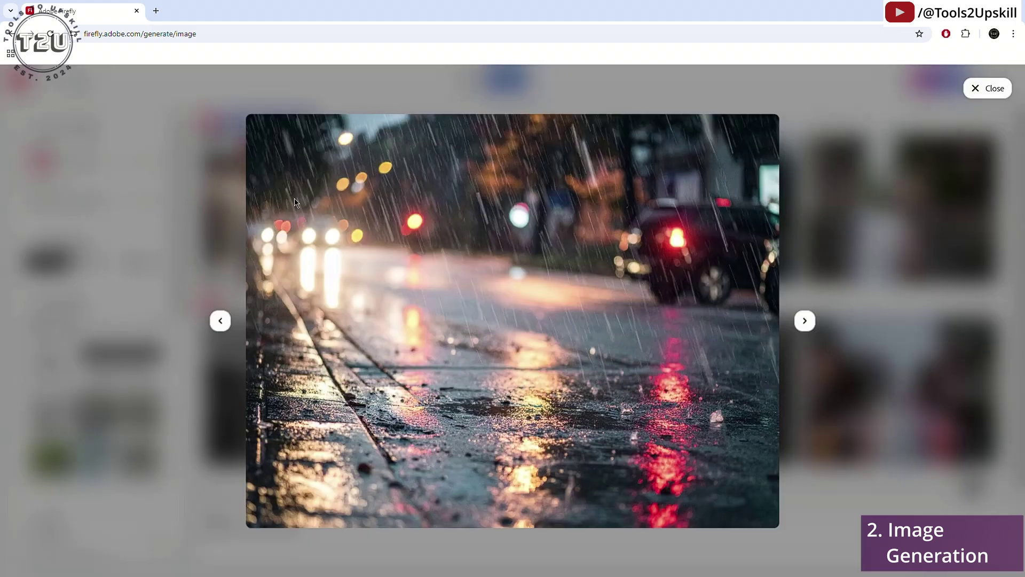
click(804, 322)
click(803, 322)
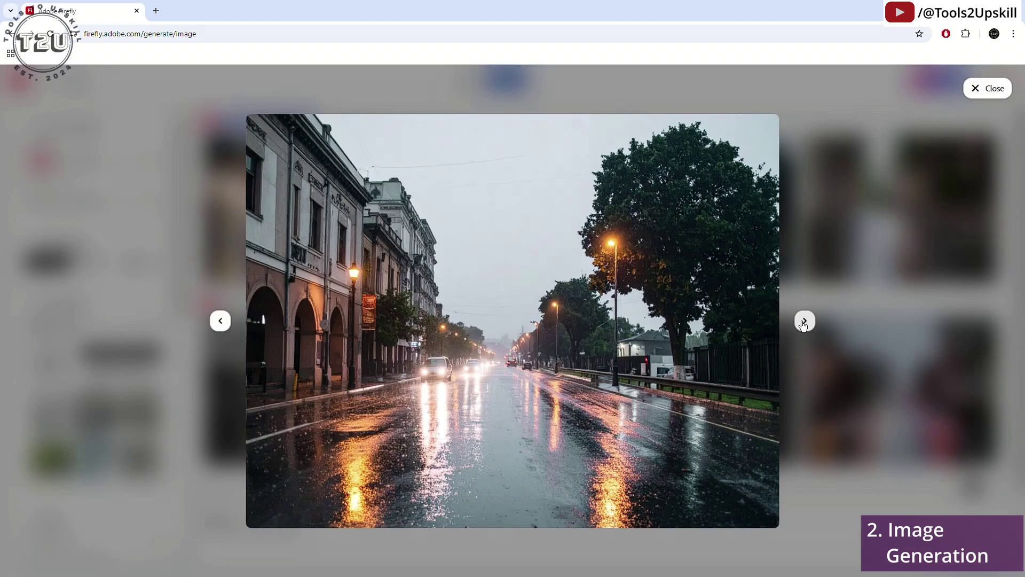
click(804, 322)
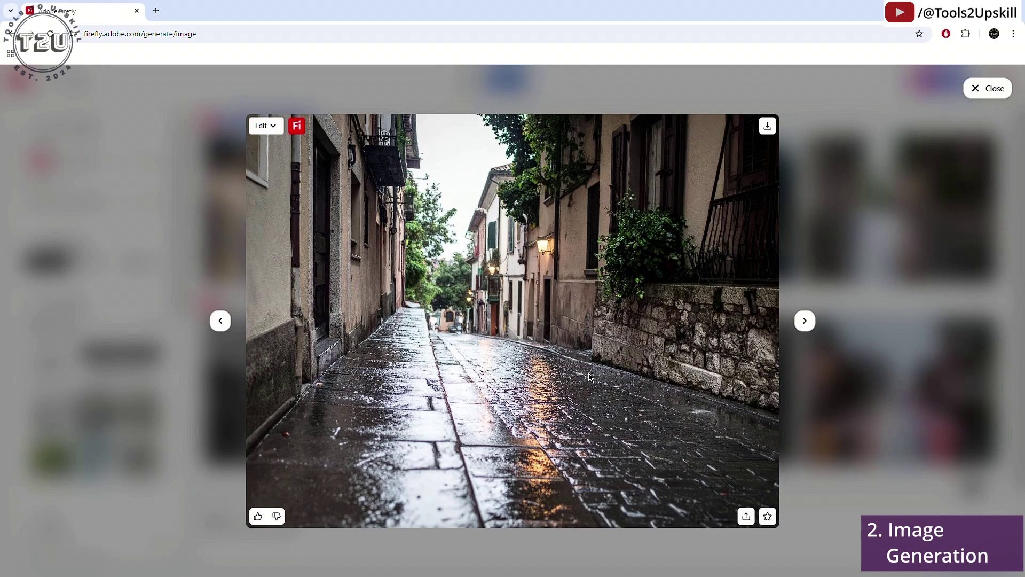
click(804, 320)
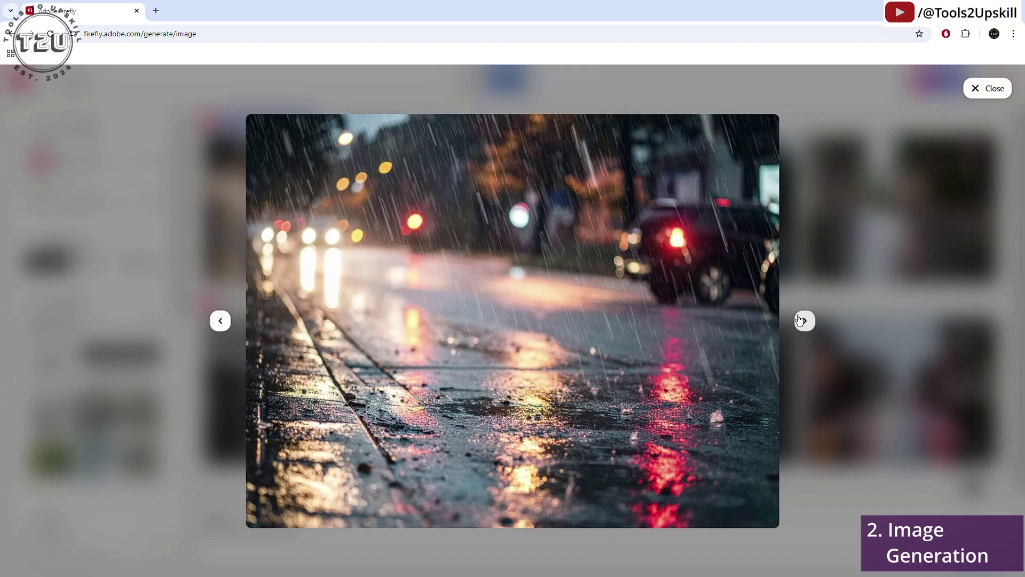
click(855, 156)
Step: Preview the silver-car street image full size, compare it with the next, then close
click(320, 384)
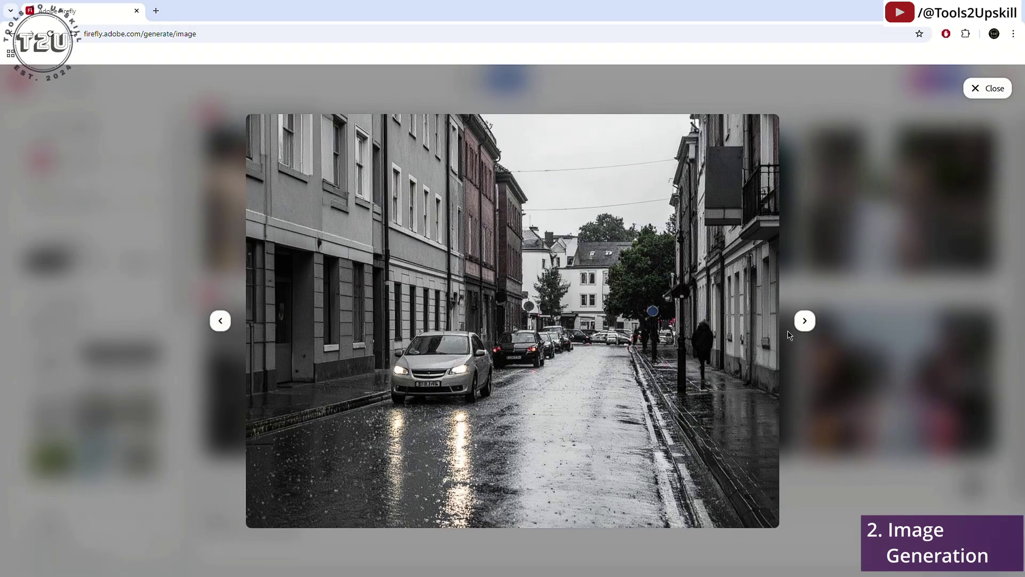
click(804, 320)
click(805, 322)
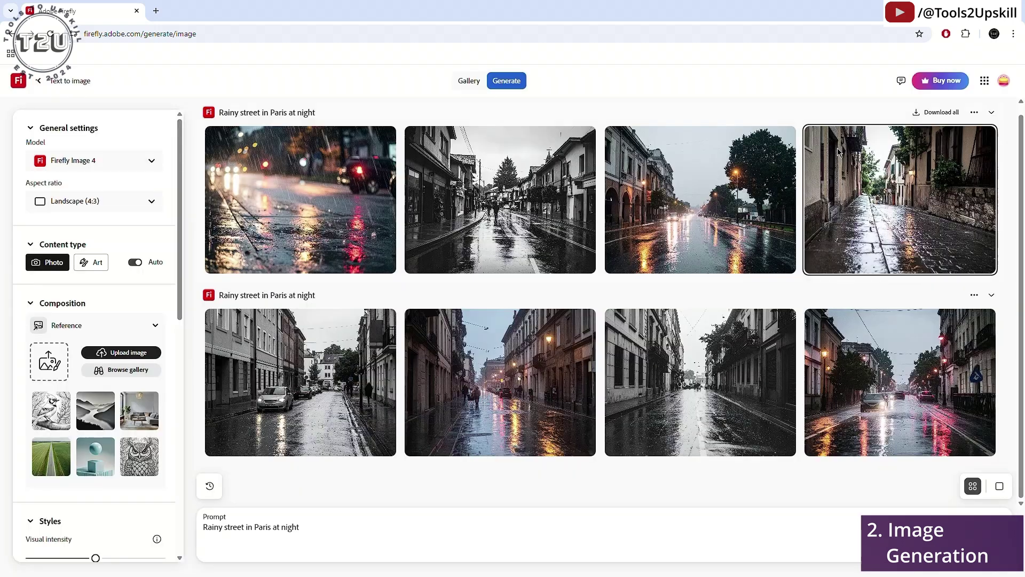
click(837, 150)
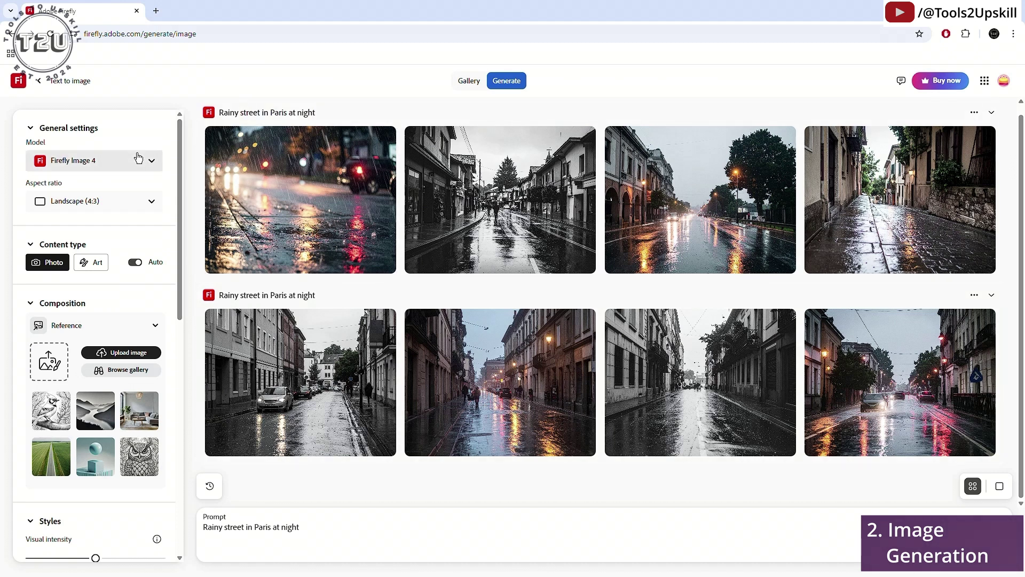
Step: Show the model list: Firefly Image 4 Ultra, 4 and 3, plus Imagen 3 and GPT Image
click(132, 169)
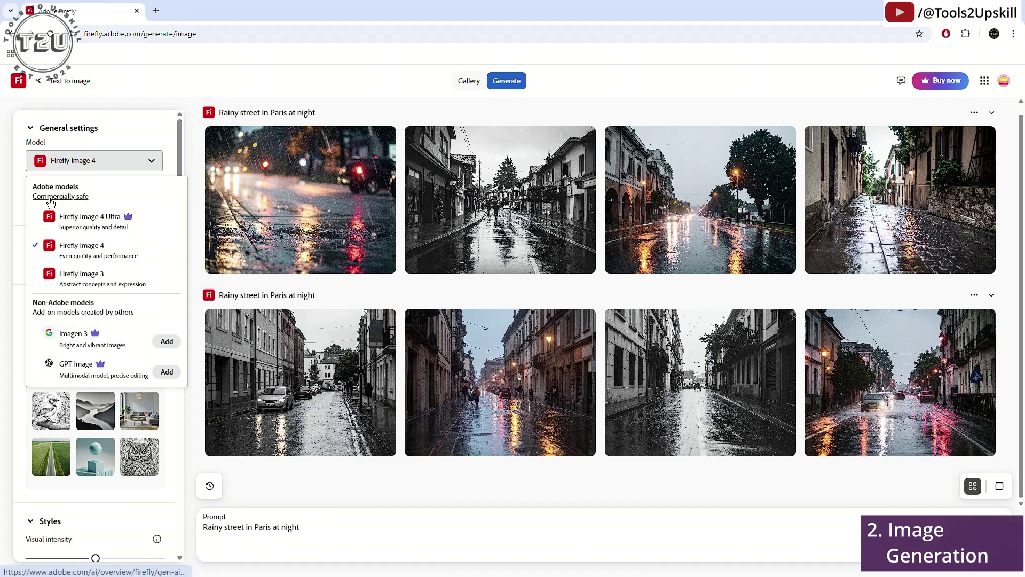
mouse_move(383, 356)
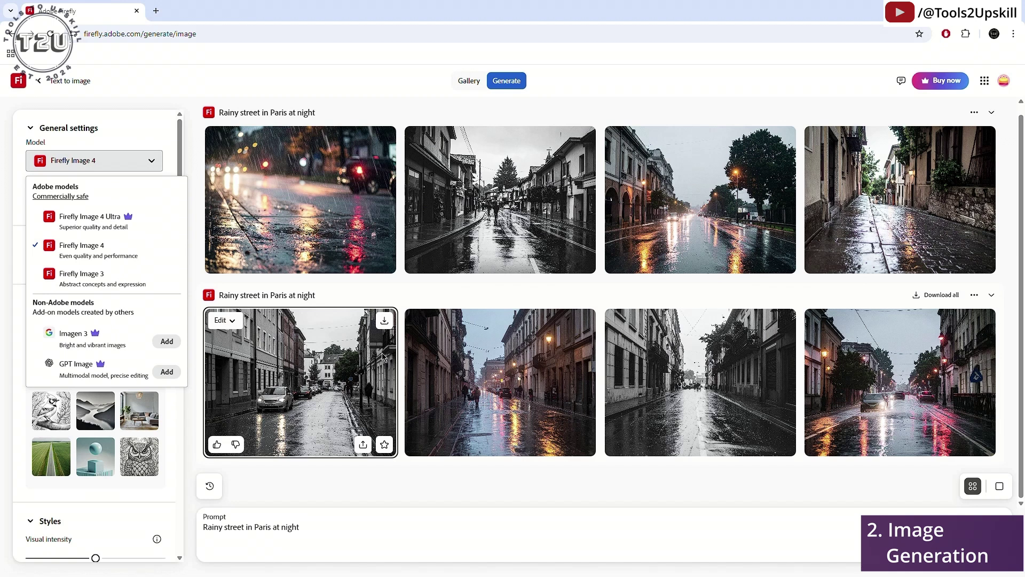
Step: Keep Firefly Image 4, page through images singly, then check Generation history and Favorites
click(185, 96)
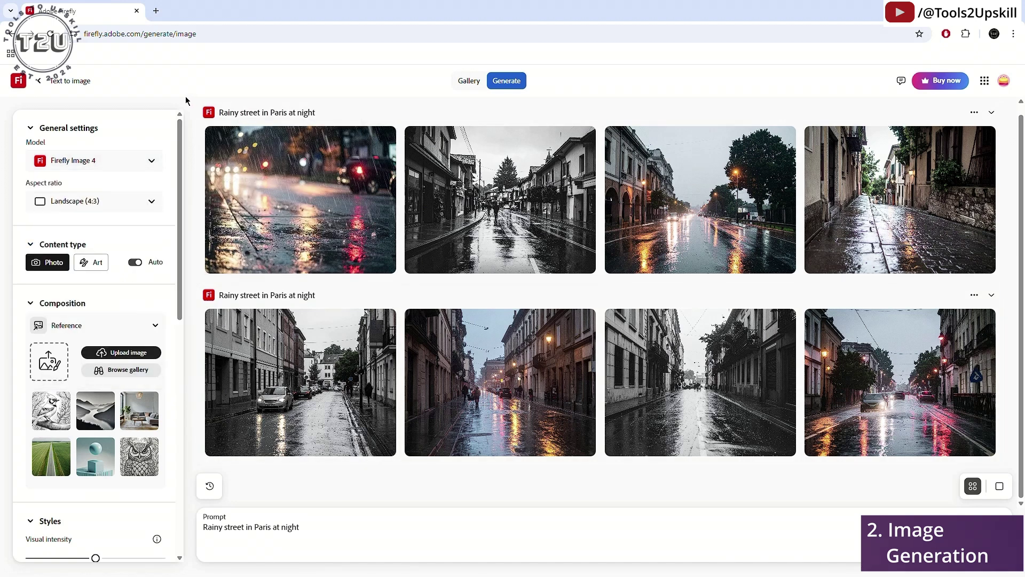
click(1000, 487)
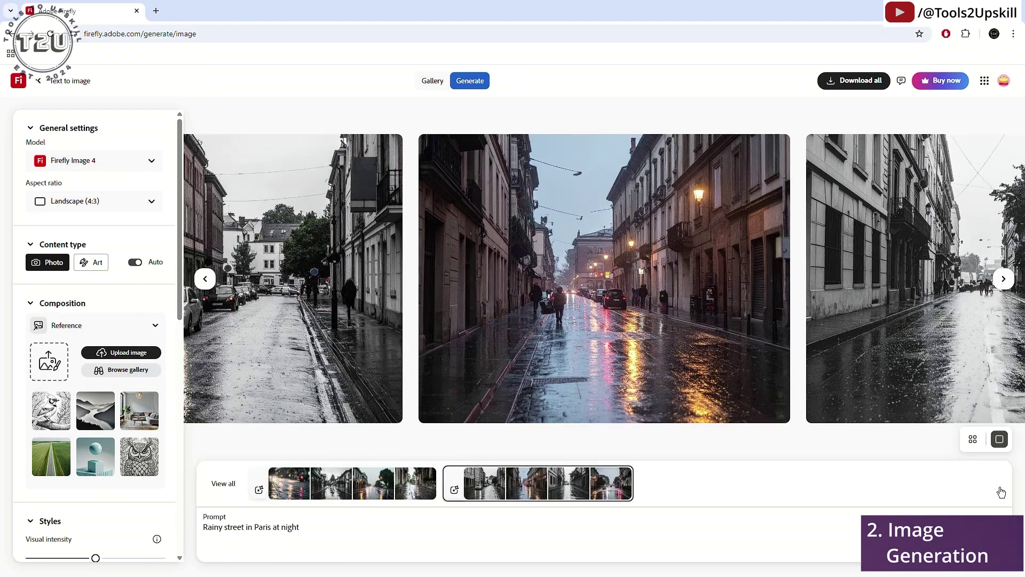
click(205, 280)
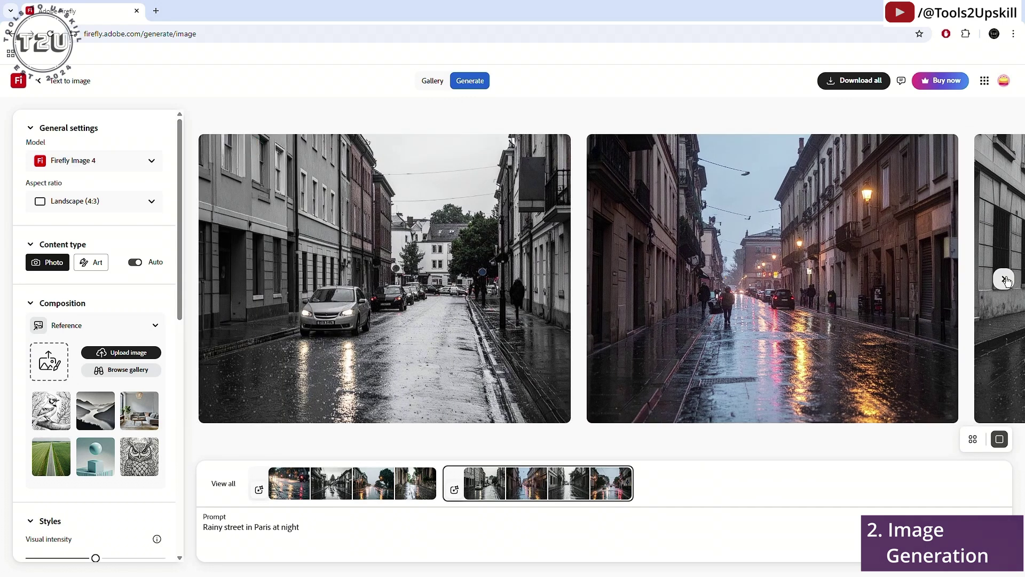
click(1004, 279)
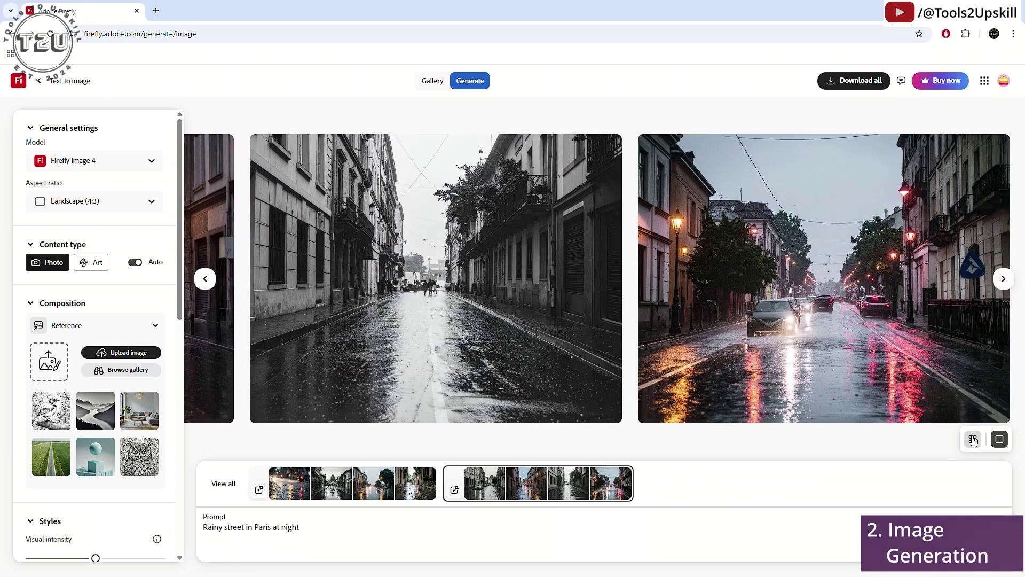
click(974, 440)
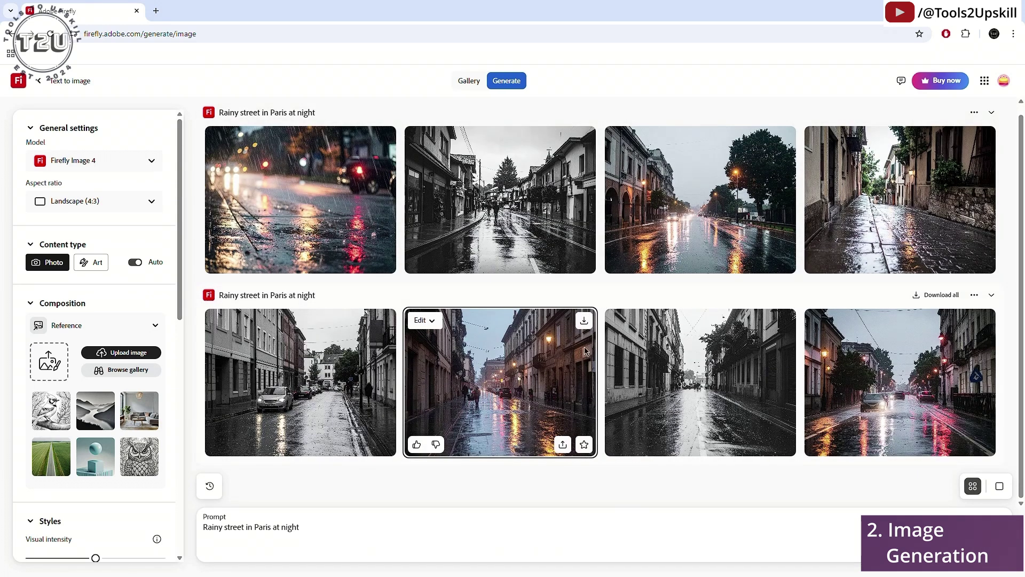
click(225, 489)
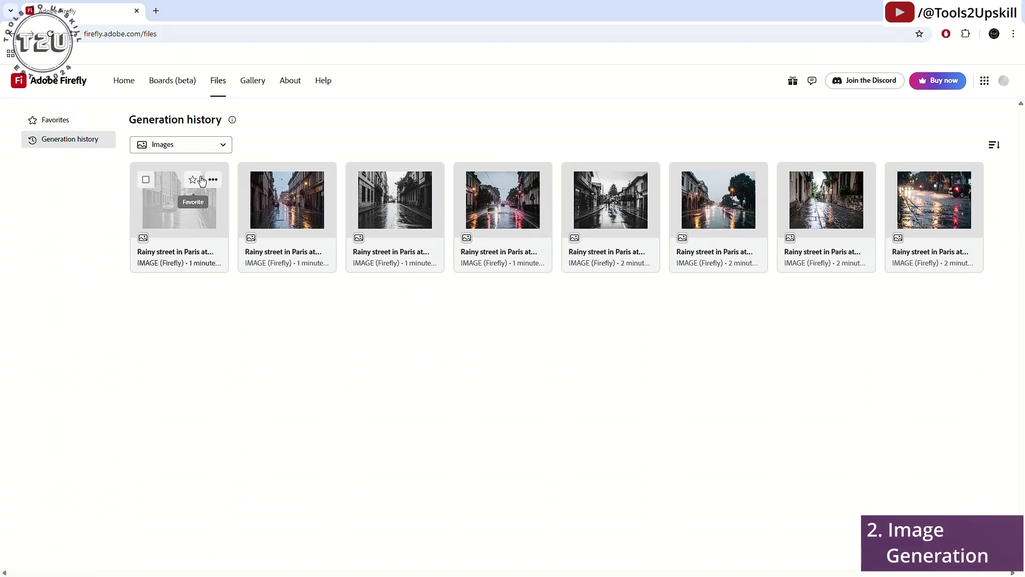
click(50, 122)
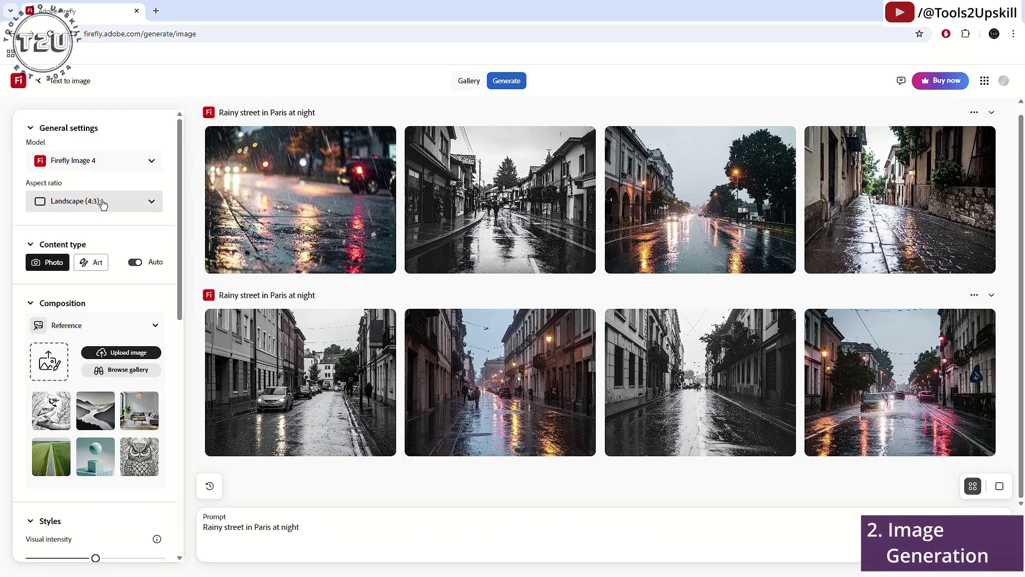
Step: Keep Landscape (4:3) aspect ratio, try Art content type, then switch it back to Auto
click(103, 204)
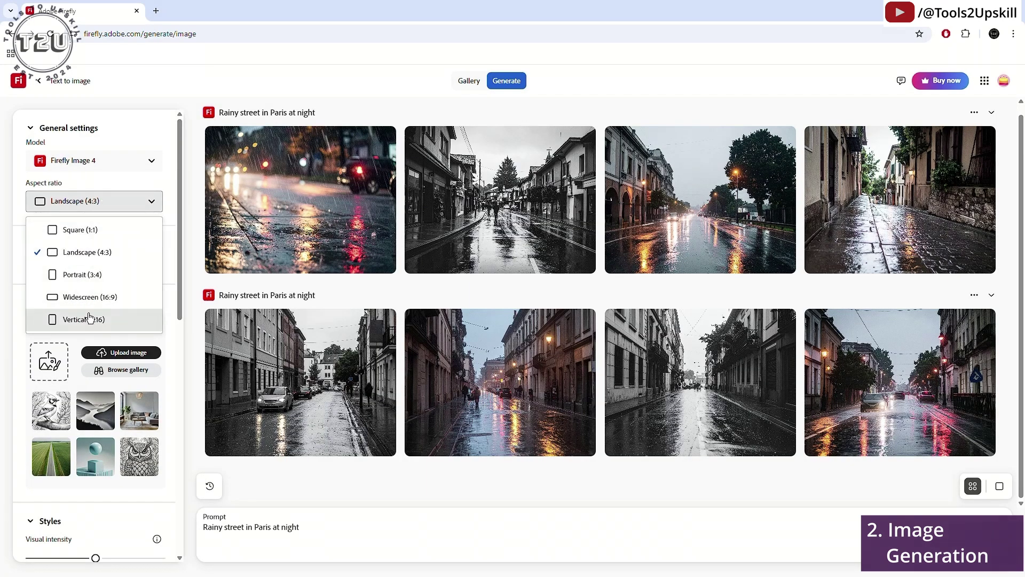
click(152, 203)
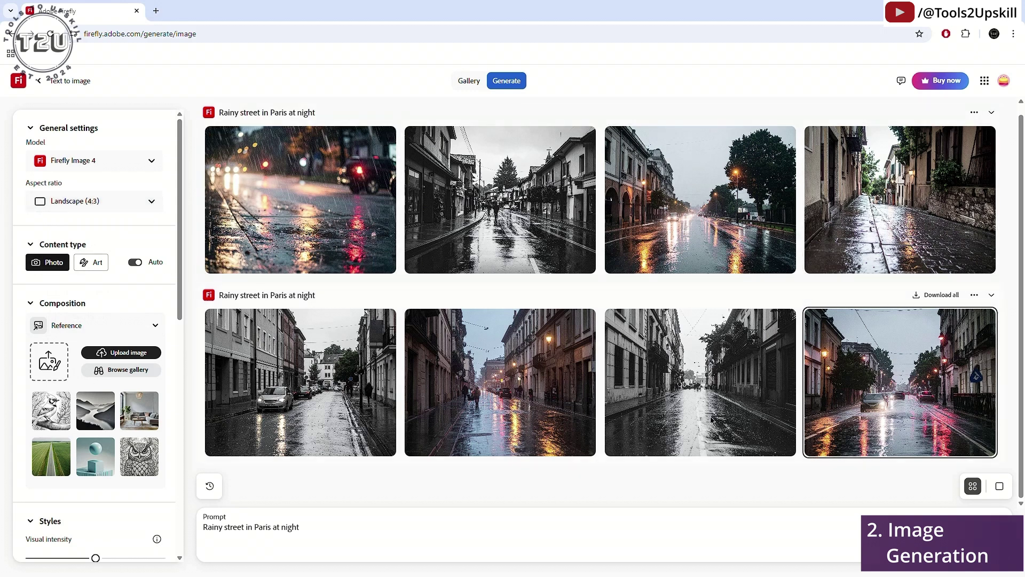
click(89, 268)
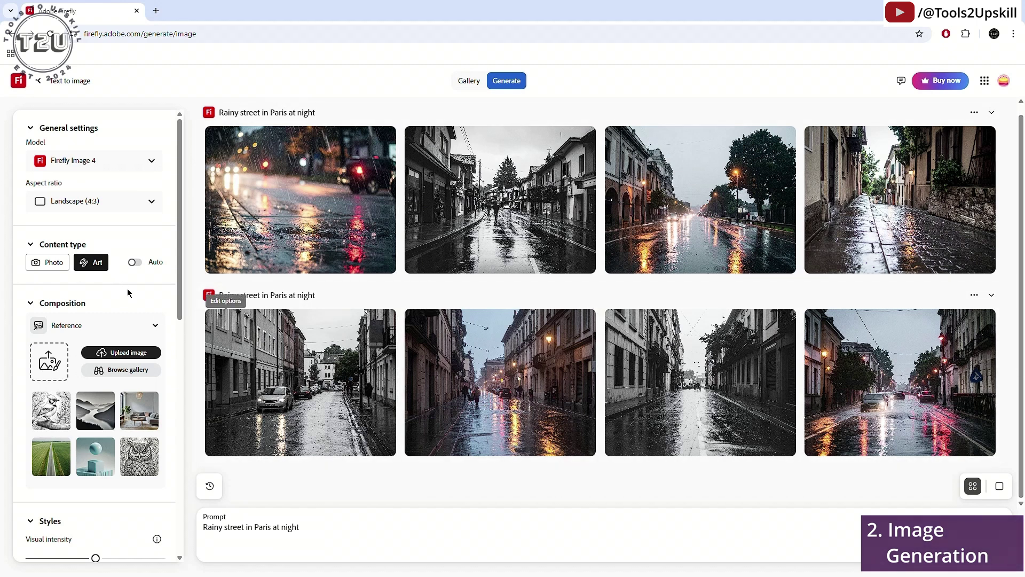
click(135, 263)
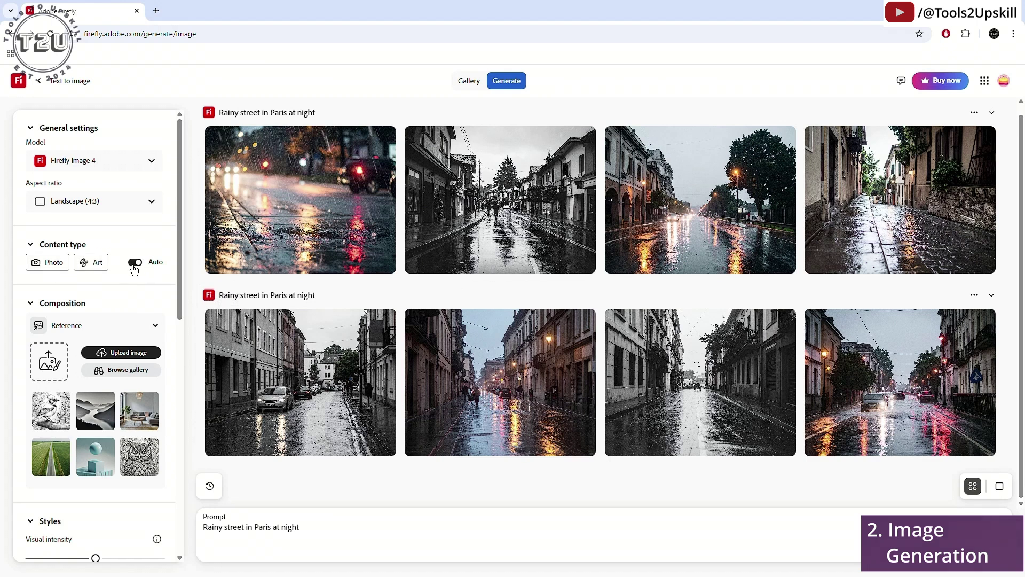
drag(310, 531, 207, 529)
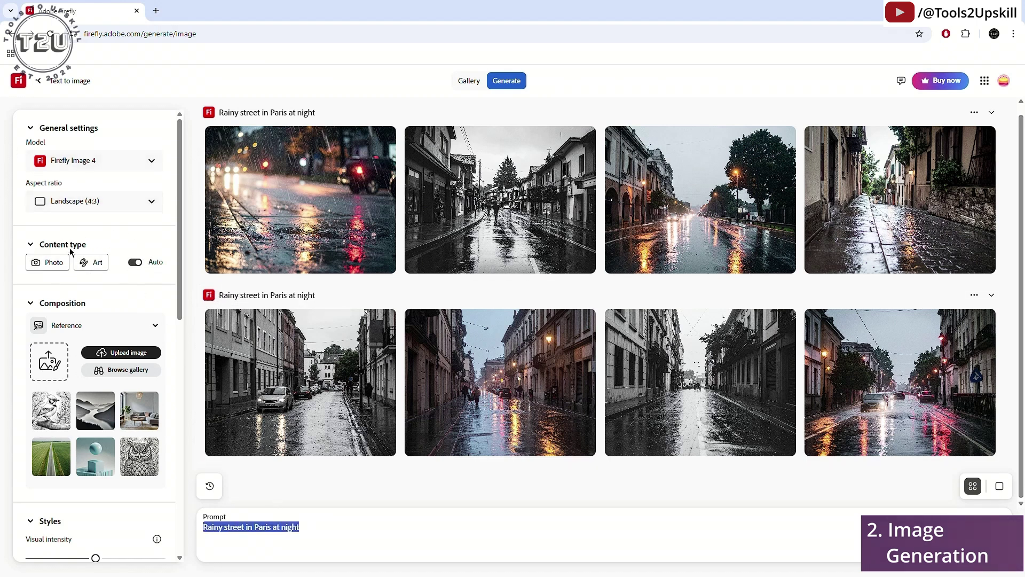
Step: Swap the mountain composition reference for the living-room sample and try the Strength slider
scroll(152, 298, down, 3)
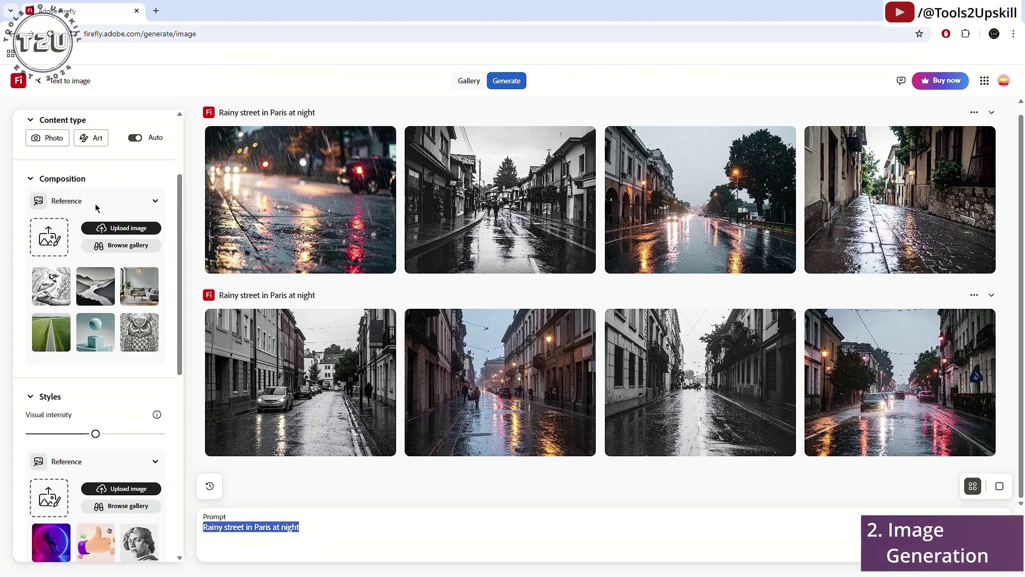
click(151, 202)
click(152, 201)
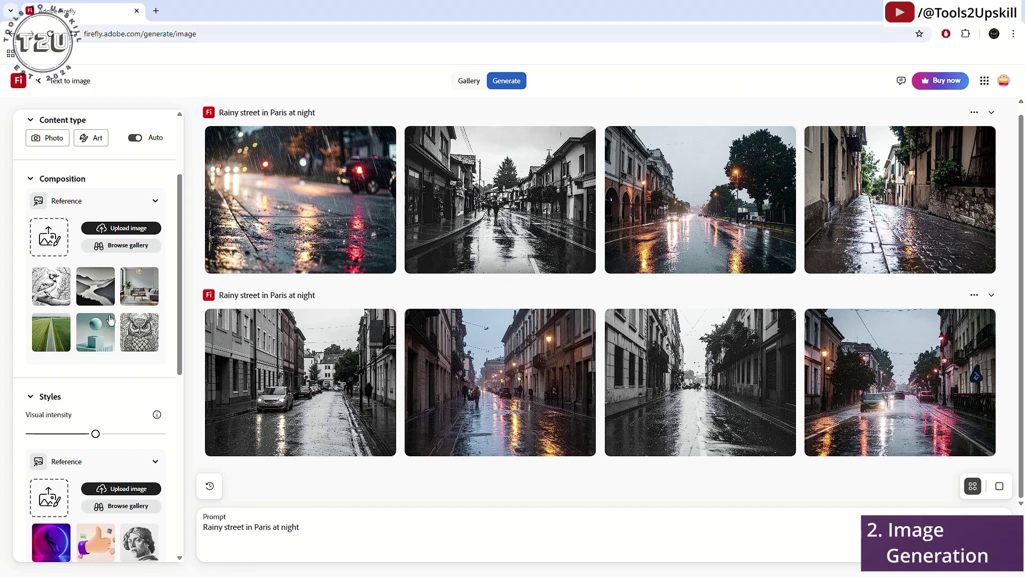
click(87, 291)
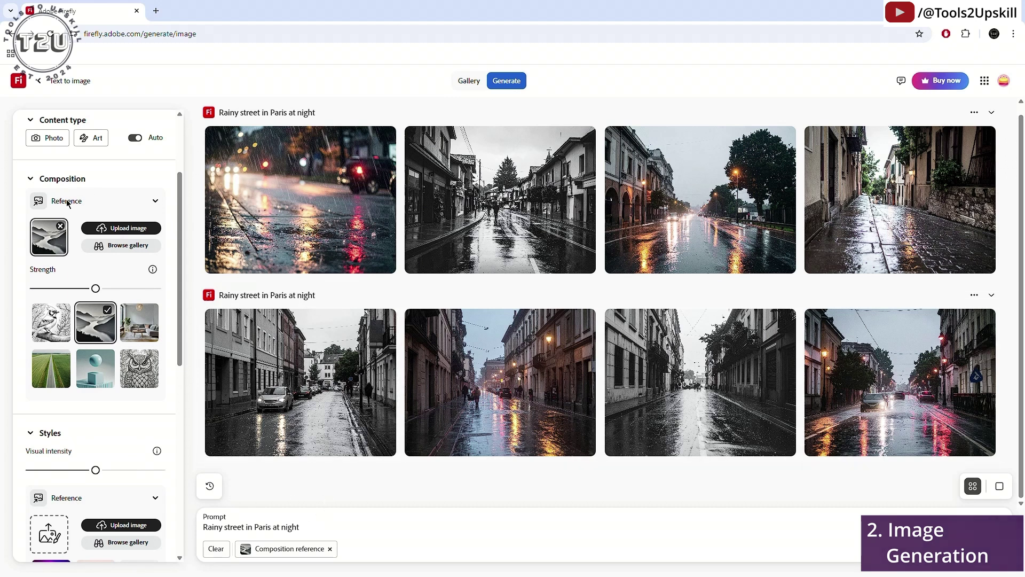
click(60, 226)
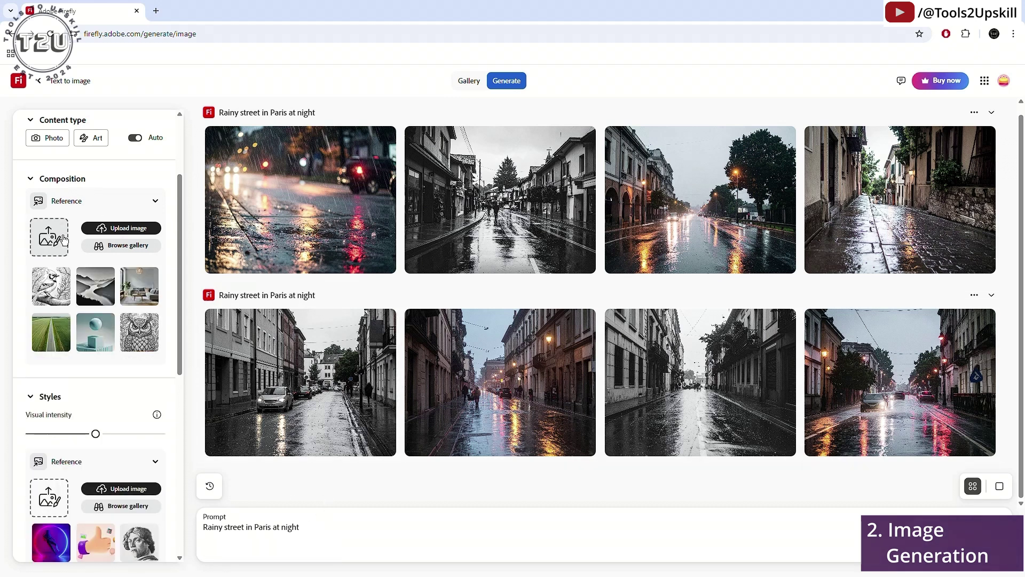
click(138, 286)
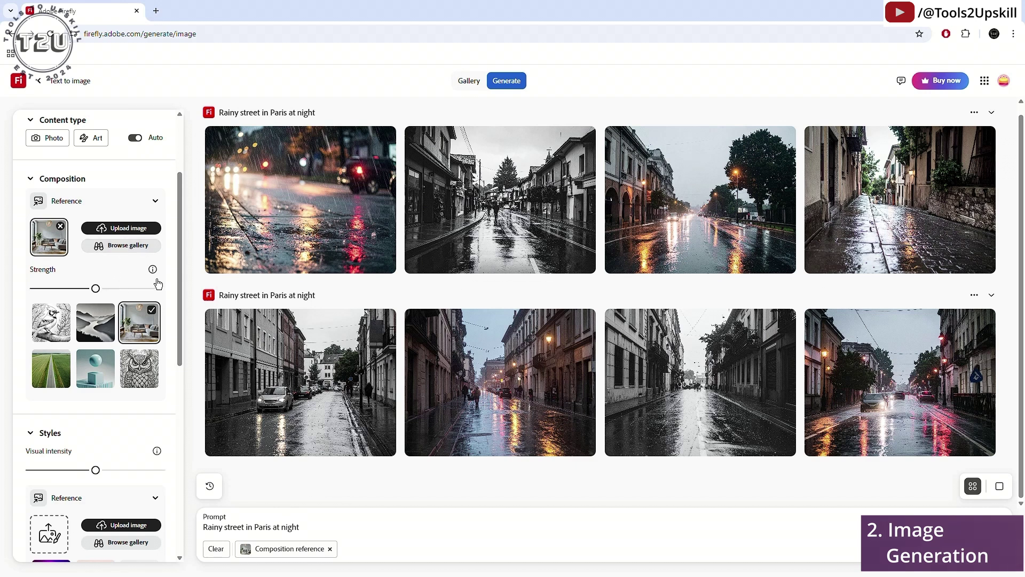
drag(106, 292, 78, 289)
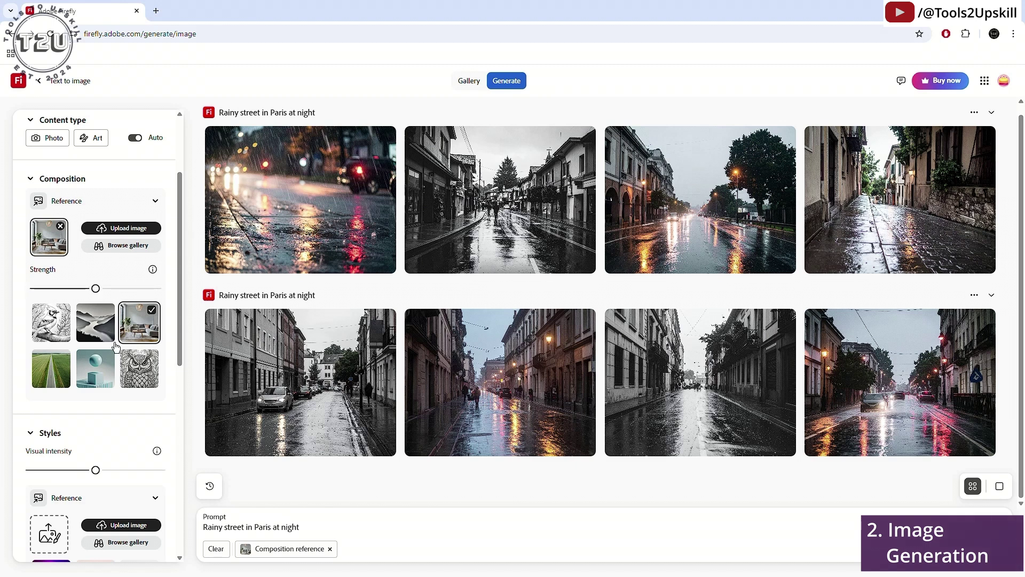
scroll(80, 321, down, 5)
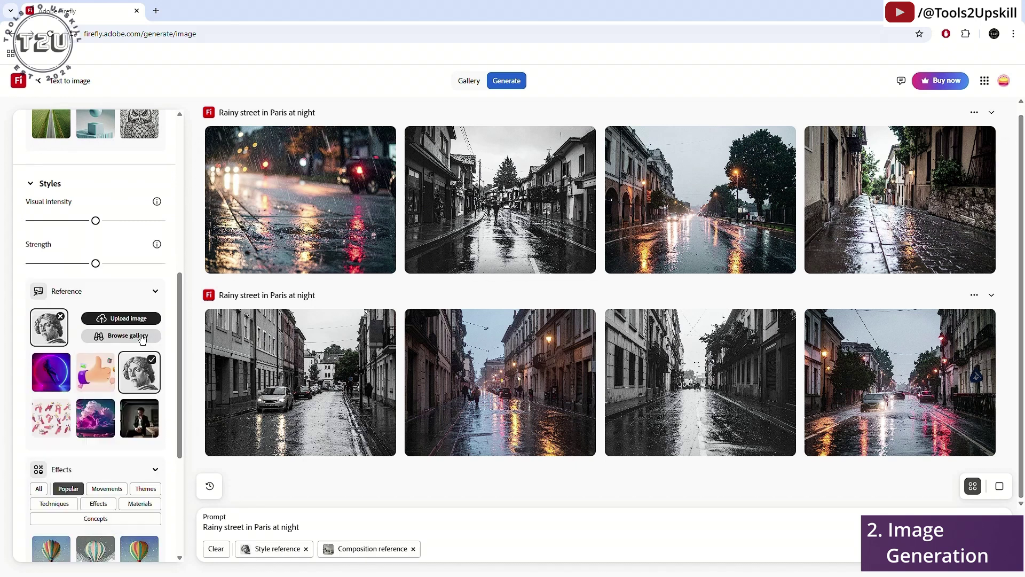
click(96, 373)
scroll(84, 355, down, 1)
scroll(84, 355, down, 1)
click(54, 260)
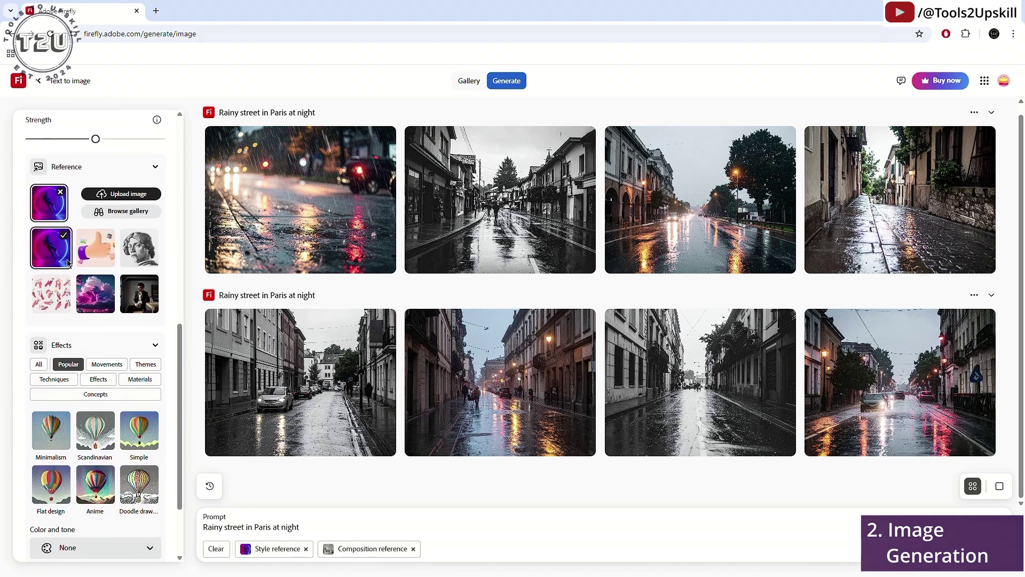
click(52, 292)
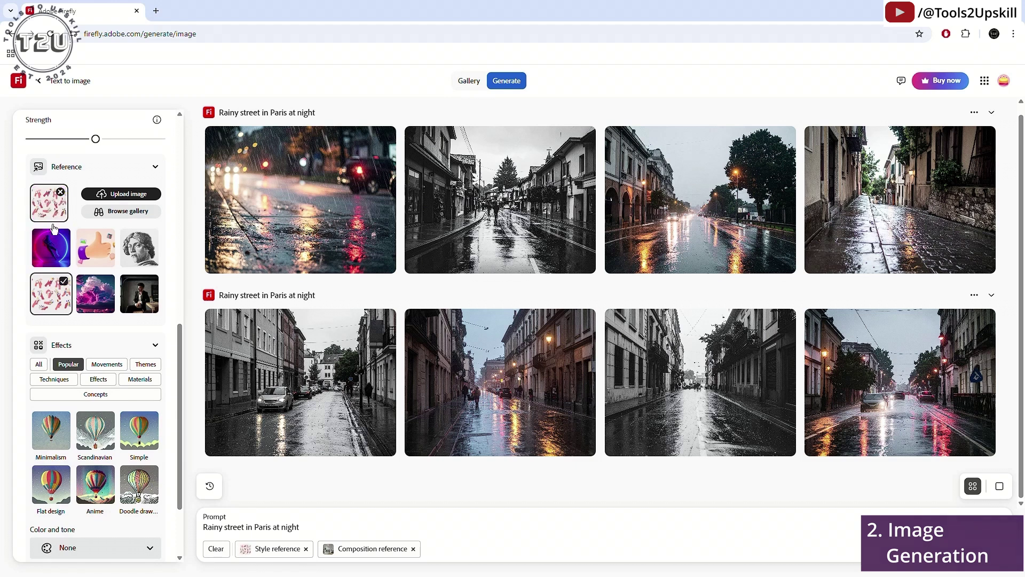
click(61, 192)
scroll(77, 267, up, 2)
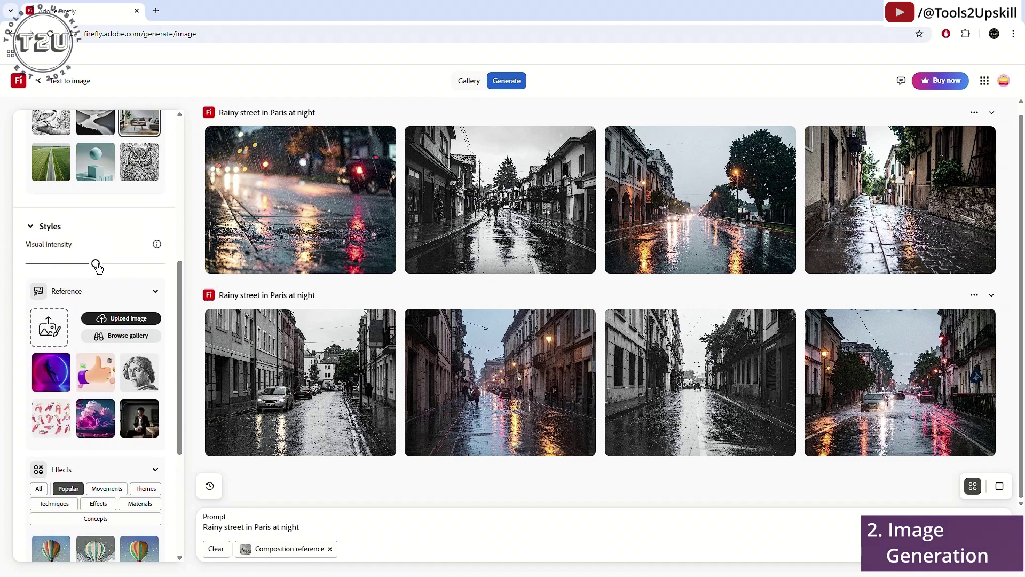
mouse_move(96, 263)
mouse_down()
mouse_move(160, 263)
mouse_move(27, 264)
mouse_move(93, 268)
mouse_up()
scroll(133, 342, down, 4)
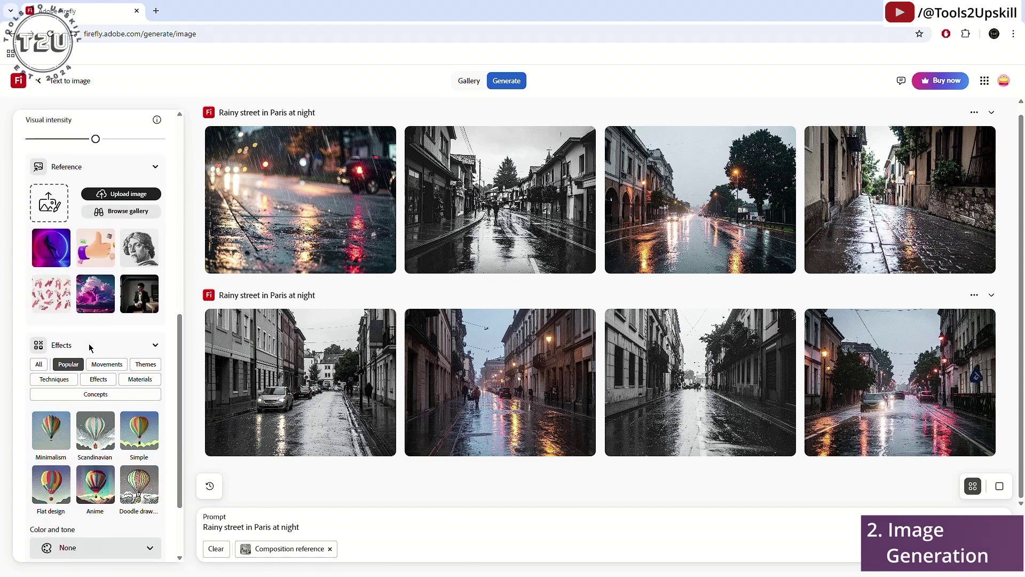
Step: Browse the All, Popular and Movements effect presets
click(39, 261)
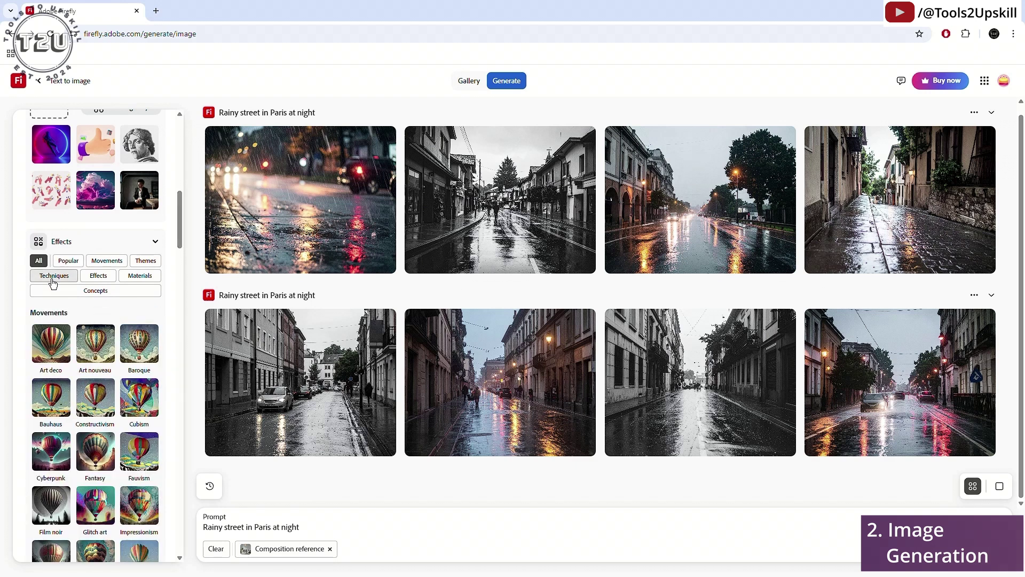
scroll(91, 406, down, 6)
scroll(90, 413, up, 6)
click(68, 261)
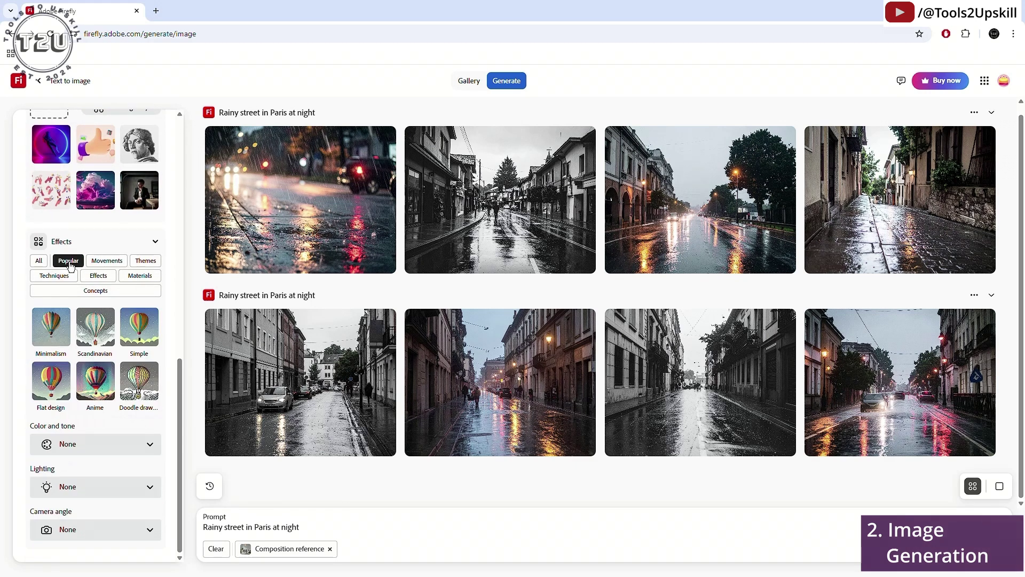
click(100, 261)
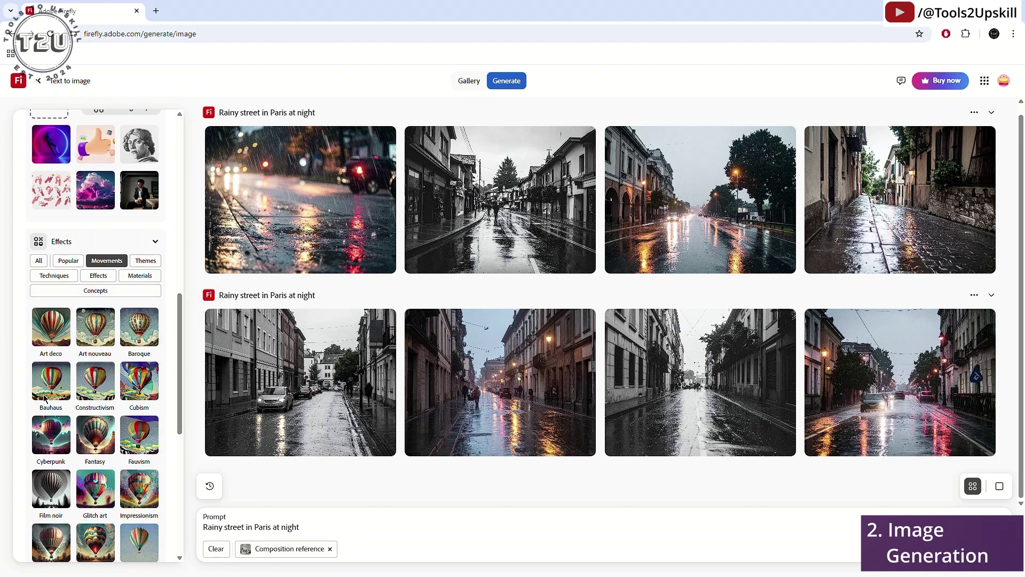
scroll(59, 342, down, 7)
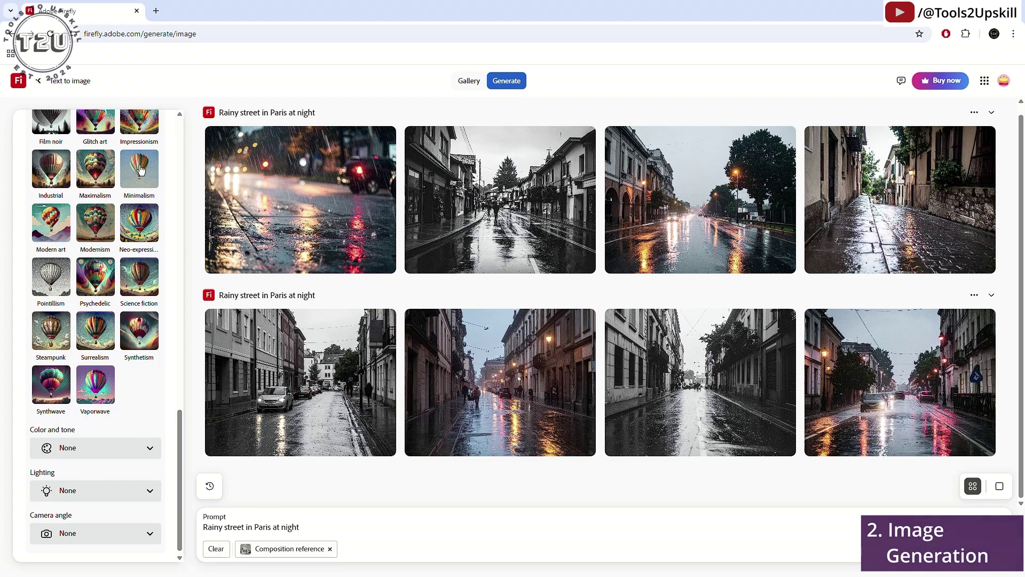
Step: Add then remove Industrial, Pointillism, Art nouveau effects, adding Art deco and dropping the composition reference
click(51, 176)
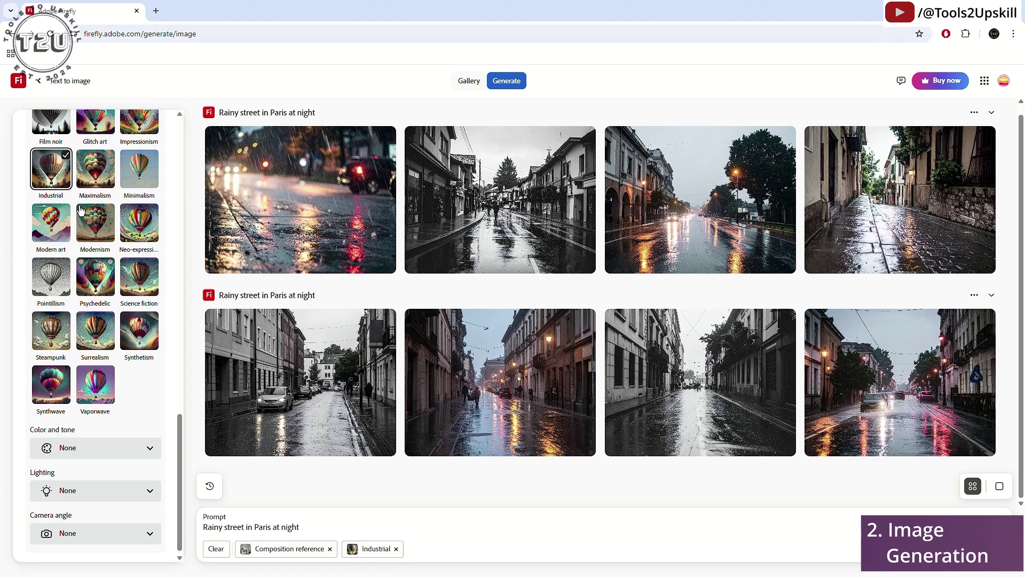
click(49, 288)
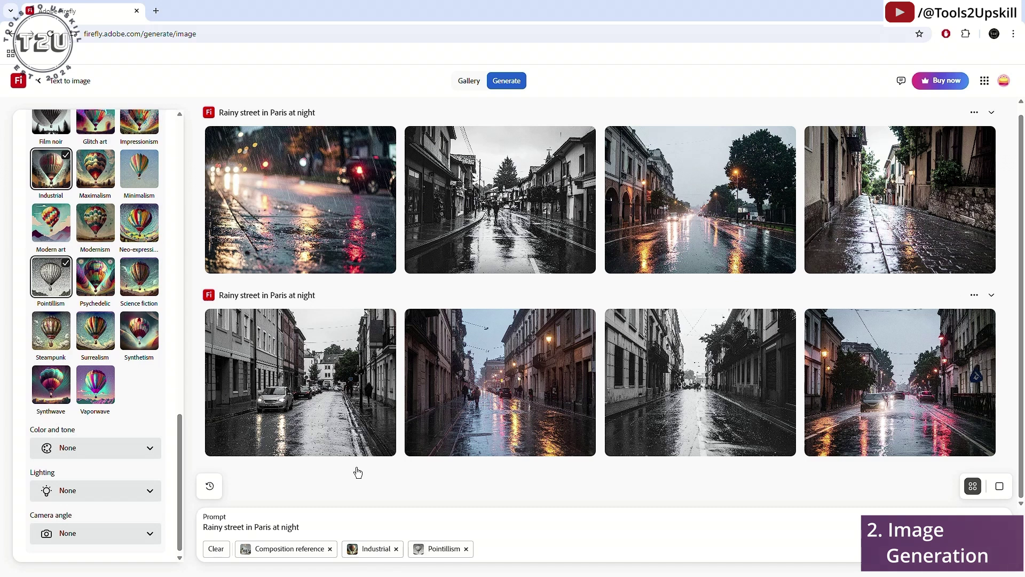
click(466, 549)
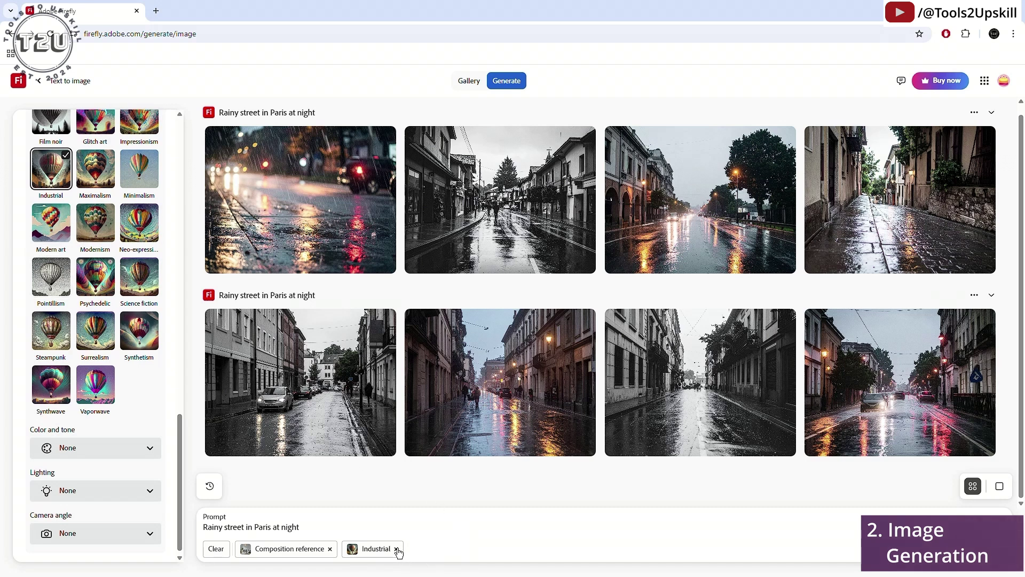
click(396, 549)
scroll(78, 258, up, 5)
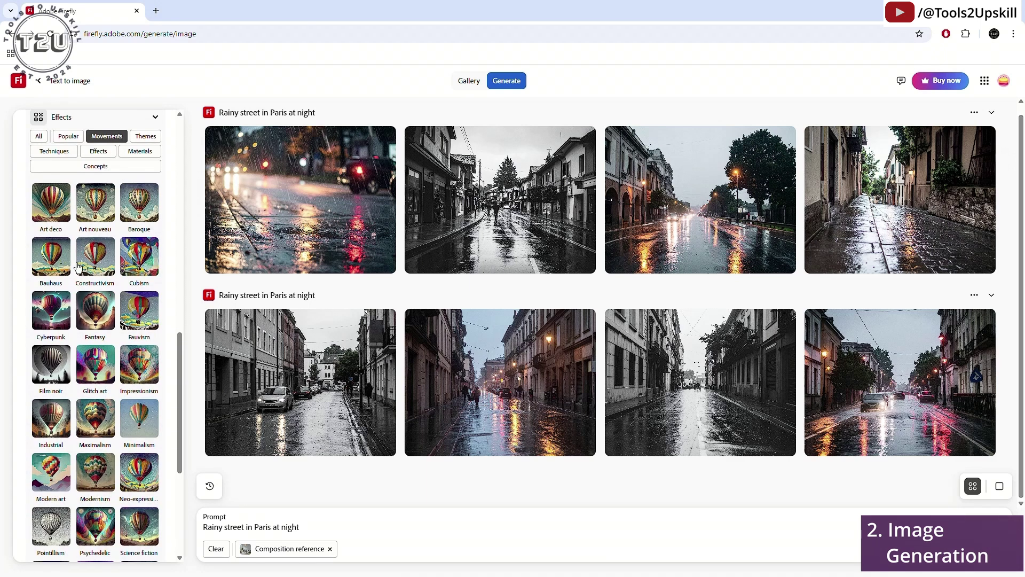
click(52, 214)
click(89, 218)
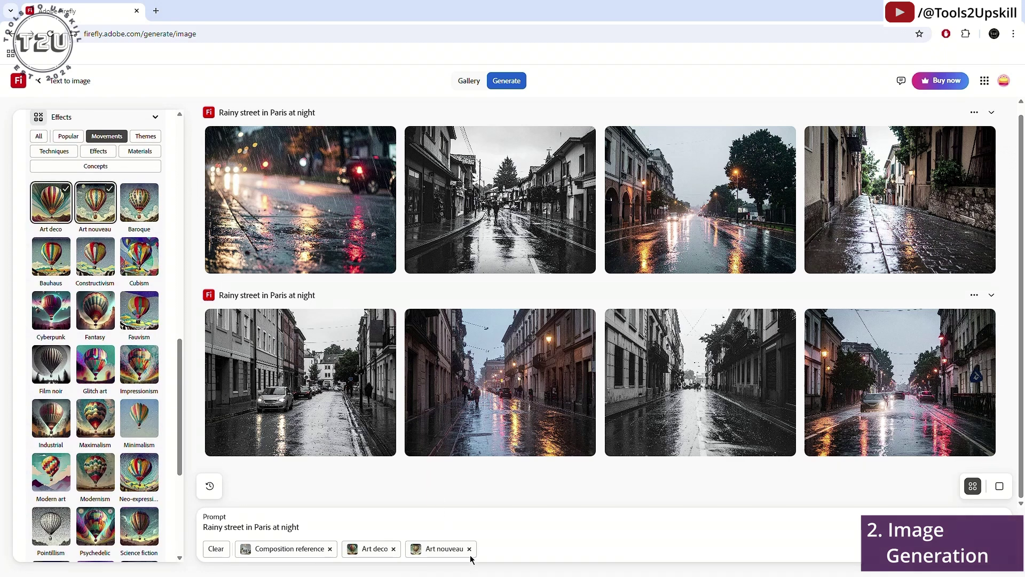
click(331, 550)
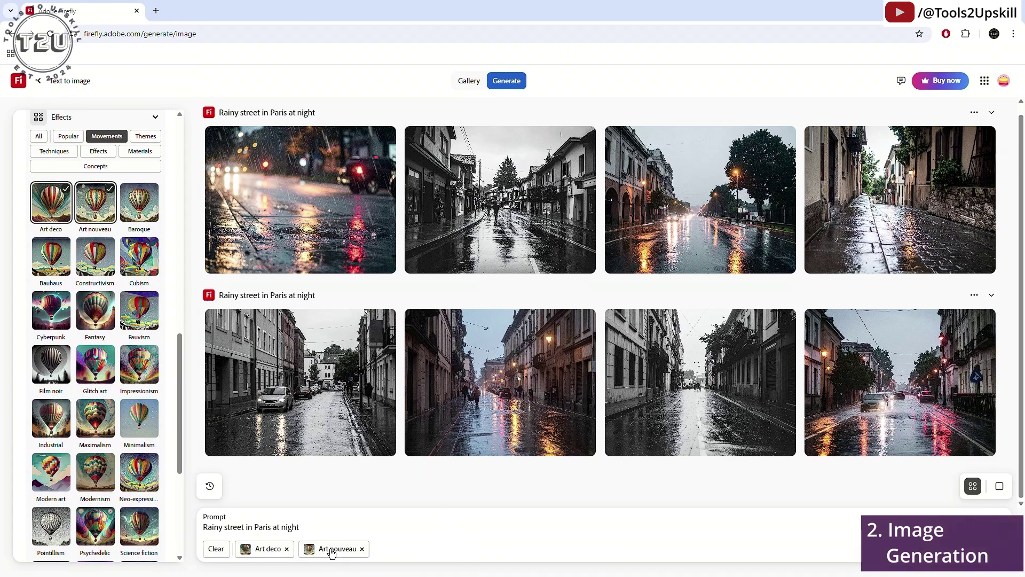
click(360, 550)
Step: Remove the Art deco effect and browse the Themes and Techniques presets
click(286, 549)
click(145, 136)
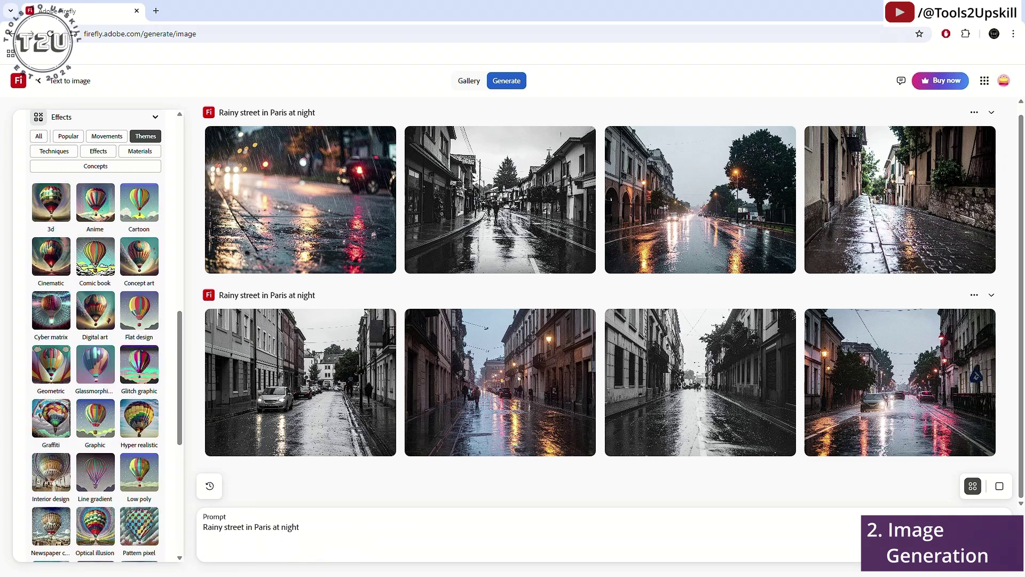
scroll(80, 244, down, 4)
scroll(80, 320, up, 6)
click(54, 275)
scroll(102, 372, down, 2)
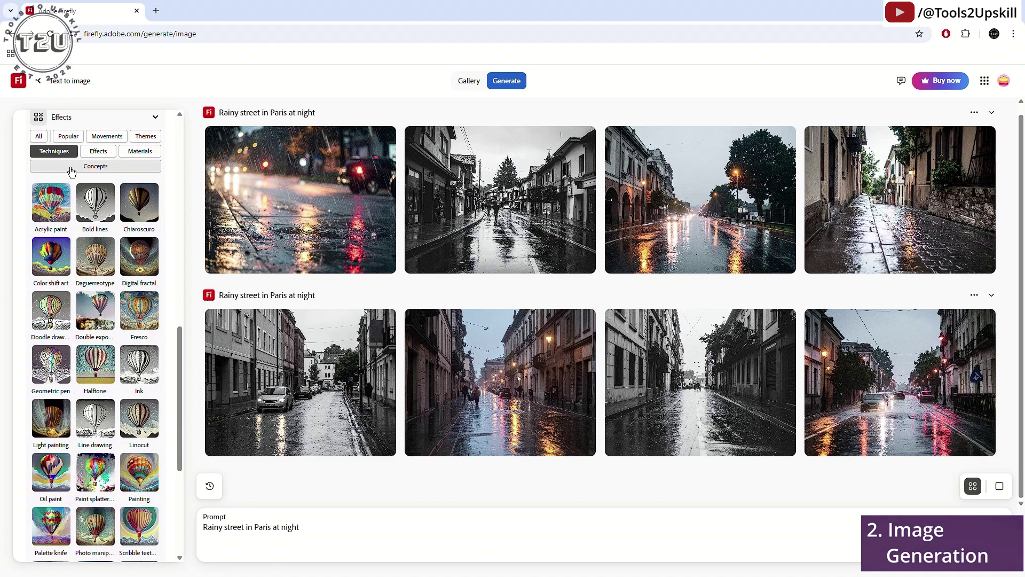
Step: Browse the Effects, Materials and Concepts presets and review the settings panel
scroll(79, 351, down, 4)
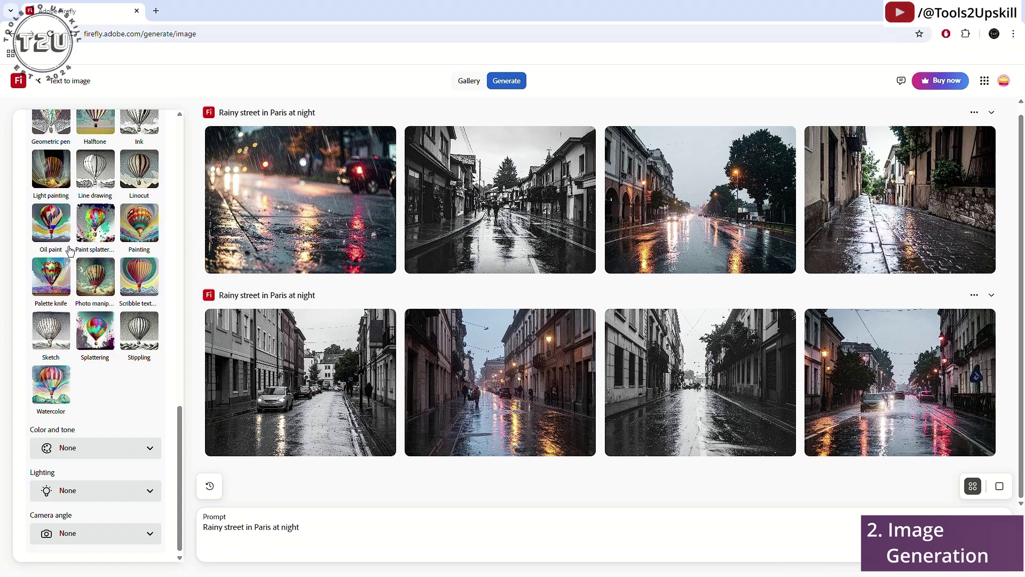
scroll(91, 303, up, 2)
scroll(105, 210, up, 2)
click(98, 151)
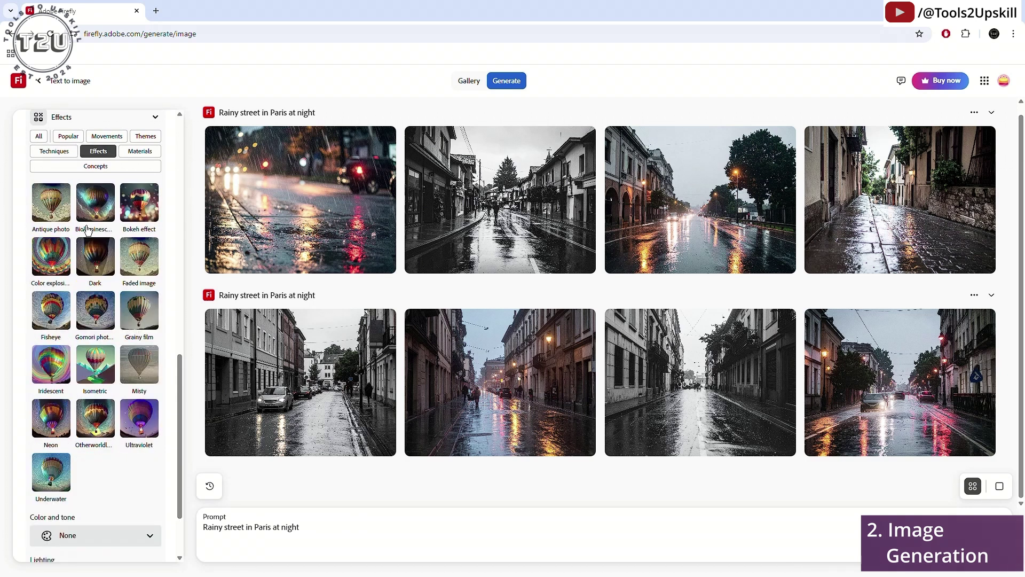
click(139, 151)
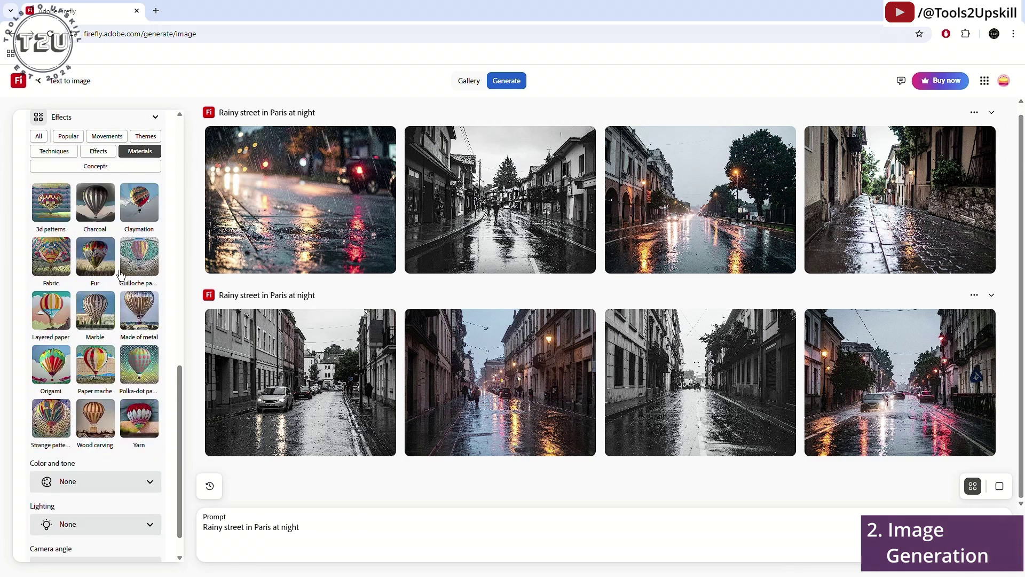
click(98, 167)
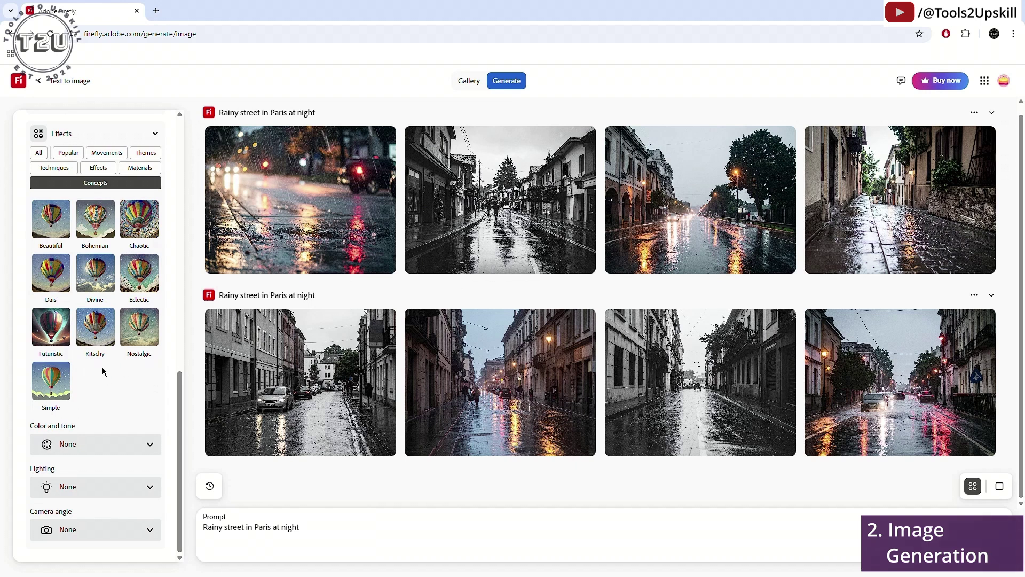
scroll(121, 396, up, 10)
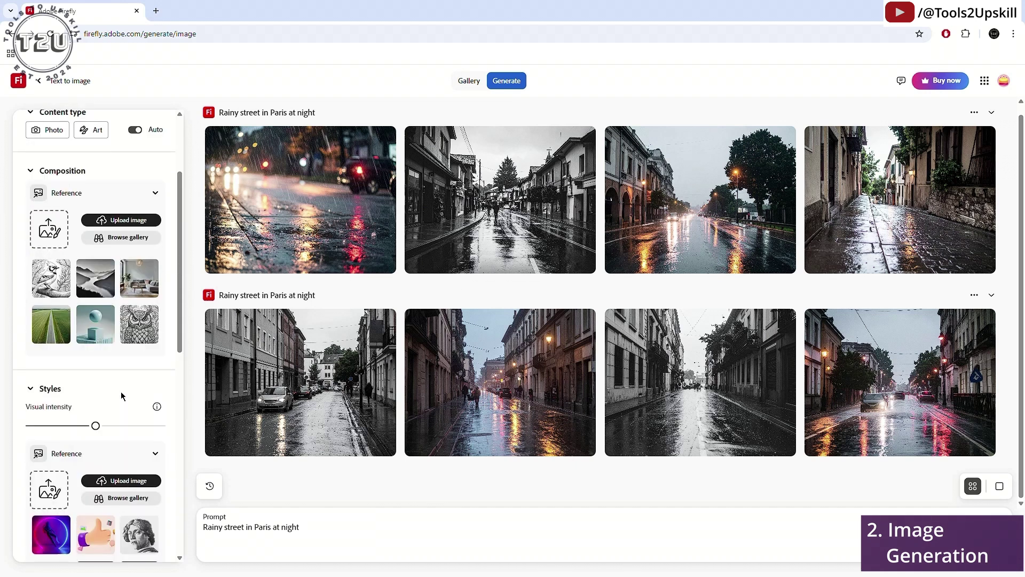
scroll(103, 332, up, 3)
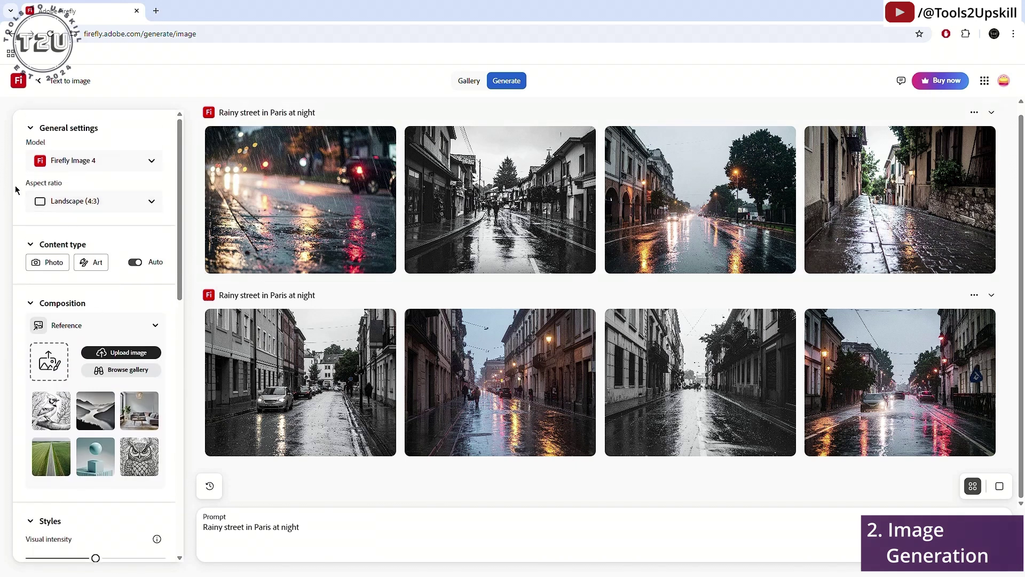
scroll(95, 200, down, 5)
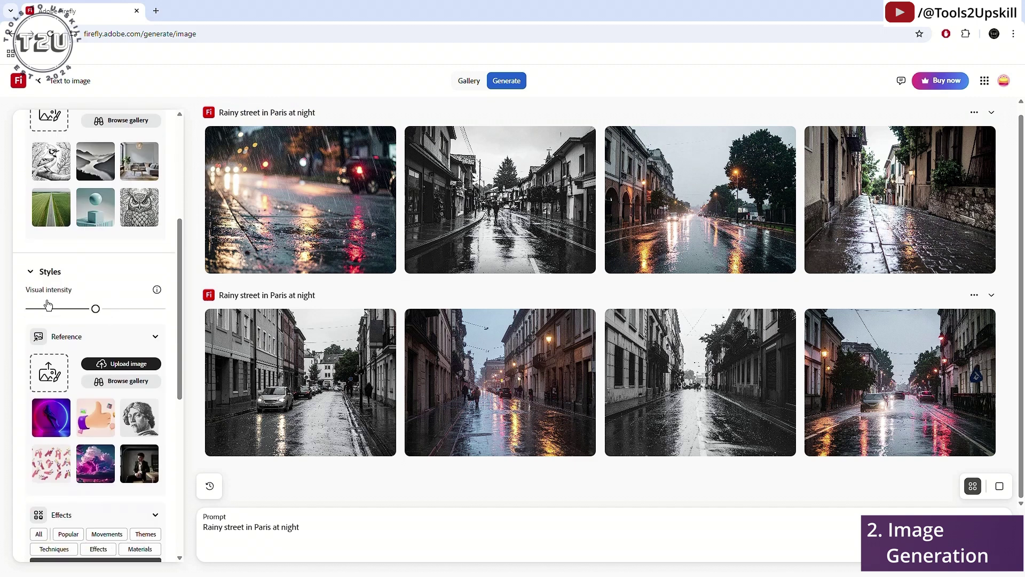
scroll(74, 315, down, 8)
Step: Check the Color and tone, Lighting and Camera angle lists, leaving each at None
click(79, 445)
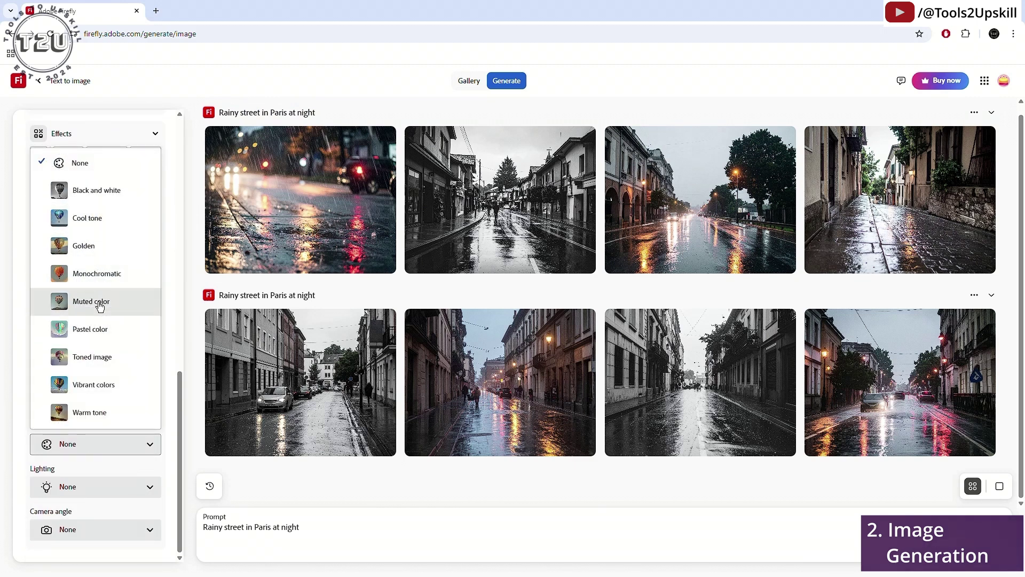
click(83, 448)
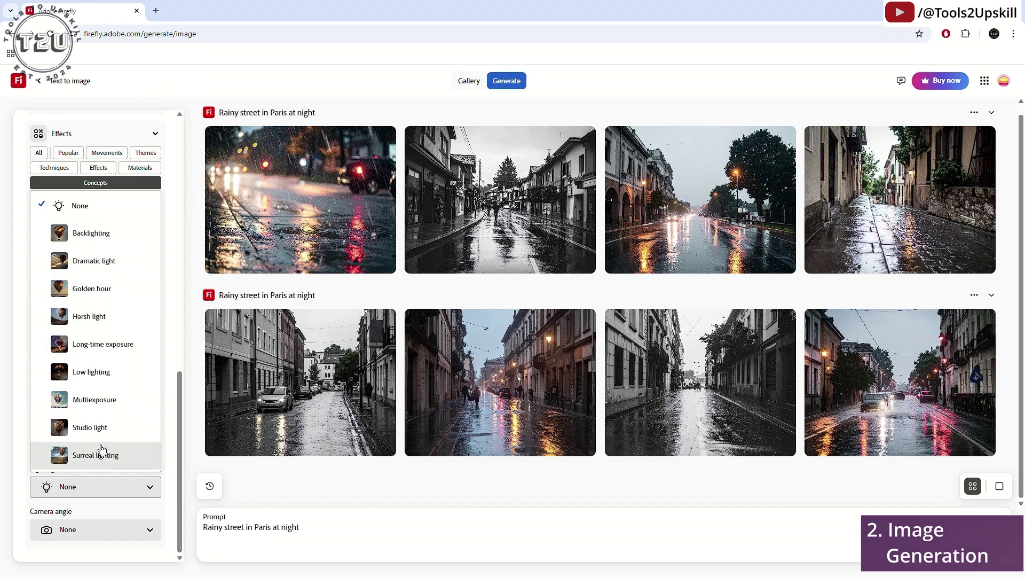
click(97, 482)
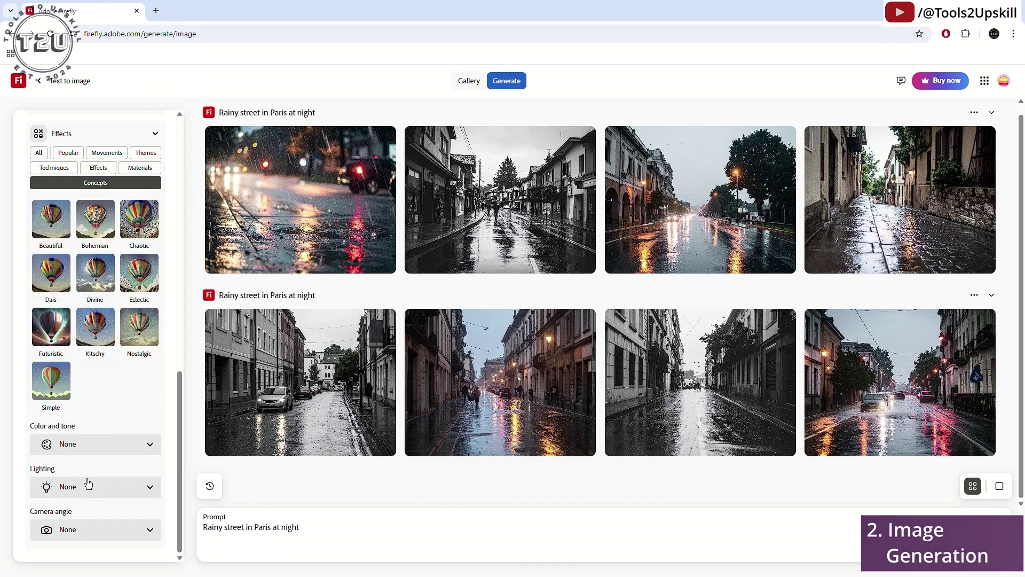
click(91, 529)
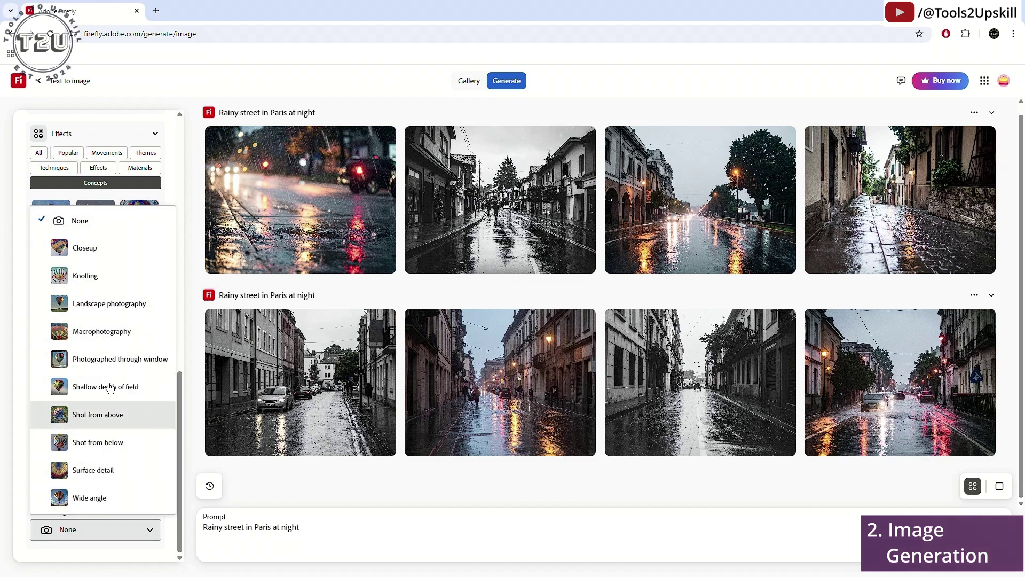
click(20, 438)
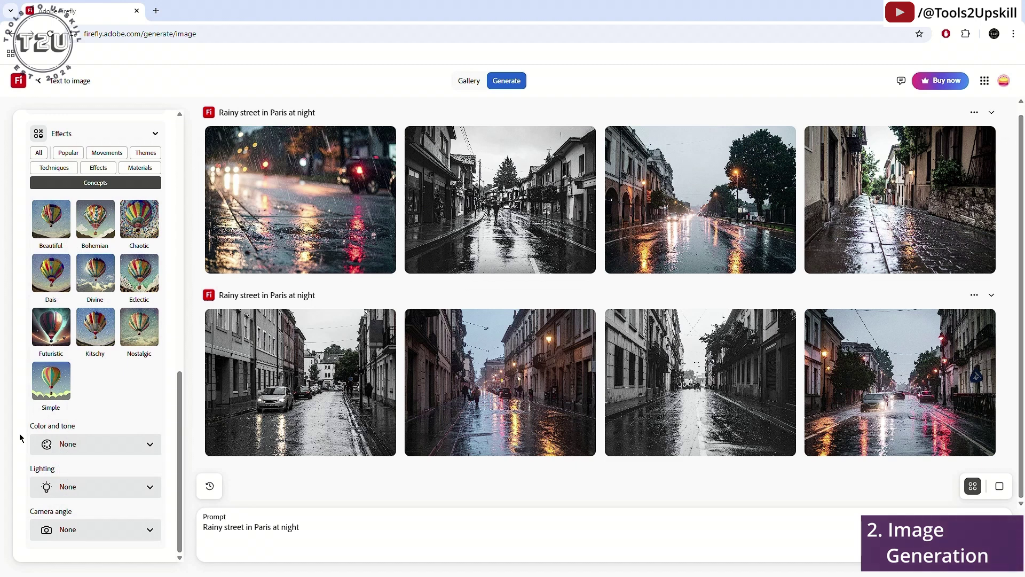
scroll(20, 438, up, 10)
scroll(230, 332, up, 1)
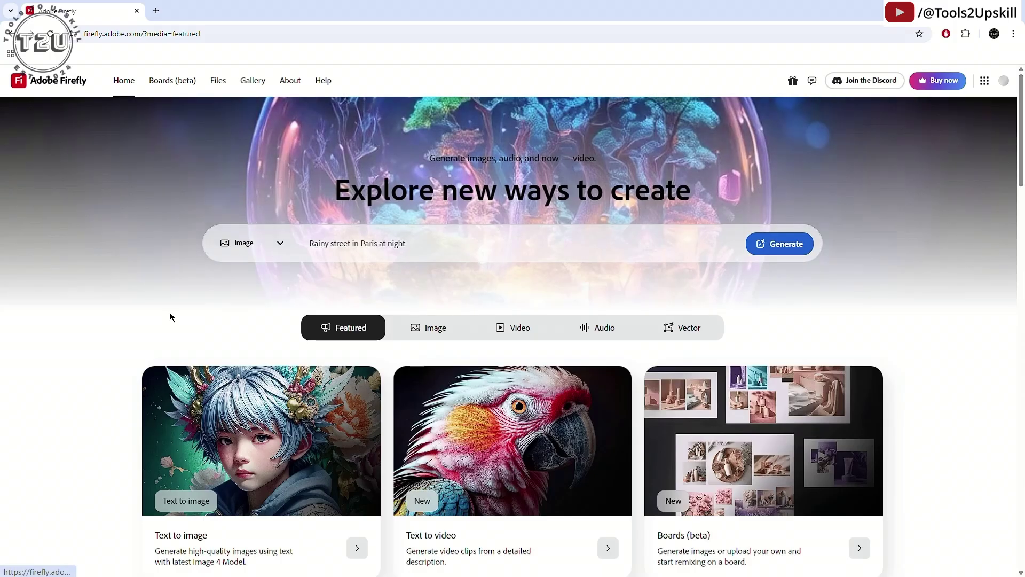
Step: From the Image features, open Generative fill on the lighthouse sample image
click(426, 329)
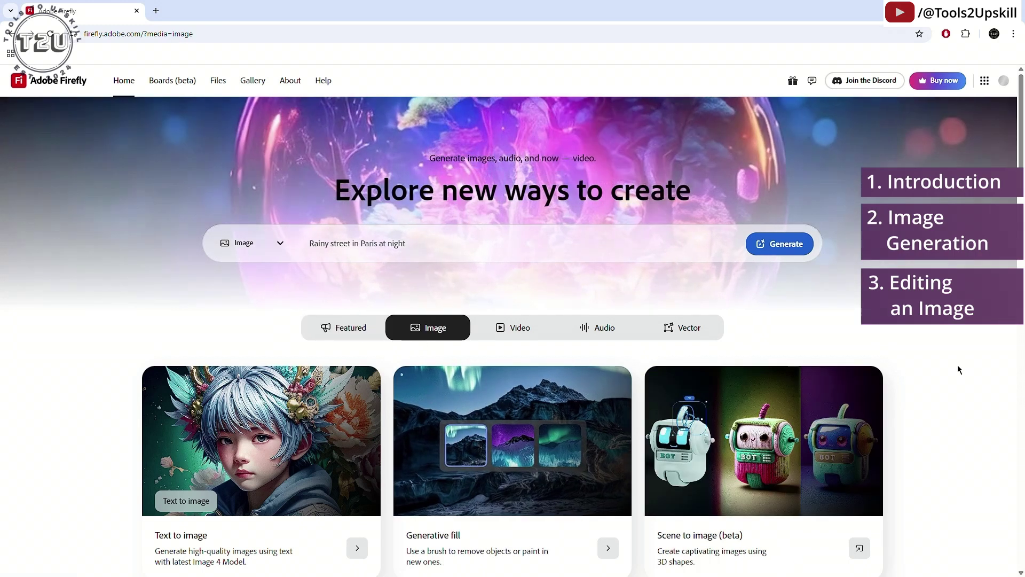
scroll(957, 365, down, 2)
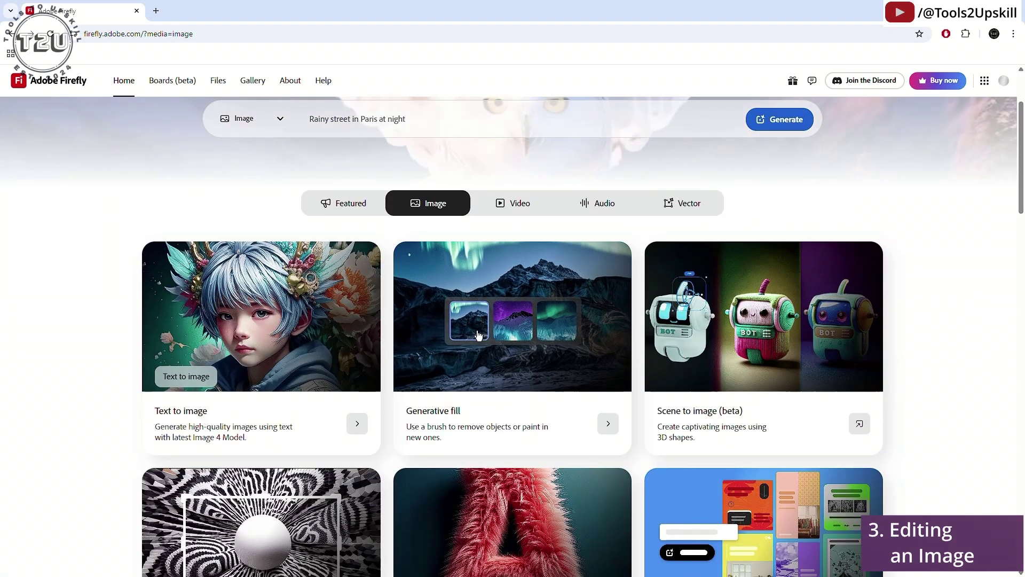
click(543, 340)
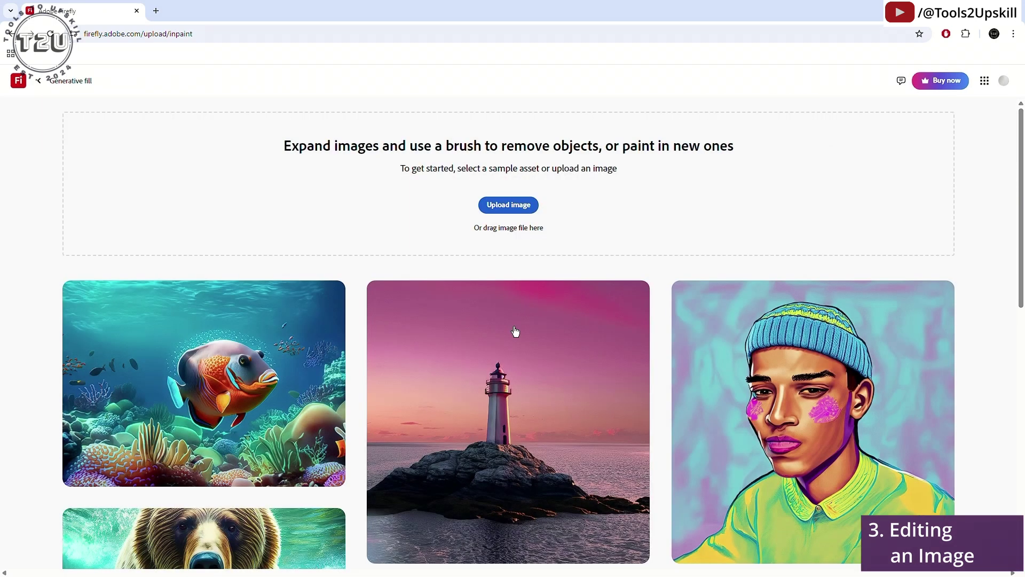
scroll(467, 373, down, 2)
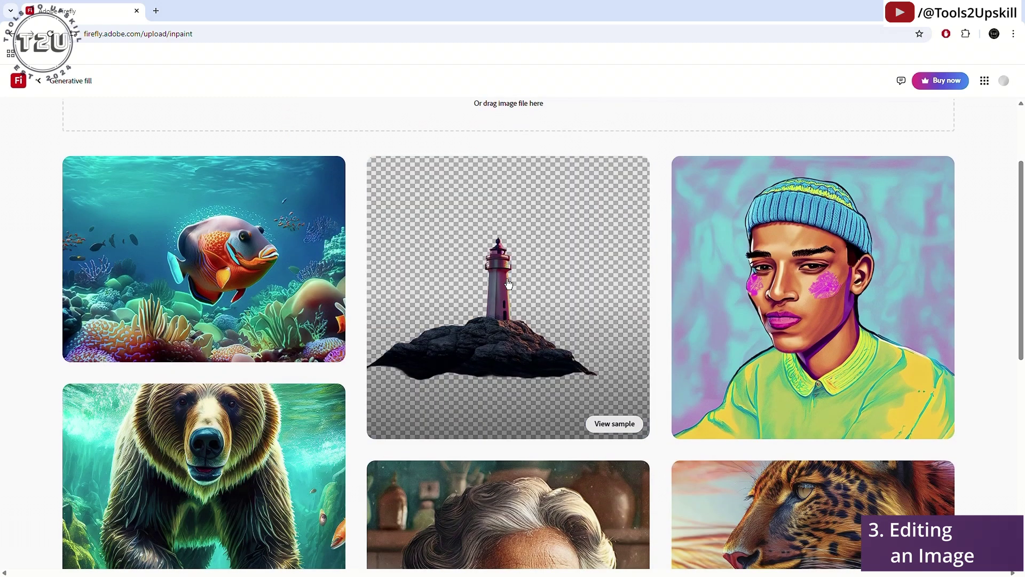
click(479, 258)
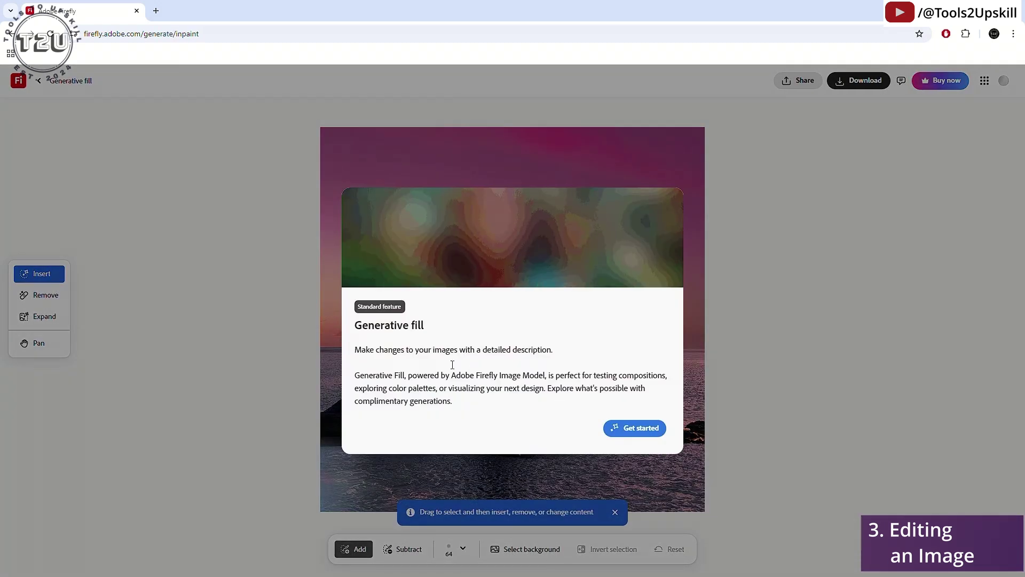
Step: Skip the introduction, paint the Insert mask over the lighthouse and rocky island, and focus the prompt
click(621, 427)
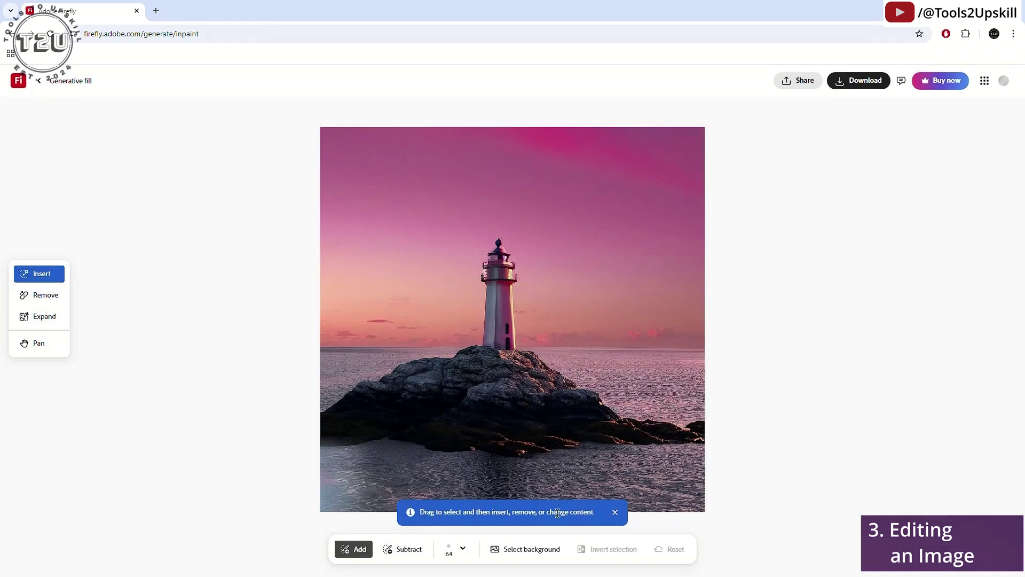
mouse_move(498, 310)
mouse_down()
mouse_move(499, 259)
mouse_move(496, 303)
mouse_move(493, 248)
mouse_move(498, 318)
mouse_move(367, 390)
mouse_move(348, 414)
mouse_move(406, 403)
mouse_move(499, 430)
mouse_move(692, 430)
mouse_move(587, 415)
mouse_move(528, 365)
mouse_move(601, 414)
mouse_move(517, 378)
mouse_move(491, 356)
mouse_move(516, 362)
mouse_move(499, 319)
mouse_move(481, 381)
mouse_move(350, 408)
mouse_move(330, 436)
mouse_move(622, 423)
mouse_move(556, 445)
mouse_move(495, 440)
mouse_move(445, 414)
mouse_up()
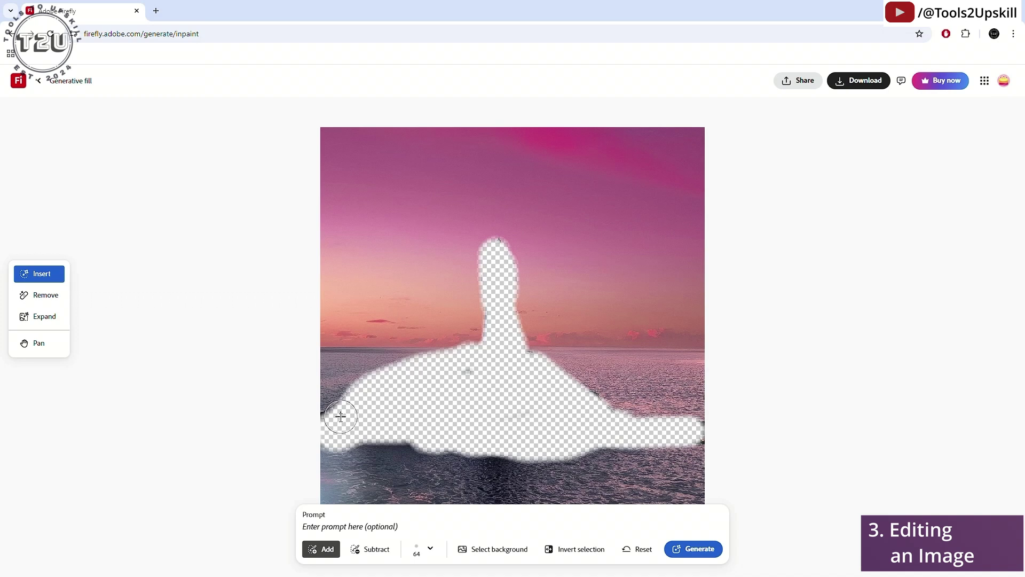
click(344, 526)
Step: Generate 'add a ship', compare the white and sailing ship variations, and keep the tugboat
text(add a ship)
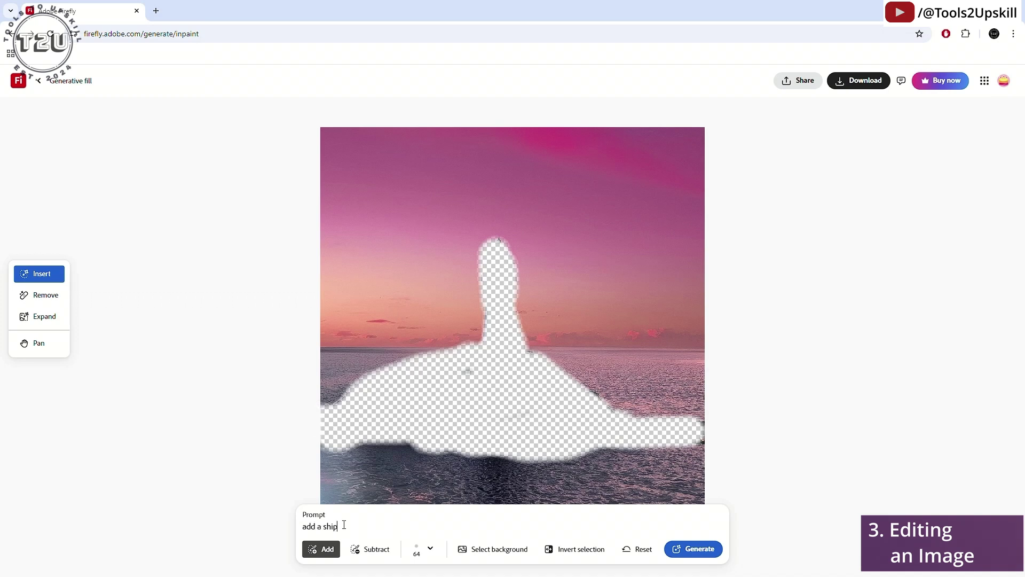
click(679, 555)
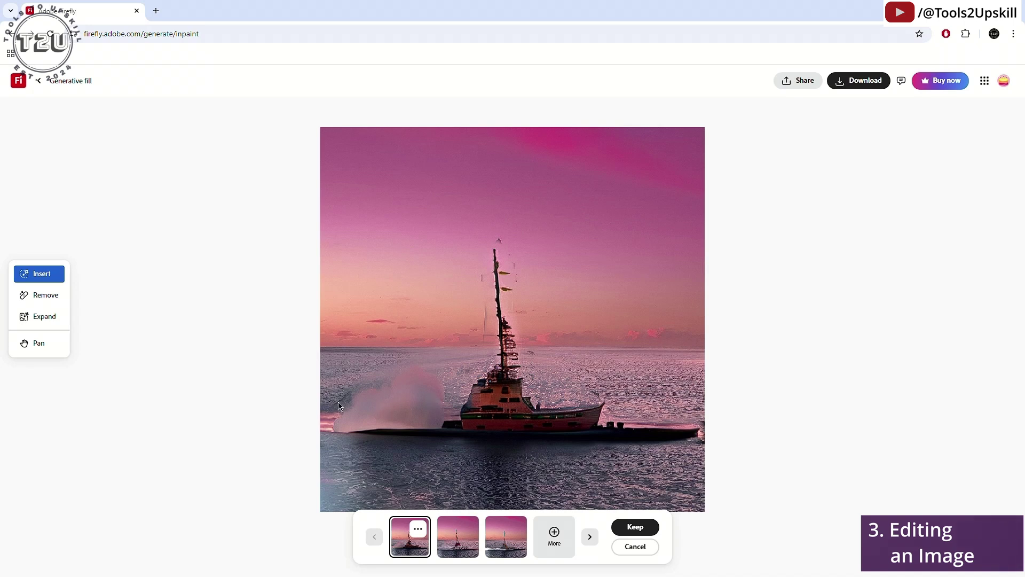
click(454, 539)
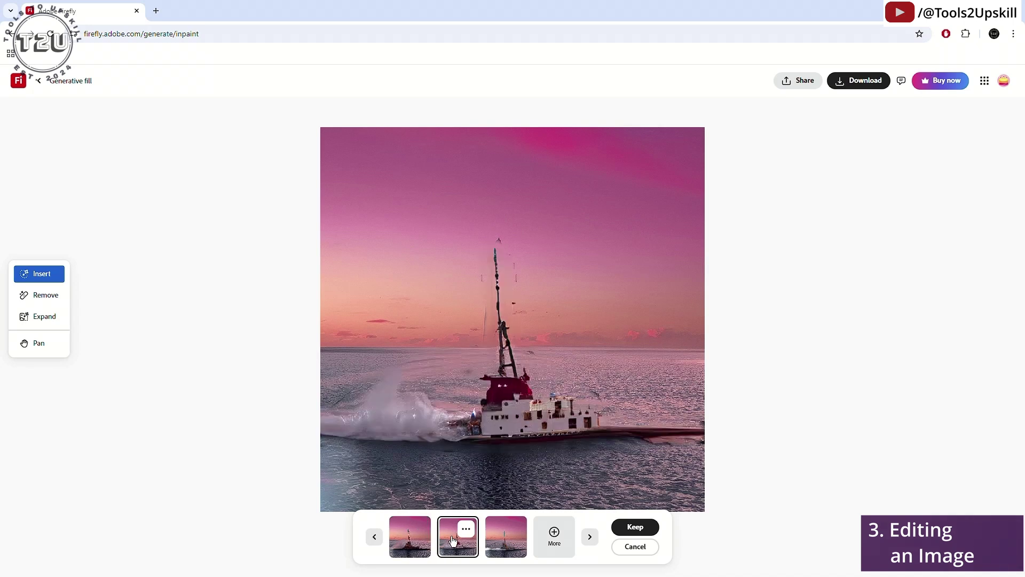
click(505, 540)
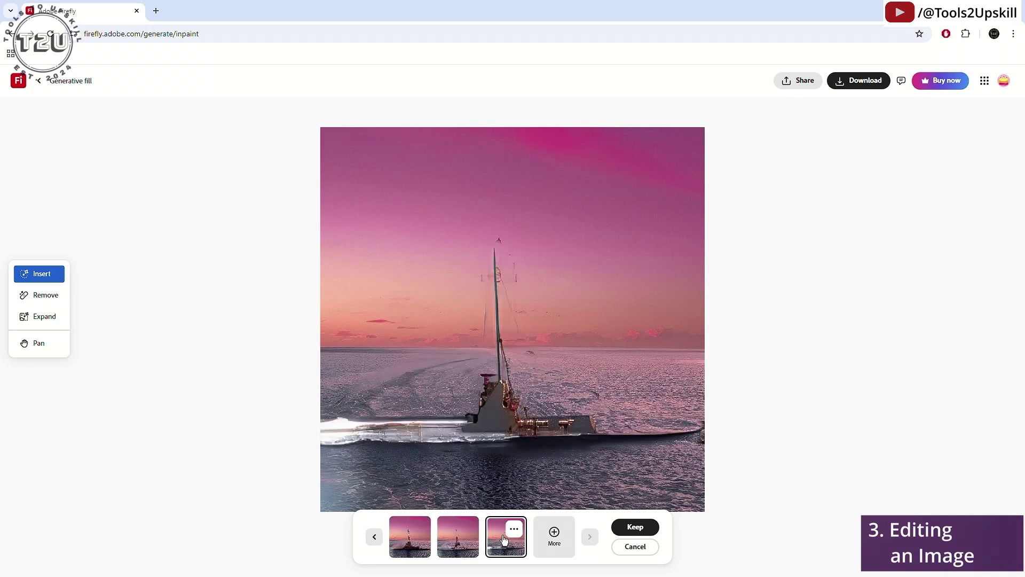
click(411, 537)
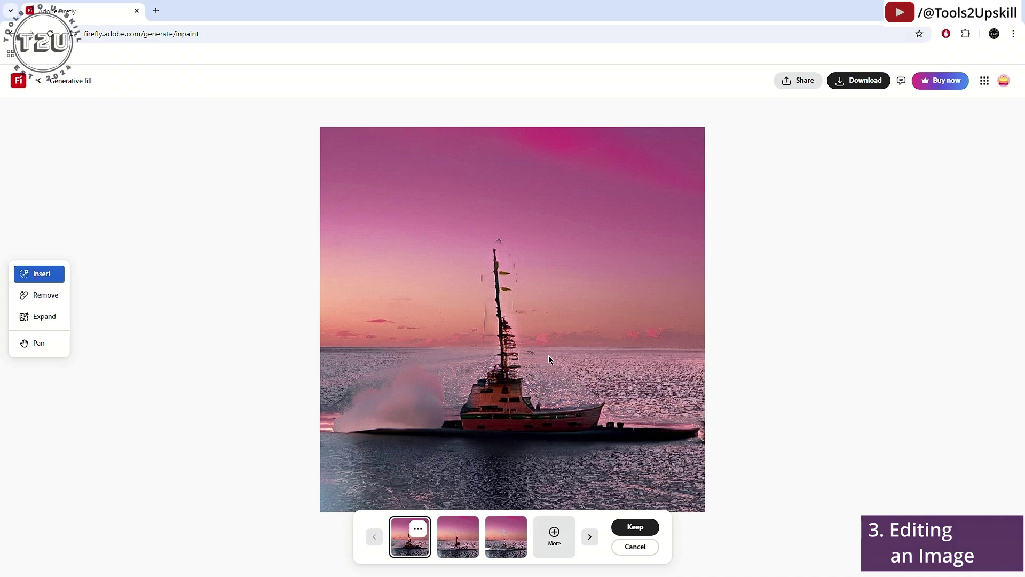
Step: Extend the mask to the area right of the lighthouse with the Remove brush
key(r)
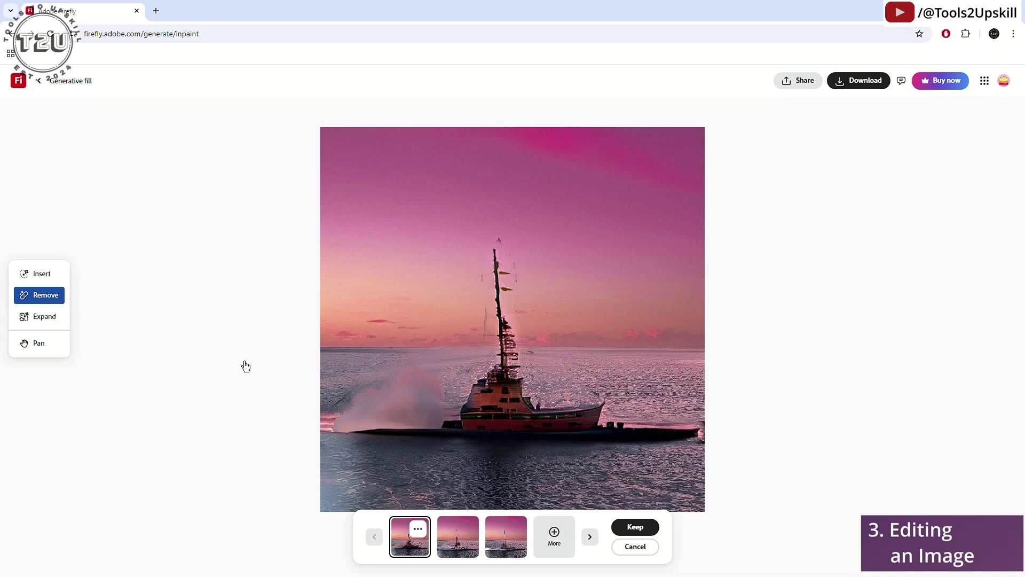
click(635, 527)
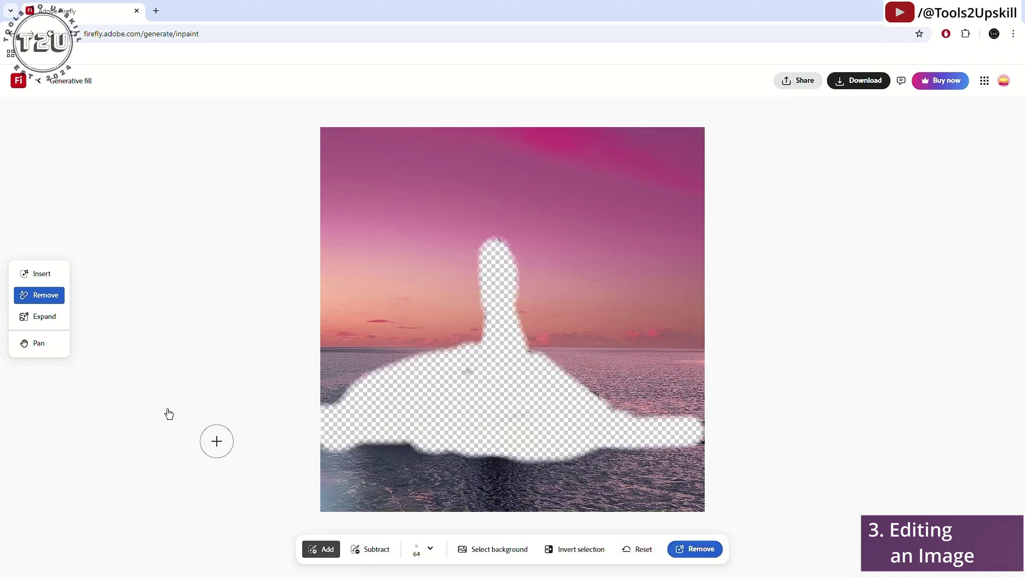
mouse_move(533, 267)
mouse_down()
mouse_move(575, 360)
mouse_move(548, 294)
mouse_move(553, 359)
mouse_move(542, 322)
mouse_move(556, 350)
mouse_up()
Step: In Expand, try the 1:1, 4:3, 16:9 and 3:4 shapes, then settle on Widescreen 16:9
click(26, 316)
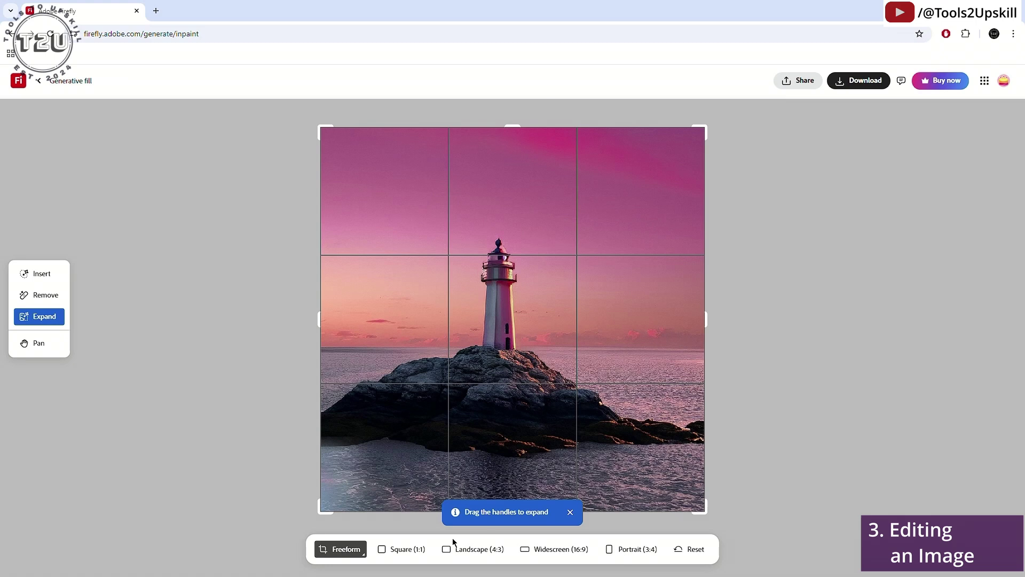
click(403, 548)
click(473, 549)
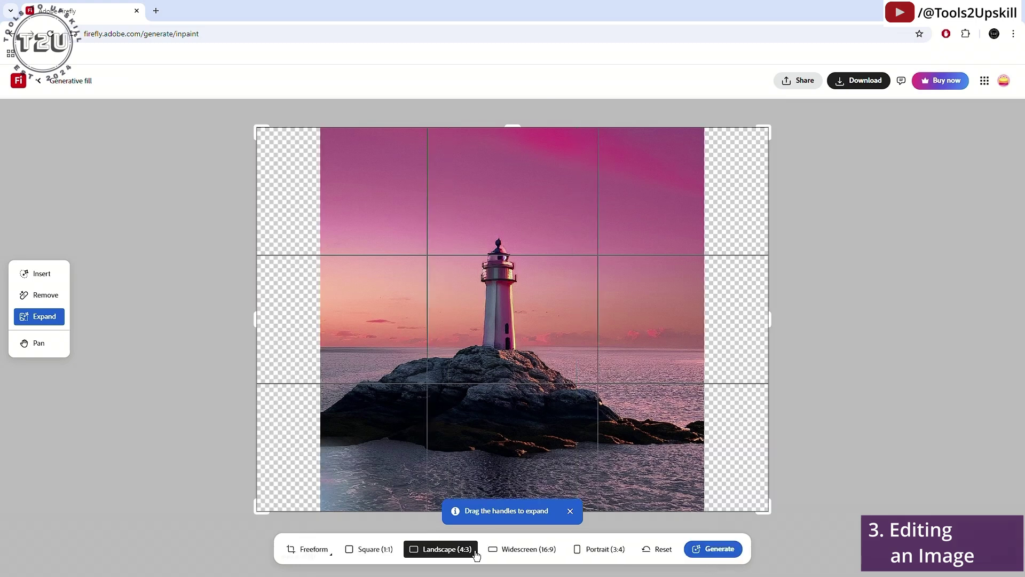
click(535, 555)
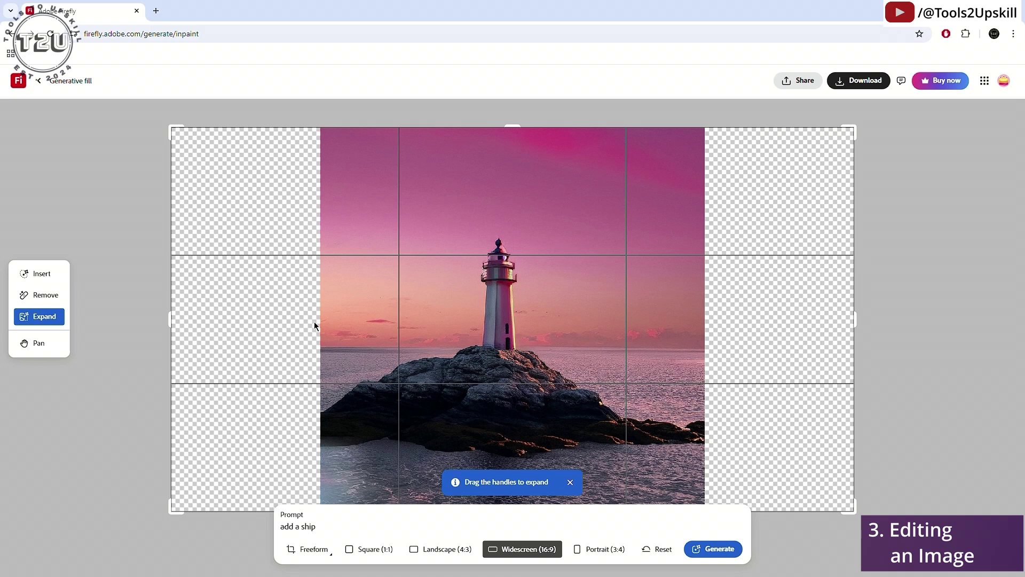
click(599, 549)
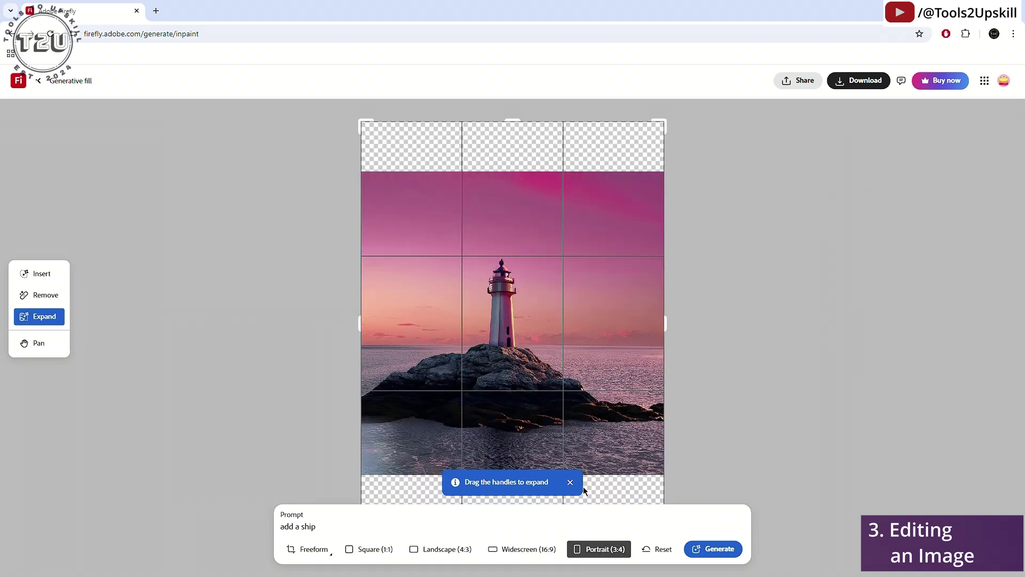
click(516, 550)
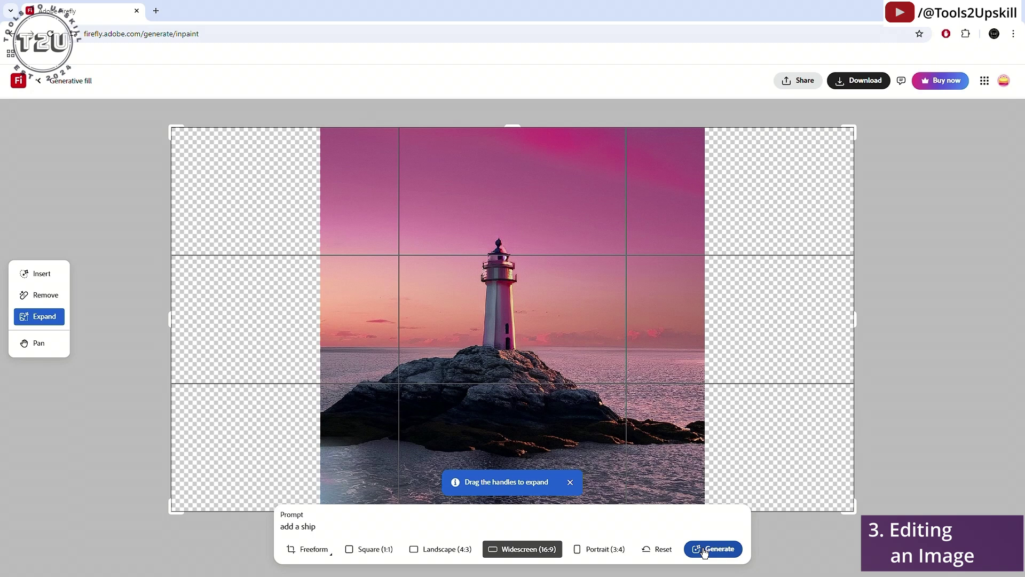
Step: Generate the widescreen expansion, choosing Stay when prompted, and glance at the feedback options
click(705, 550)
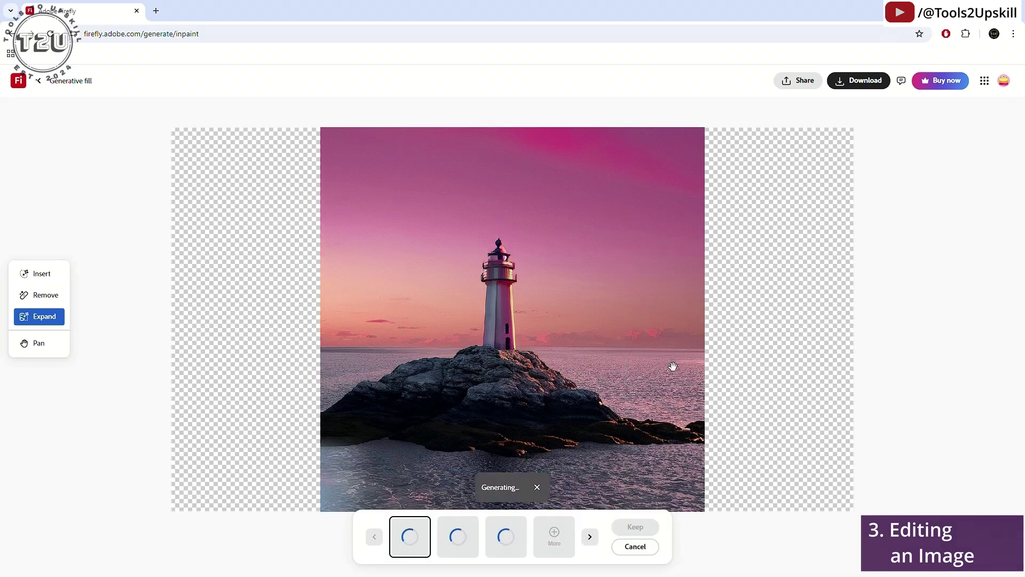
click(33, 343)
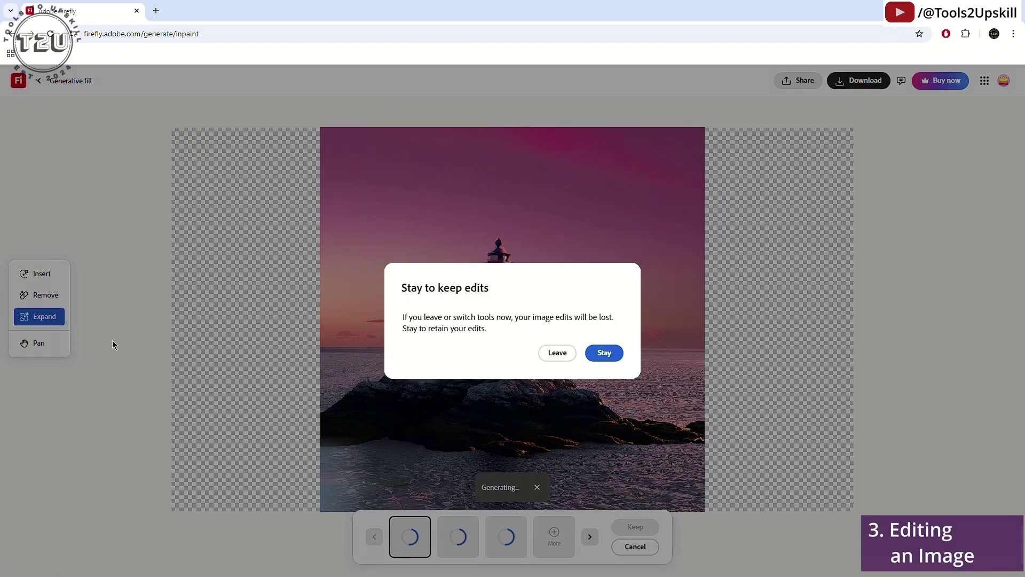
click(496, 431)
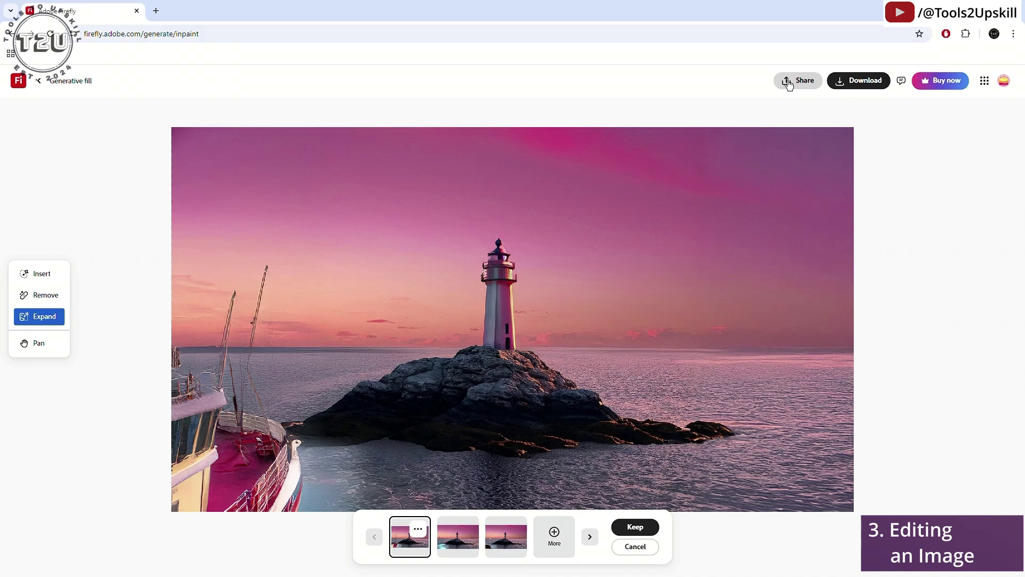
click(900, 81)
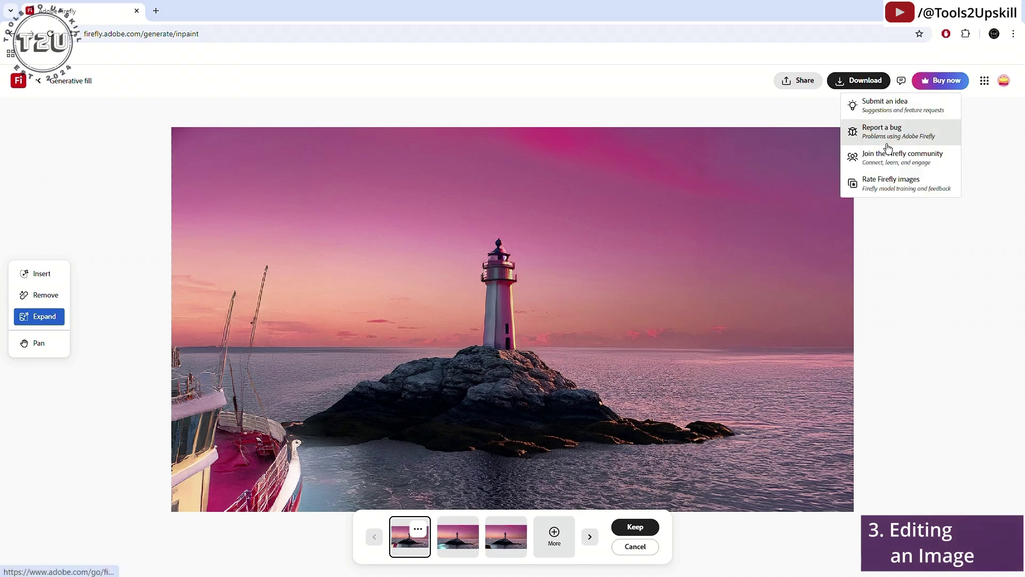
click(901, 81)
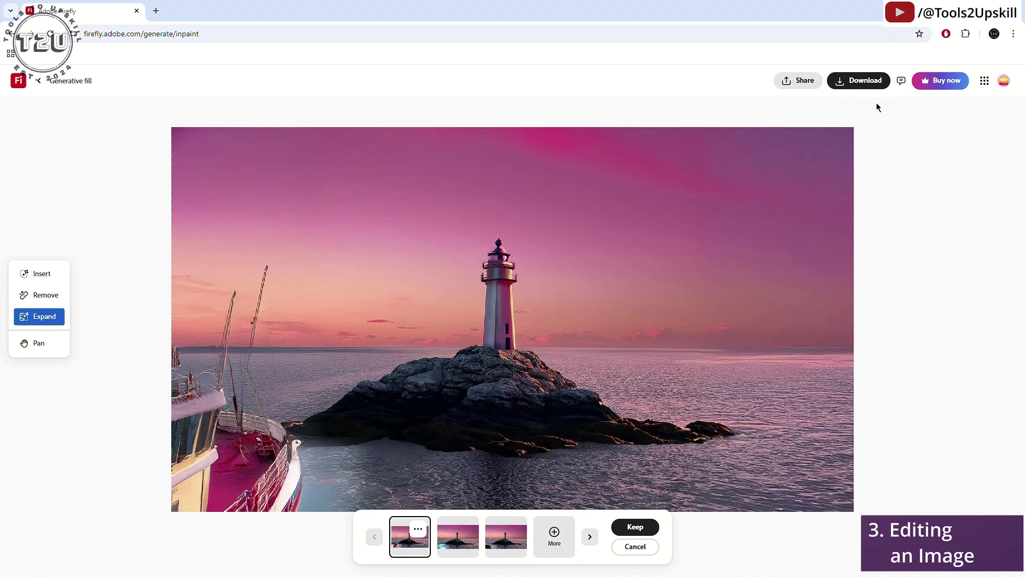
Step: Pan and zoom around the expanded widescreen lighthouse image
click(33, 344)
drag(537, 268, 566, 352)
scroll(547, 318, down, 4)
scroll(541, 338, up, 6)
scroll(540, 338, up, 1)
scroll(503, 328, up, 4)
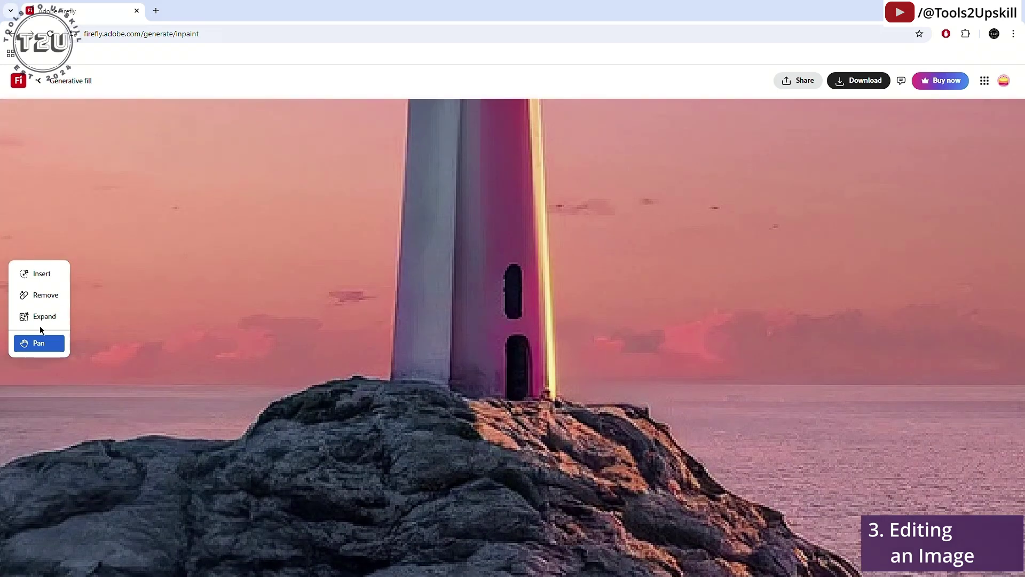
Step: Mark the lighthouse's upper window with the Remove brush, then leave the editor
click(40, 322)
click(45, 294)
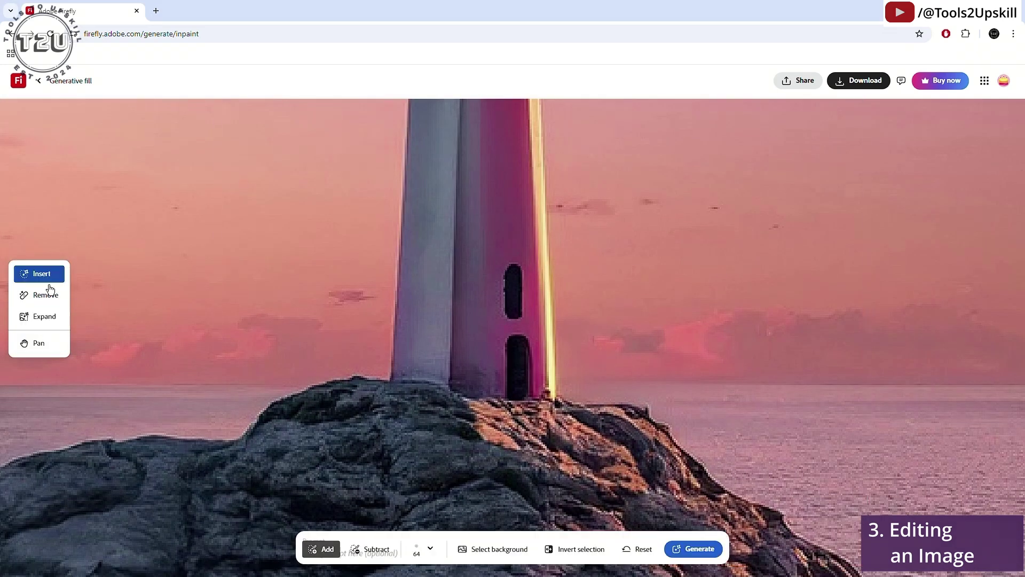
mouse_move(512, 262)
mouse_down()
mouse_move(526, 395)
mouse_move(526, 361)
mouse_up()
click(38, 81)
Step: Browse the home page cards and show the Video category: Text to video, Image to video, Translate video
click(38, 81)
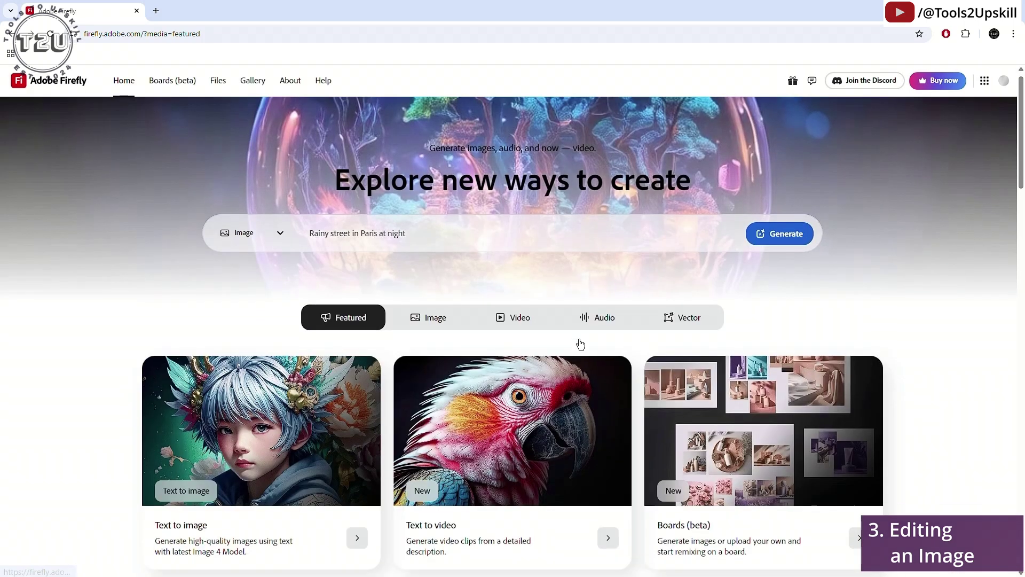
scroll(693, 331, down, 5)
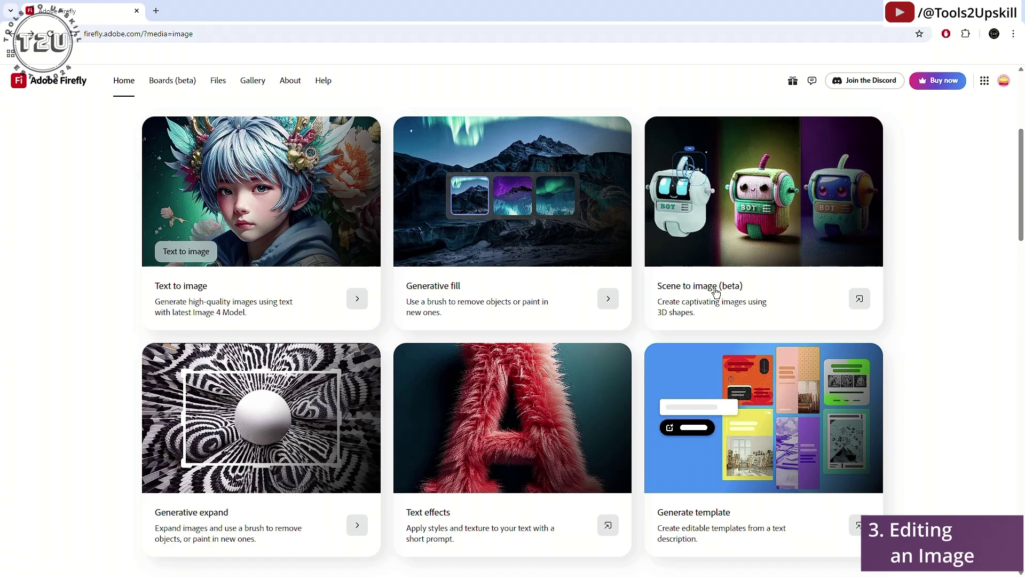
scroll(928, 313, down, 2)
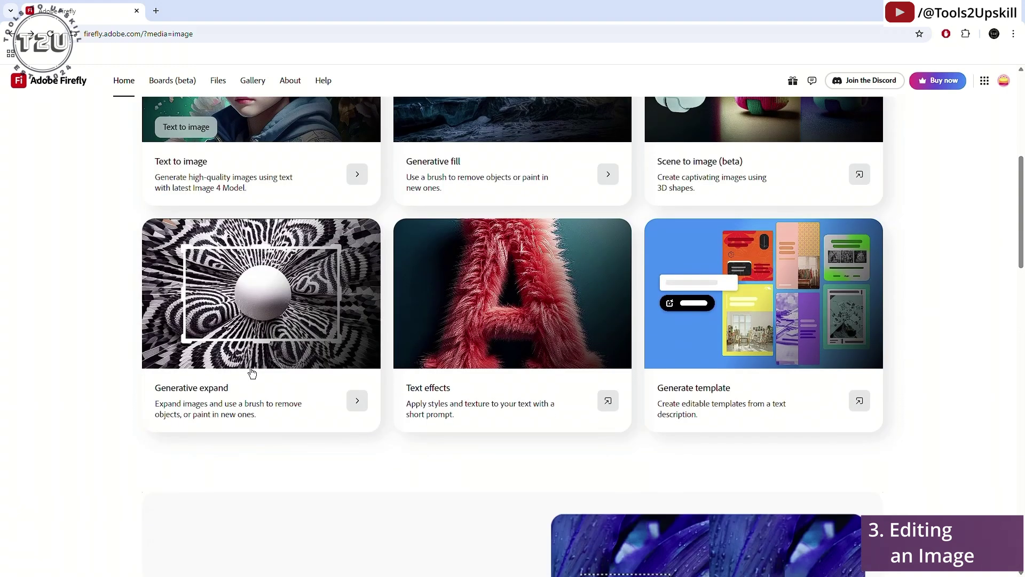
scroll(387, 297, up, 2)
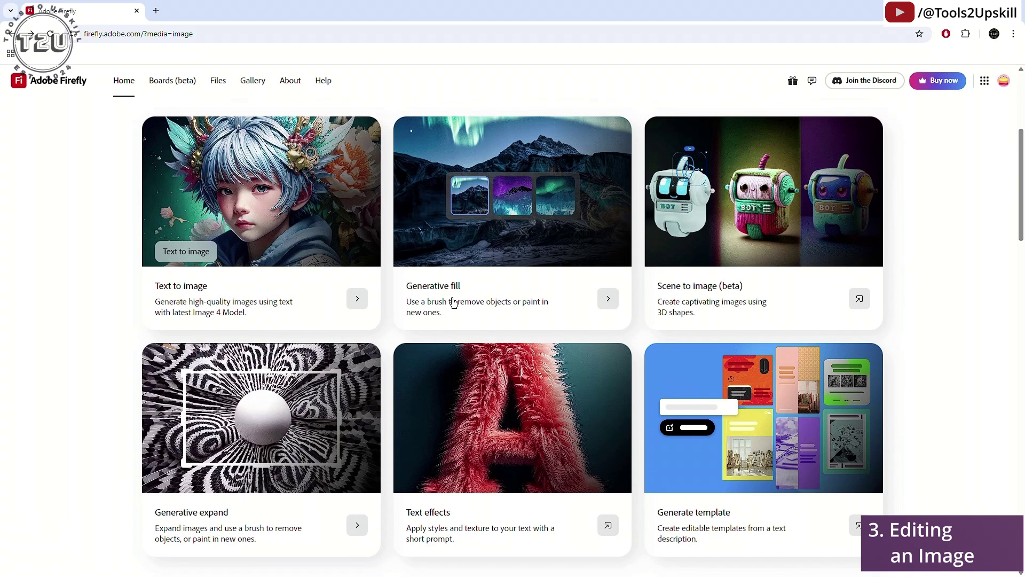
scroll(512, 529, down, 2)
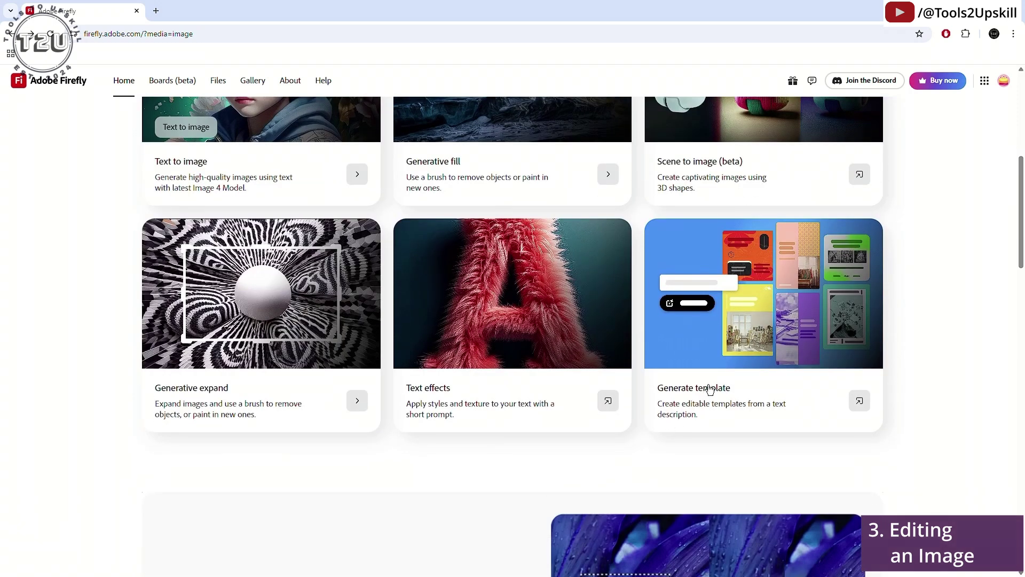
scroll(654, 435, down, 10)
scroll(665, 440, up, 16)
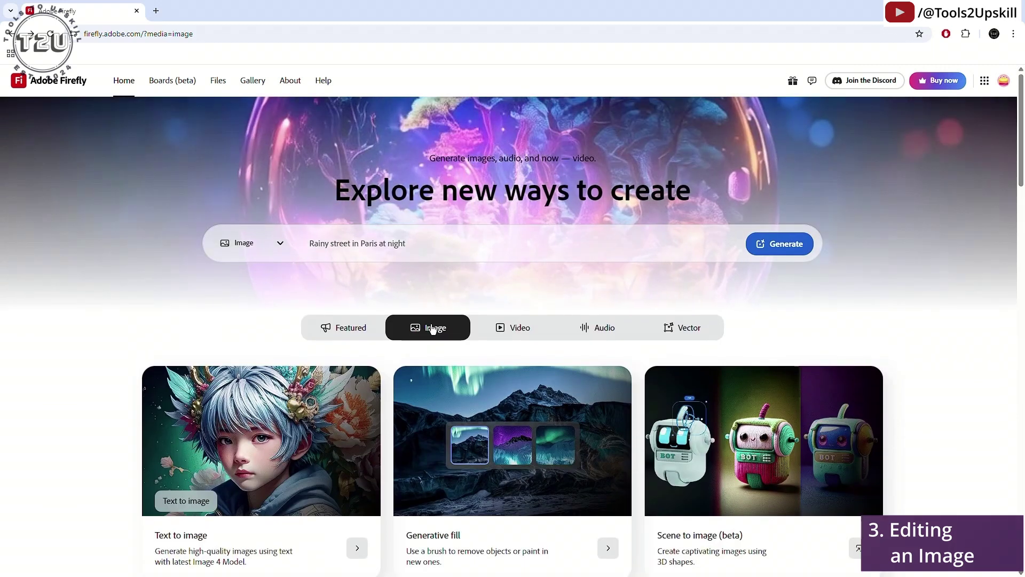
scroll(378, 450, down, 2)
scroll(502, 331, up, 2)
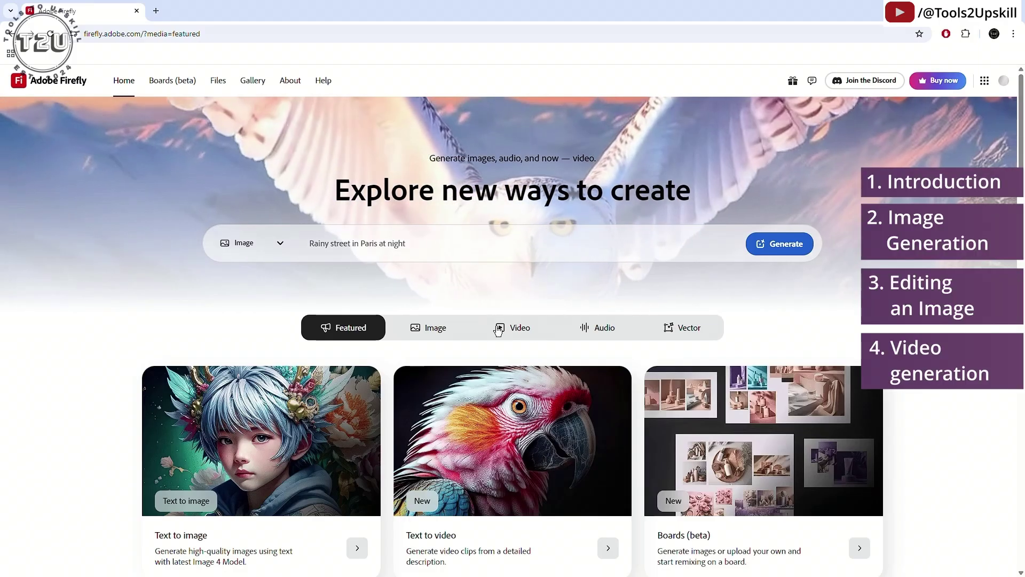
click(499, 329)
scroll(321, 374, down, 2)
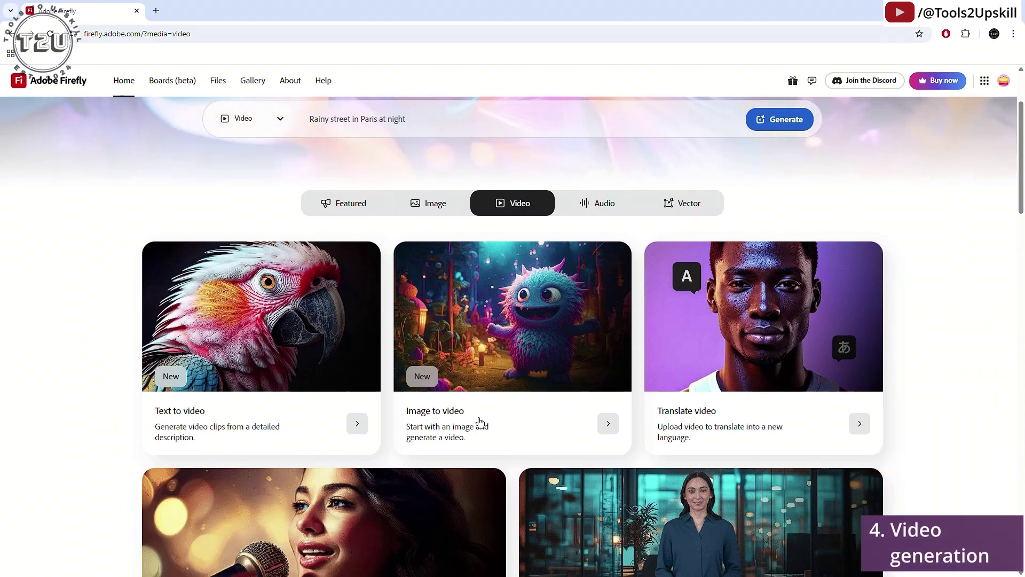
Step: Generate a Text to video clip from the prompt 'Rainy street in Paris at night'
click(177, 411)
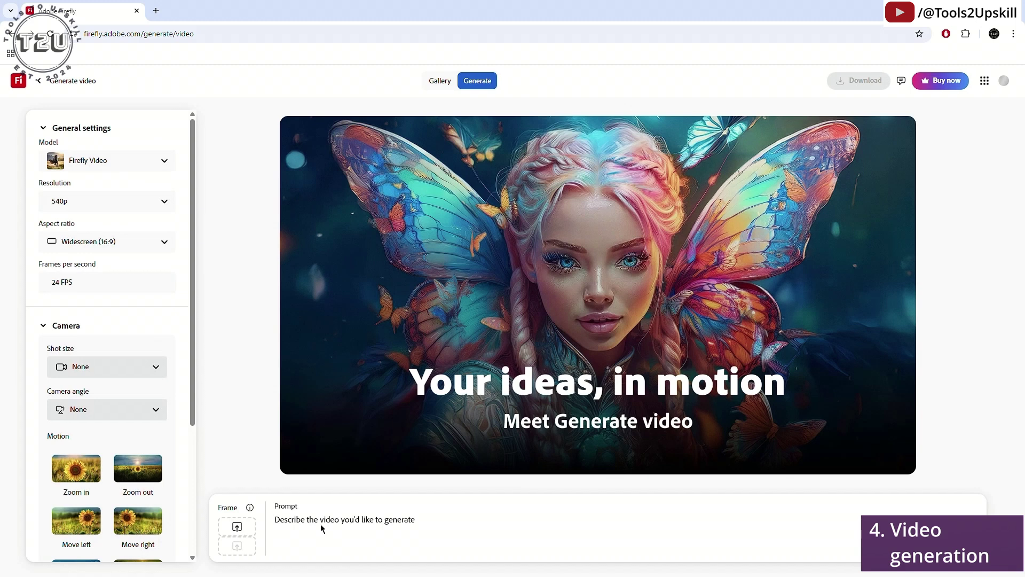
click(321, 521)
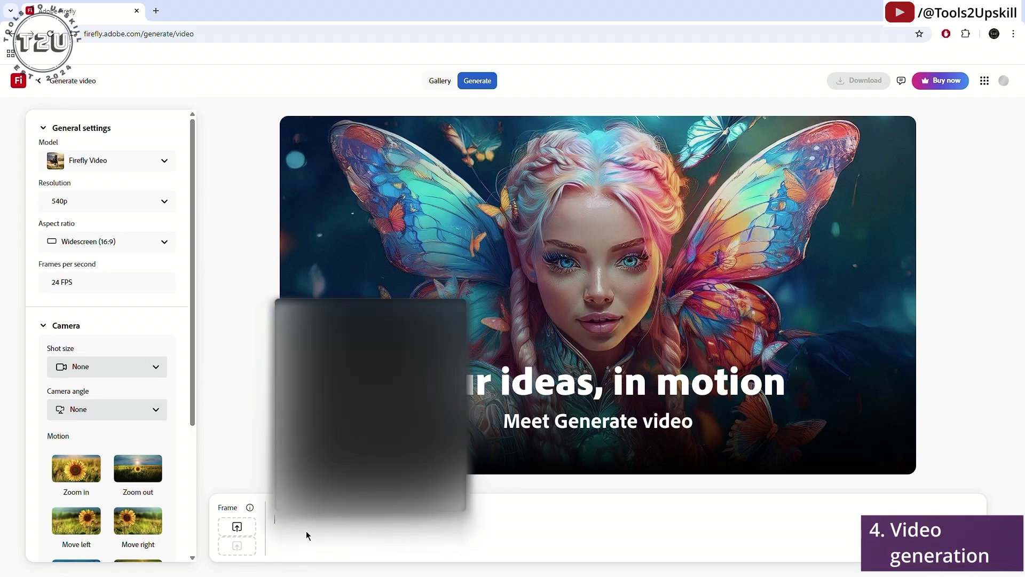
key(Return)
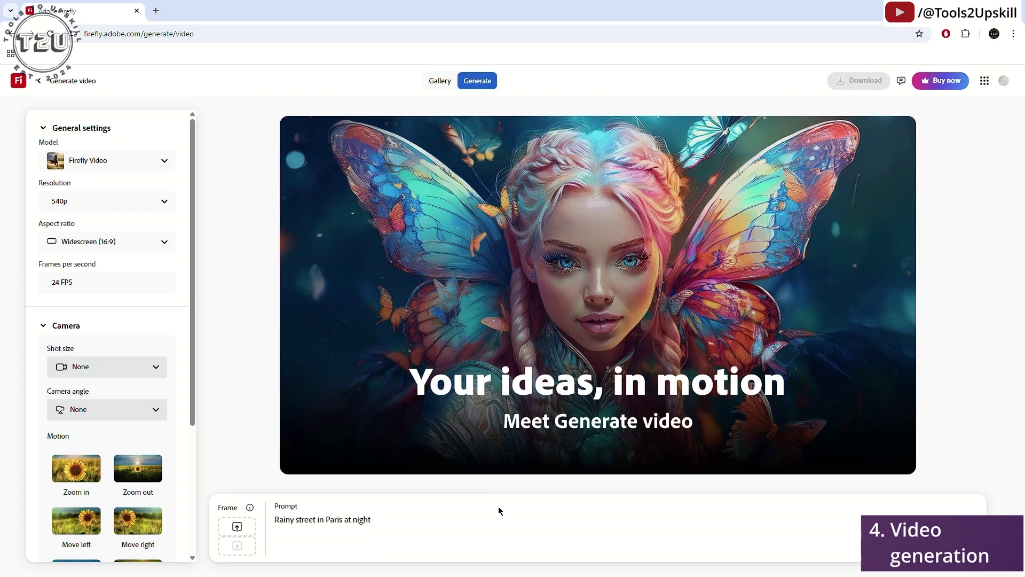
key(Return)
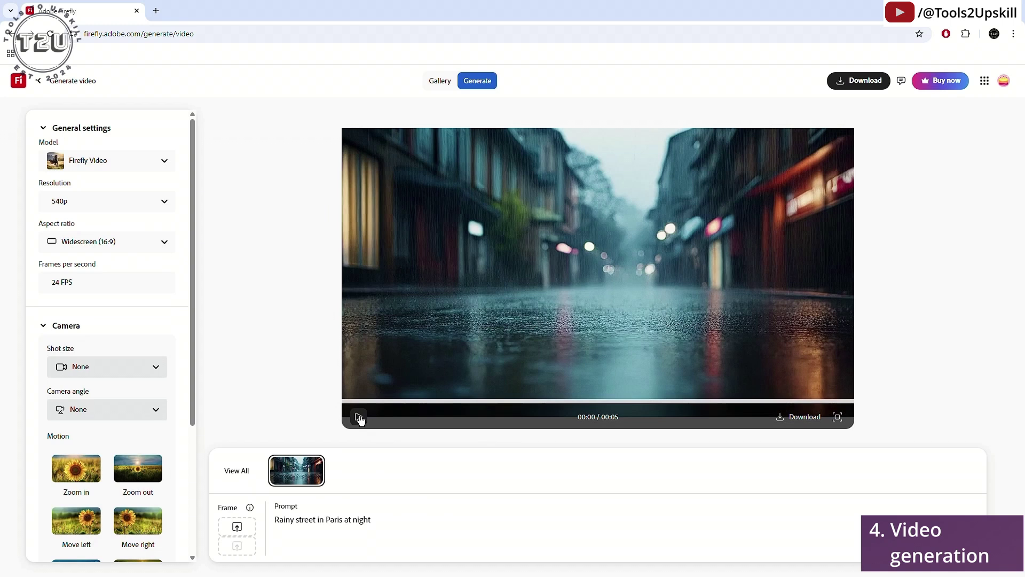
Step: Play the 5-second clip full screen, then exit full screen
click(359, 416)
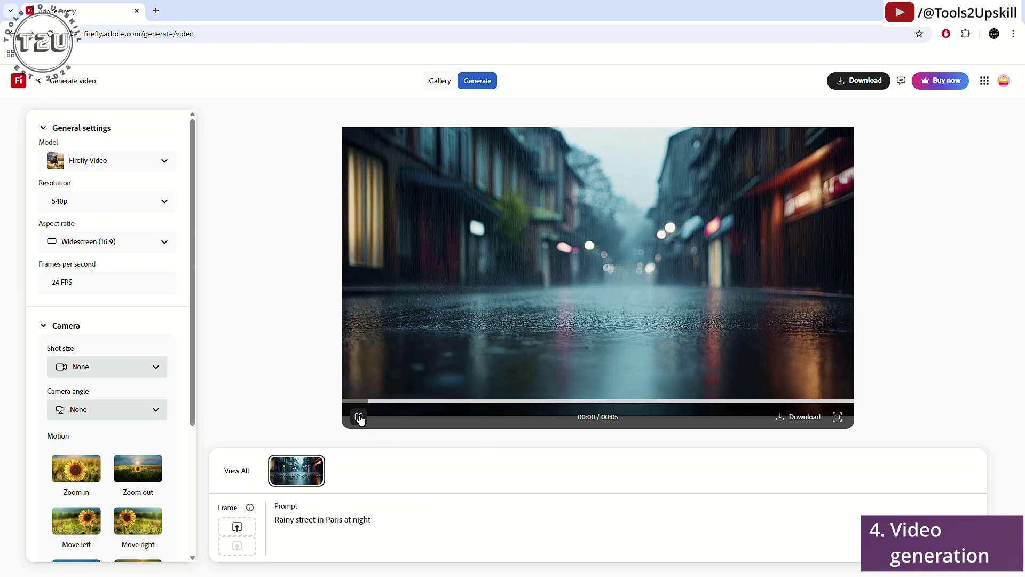
click(836, 415)
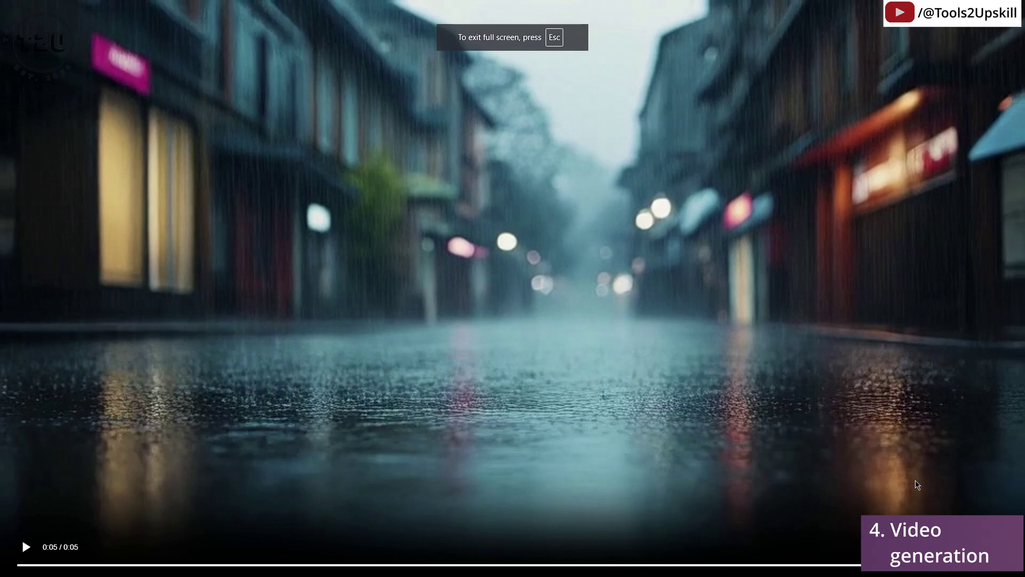
key(Escape)
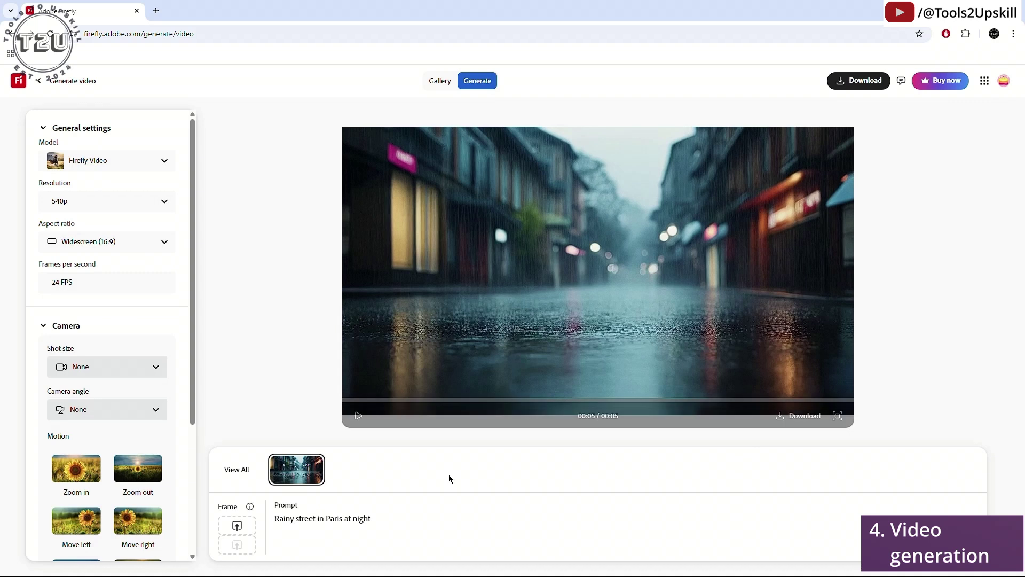
click(94, 161)
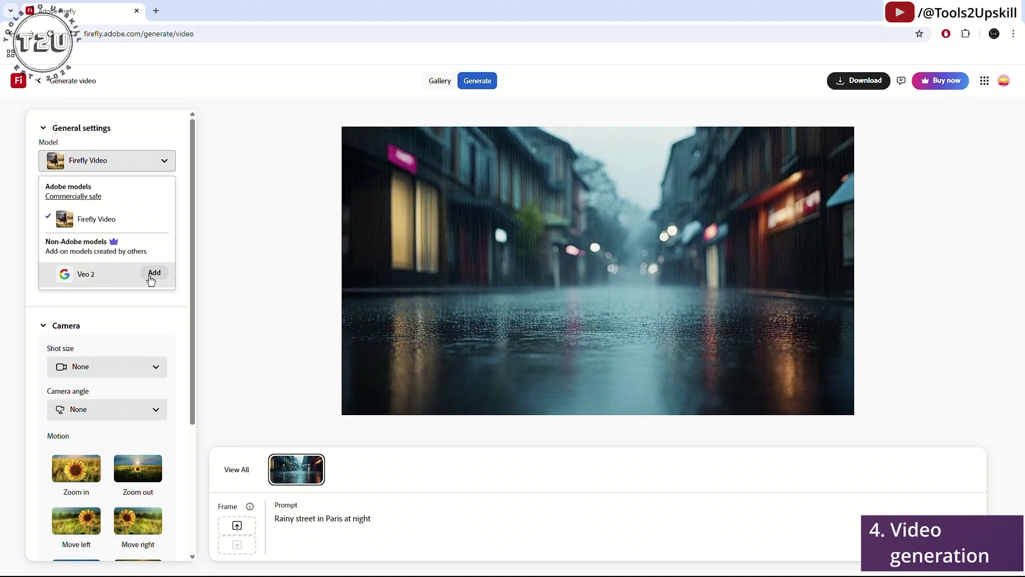
click(218, 209)
click(130, 203)
click(85, 275)
click(100, 242)
click(206, 275)
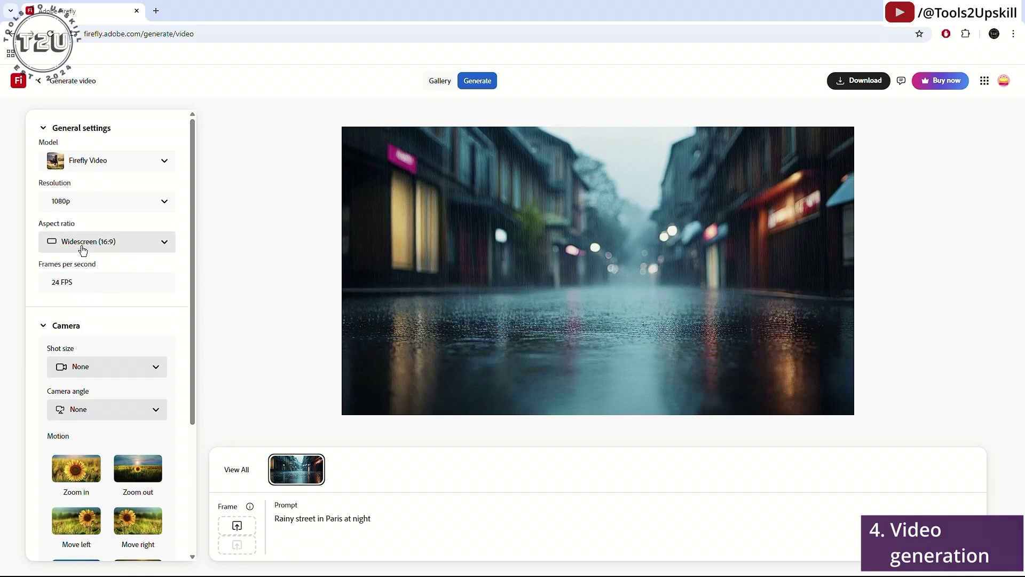
click(80, 243)
click(74, 289)
click(85, 242)
click(82, 269)
click(94, 204)
click(72, 230)
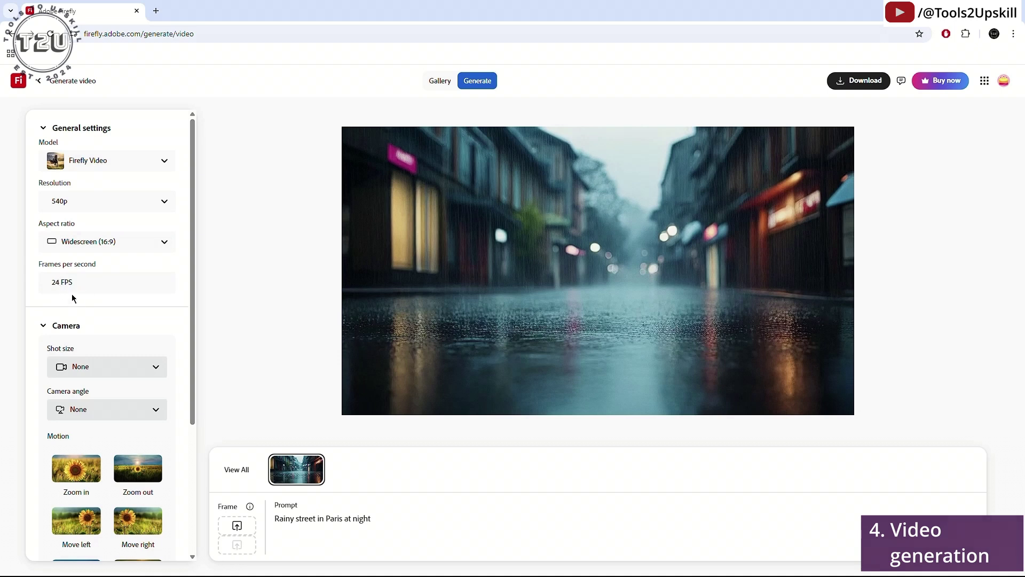
scroll(74, 298, down, 2)
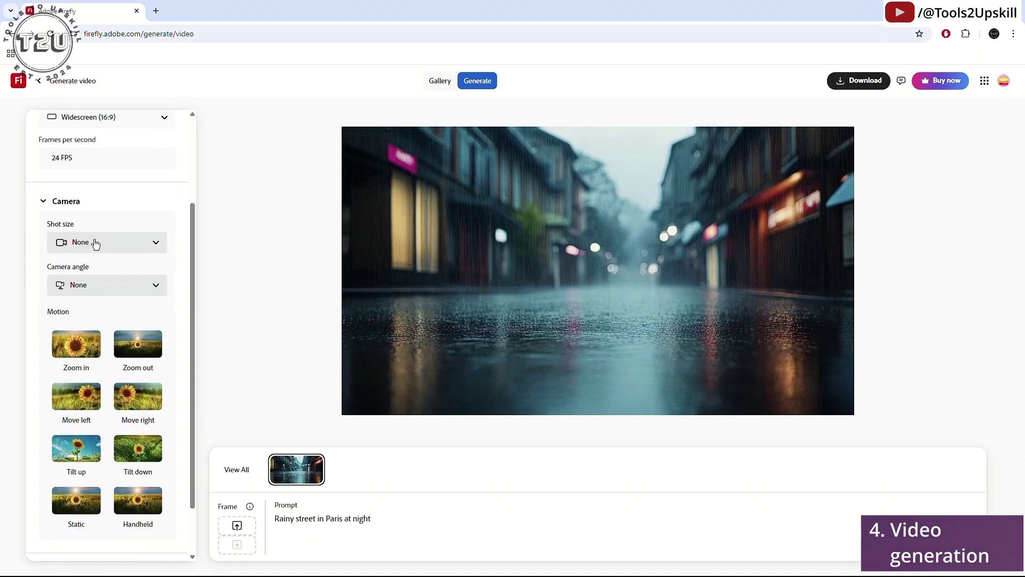
click(95, 244)
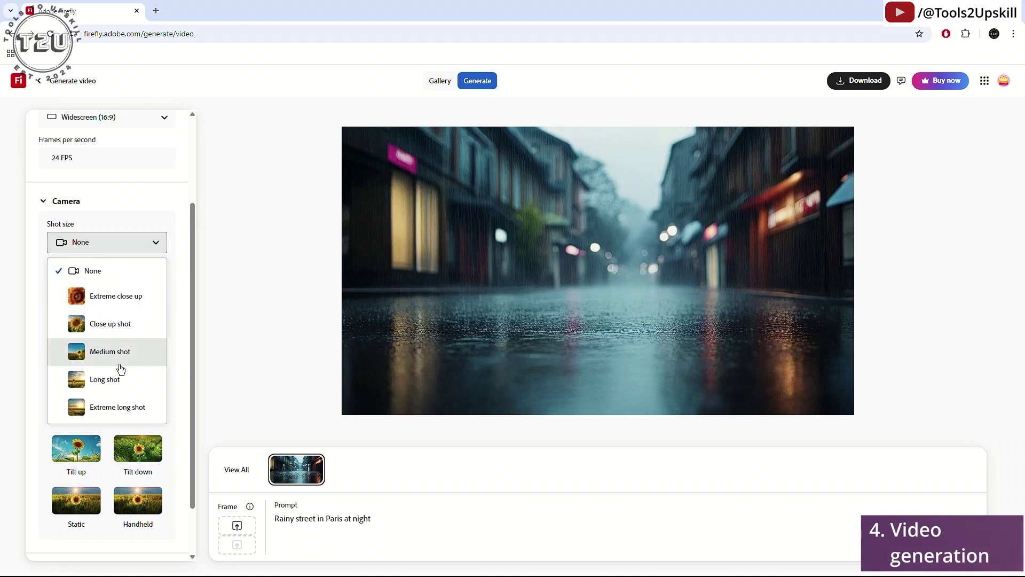
click(211, 299)
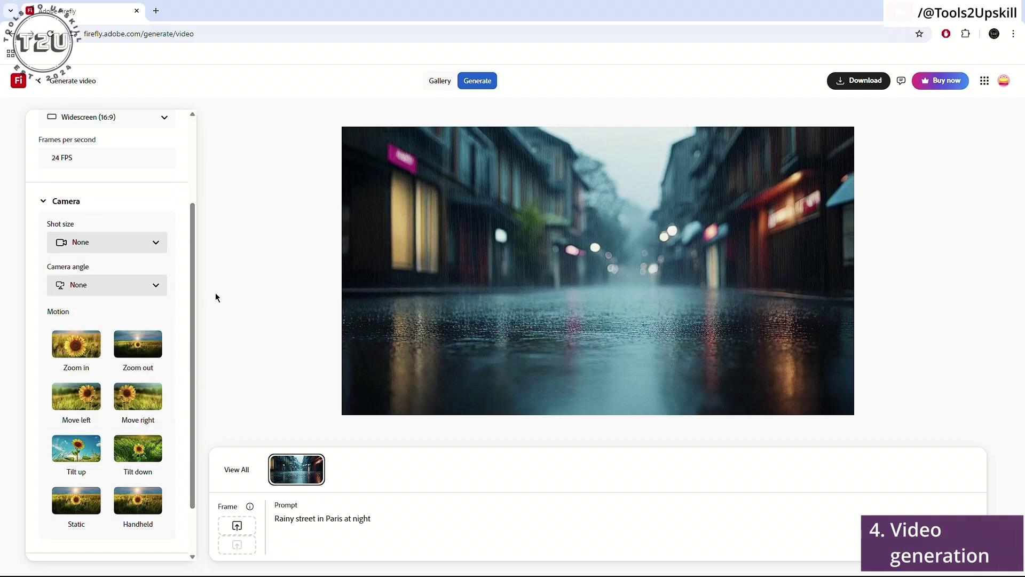
click(126, 291)
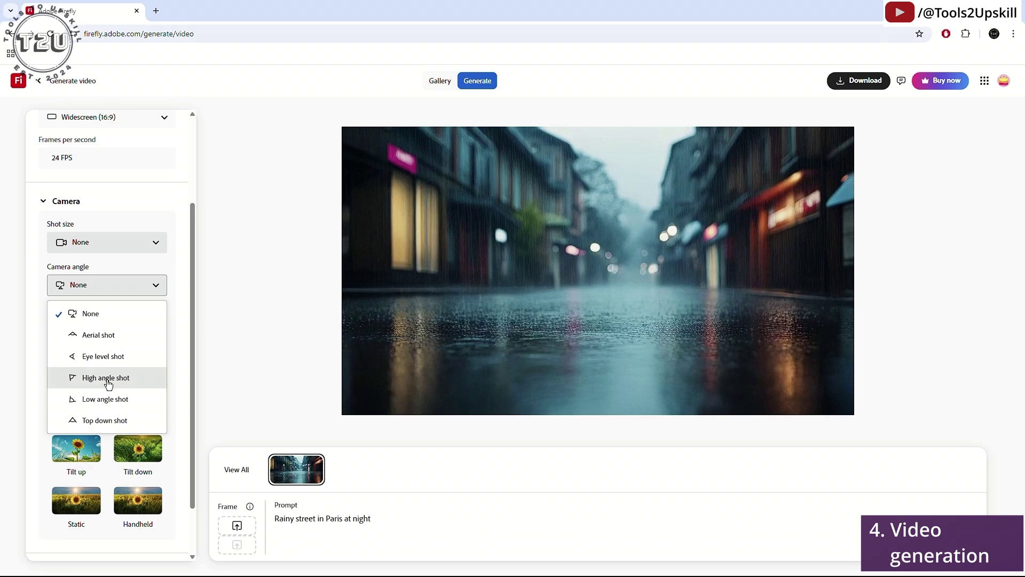
click(228, 366)
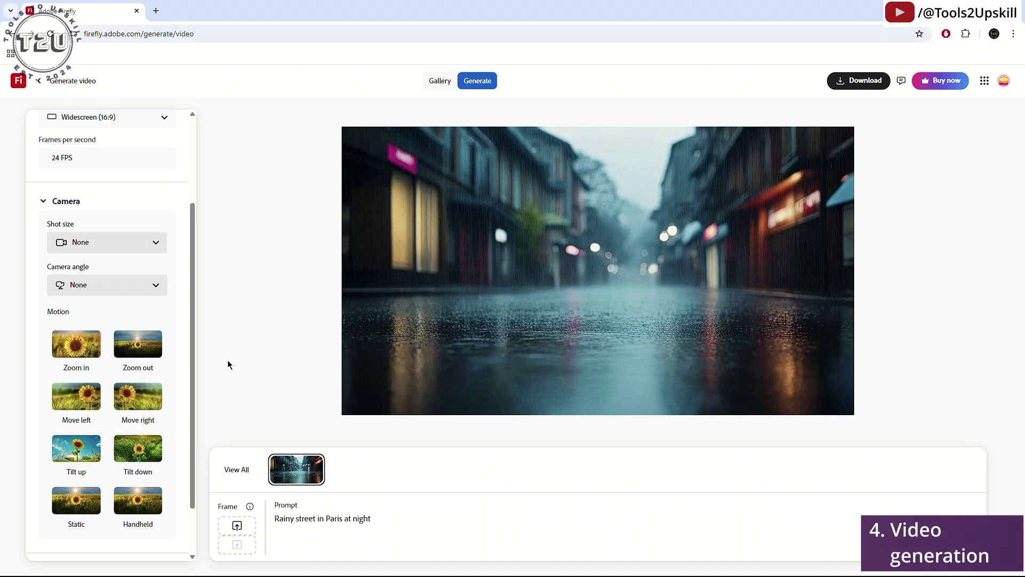
scroll(110, 367, down, 2)
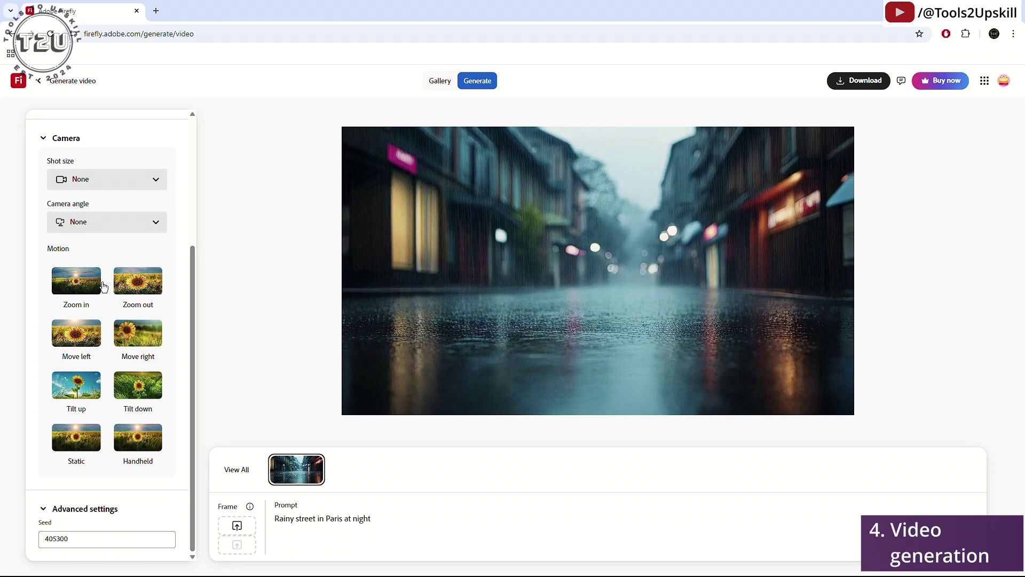
click(359, 415)
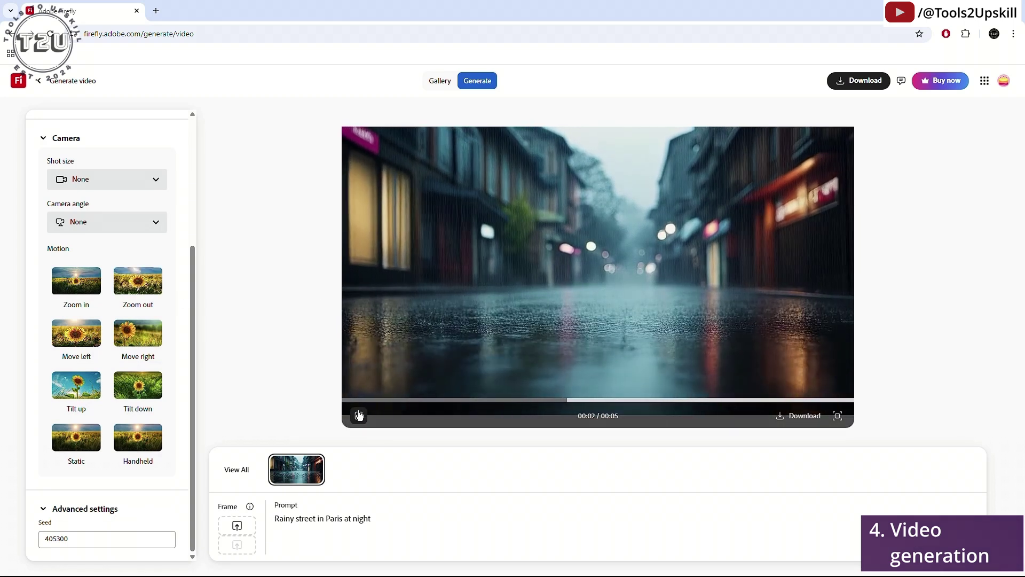
click(132, 182)
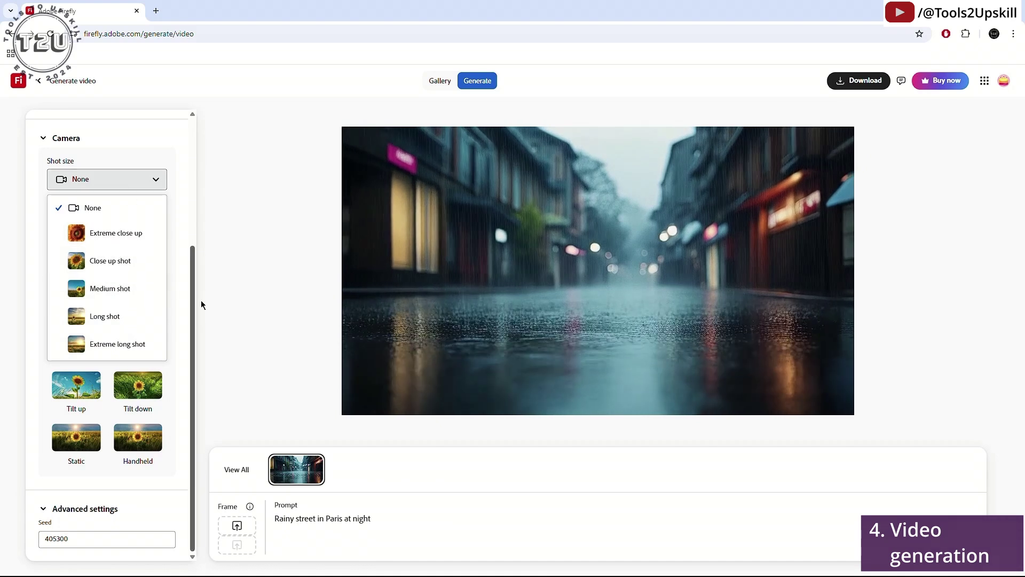
click(223, 296)
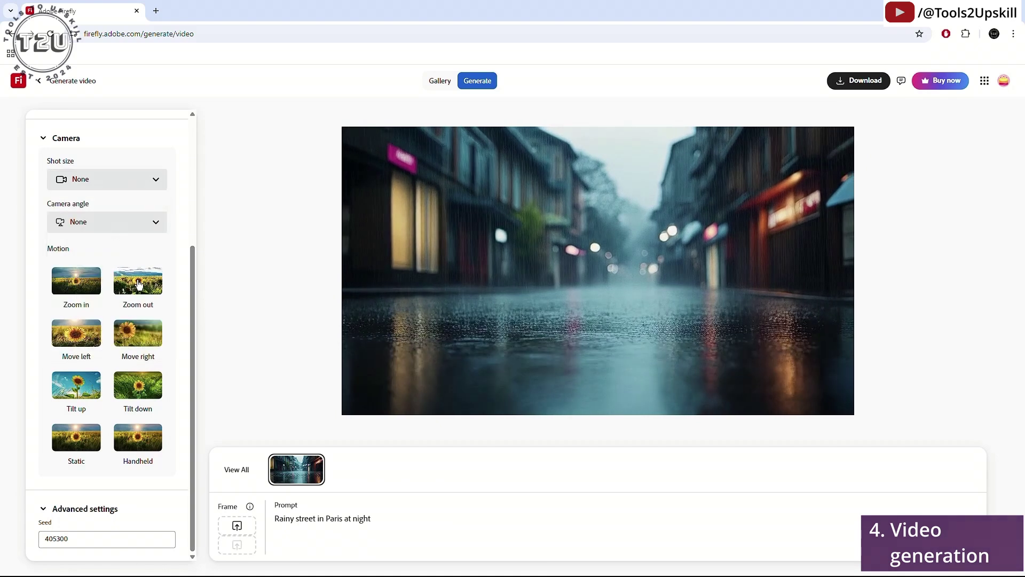
click(360, 416)
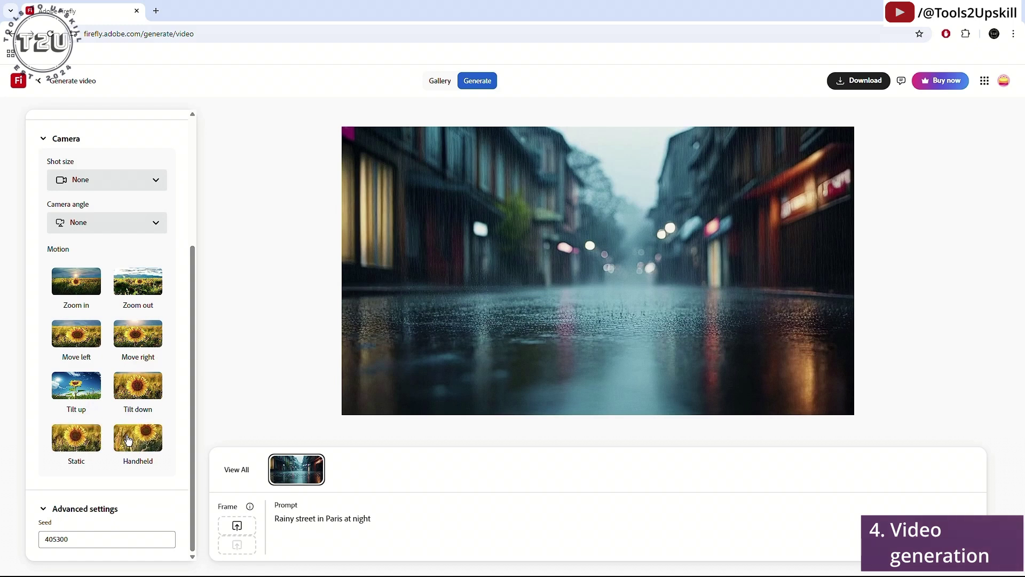
drag(85, 540, 34, 543)
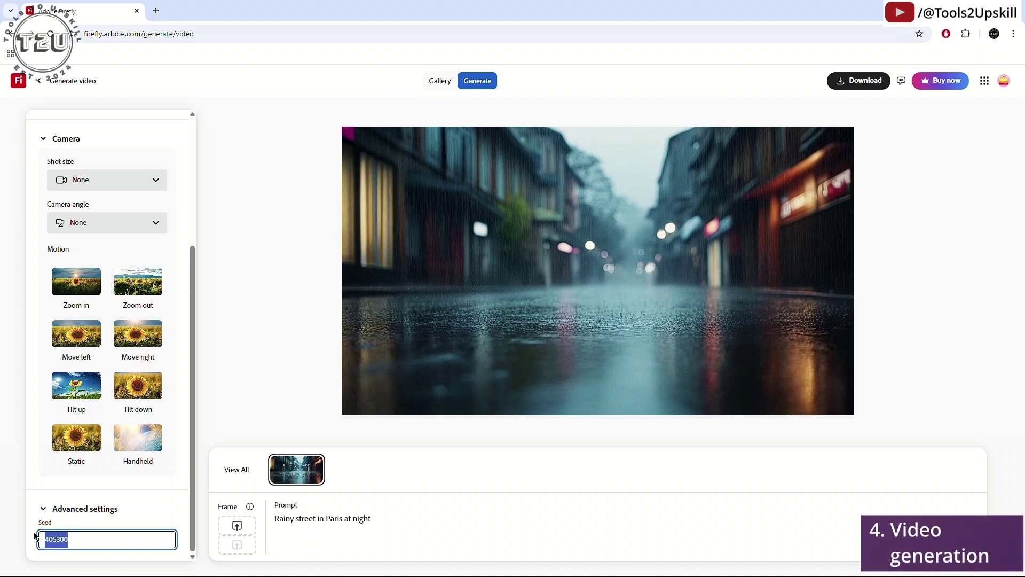
Step: Replay the rainy street video and select the seed value 405300
click(247, 374)
mouse_move(547, 275)
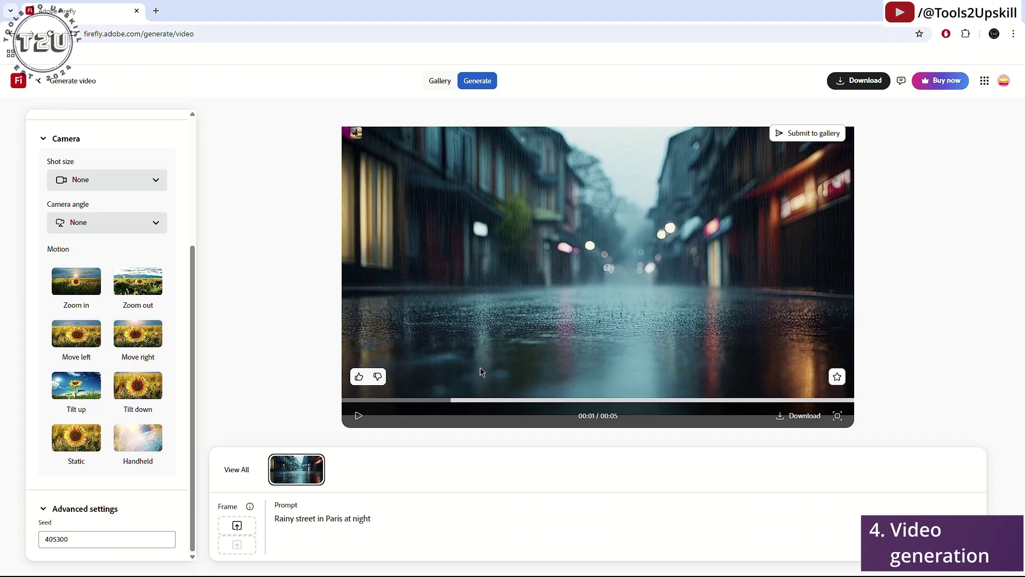
double_click(69, 540)
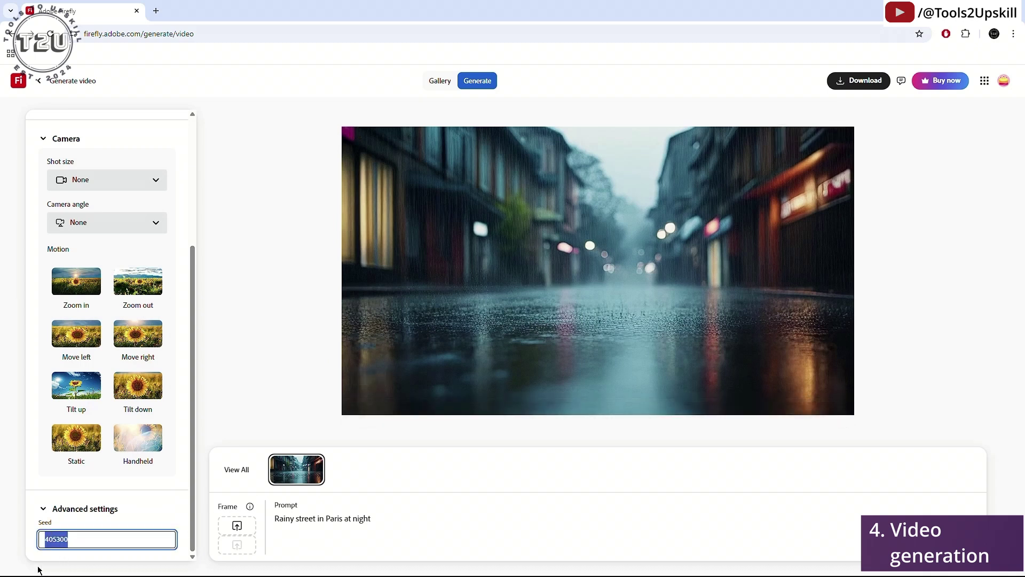
mouse_move(360, 297)
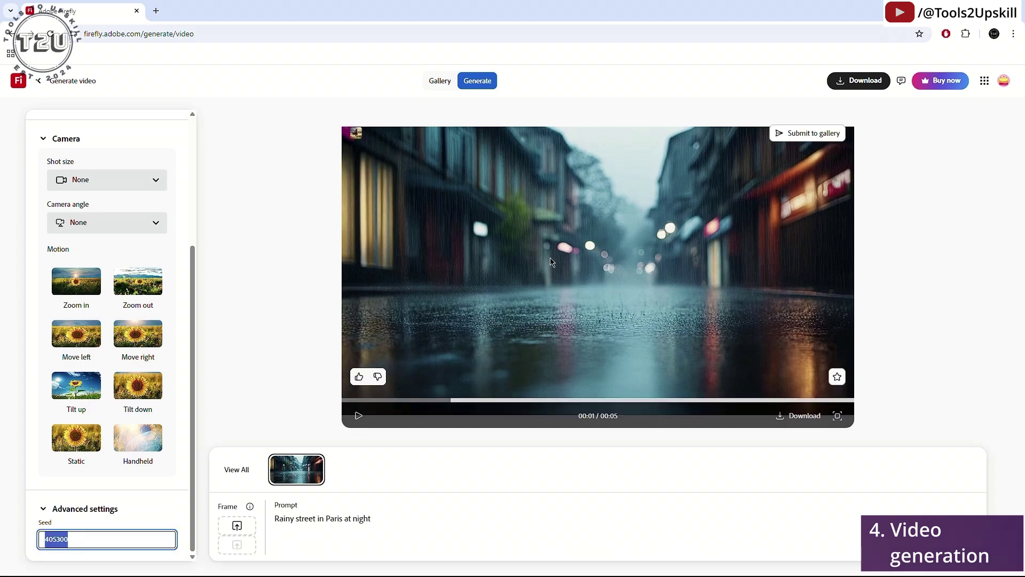
click(542, 282)
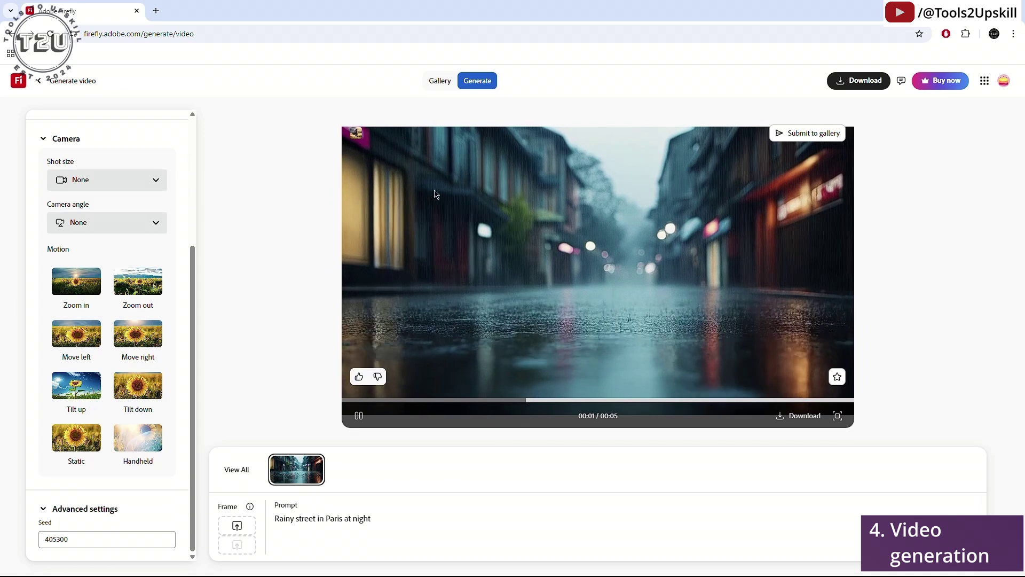
double_click(76, 538)
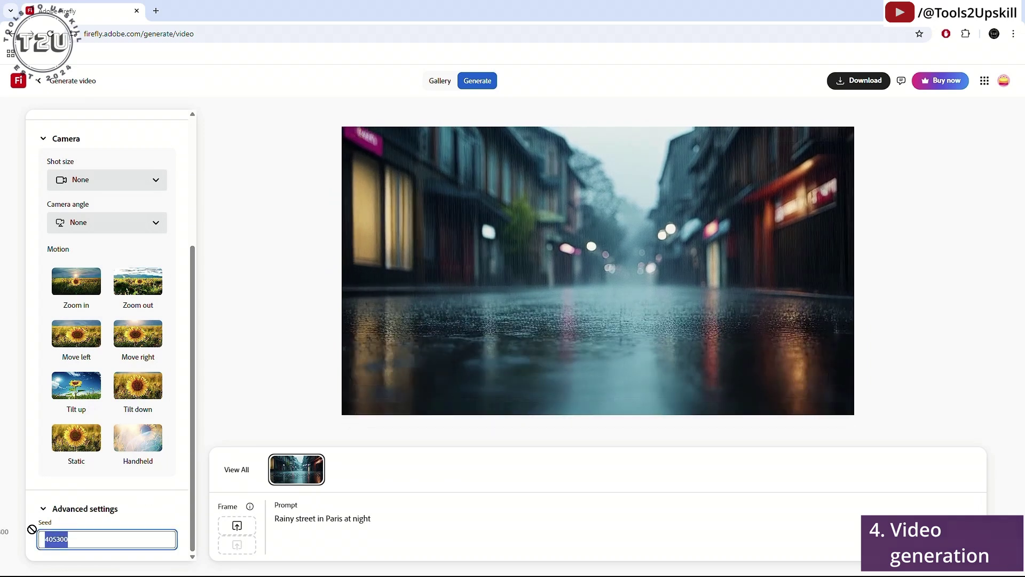
Step: Choose the Move right camera motion, then refocus the seed field for editing
scroll(141, 298, up, 3)
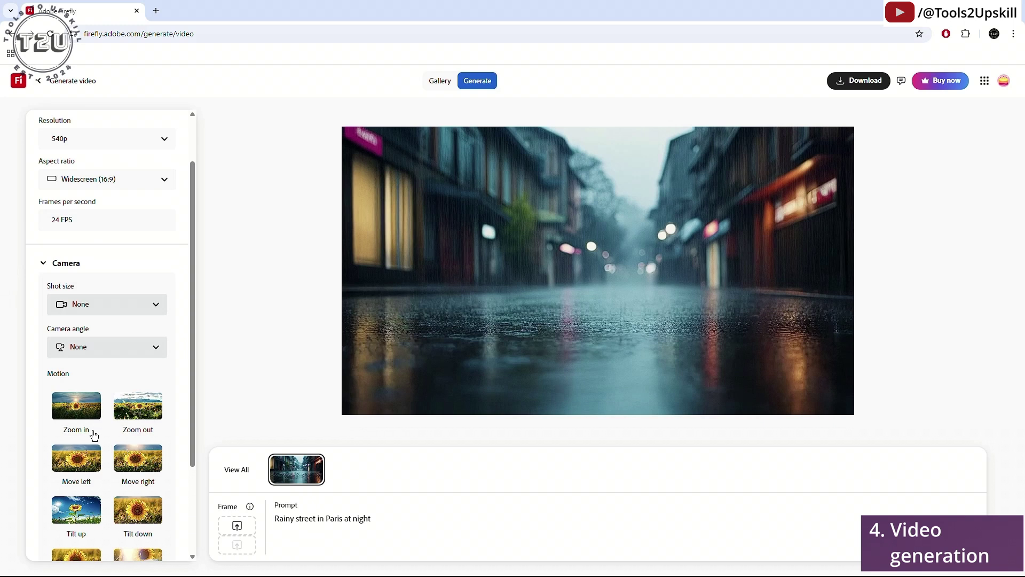
click(138, 457)
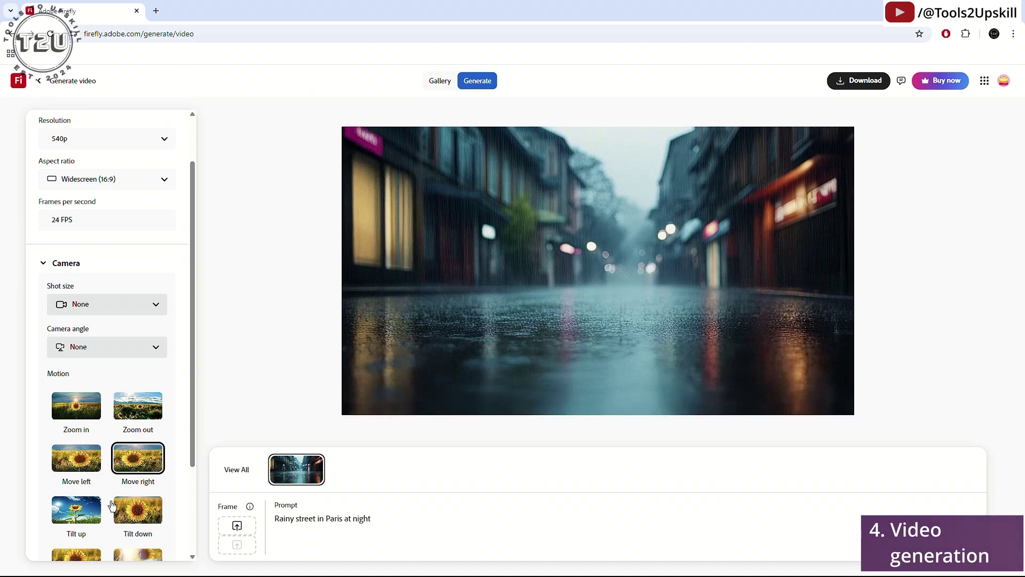
scroll(77, 494, down, 3)
click(73, 538)
double_click(73, 538)
click(71, 537)
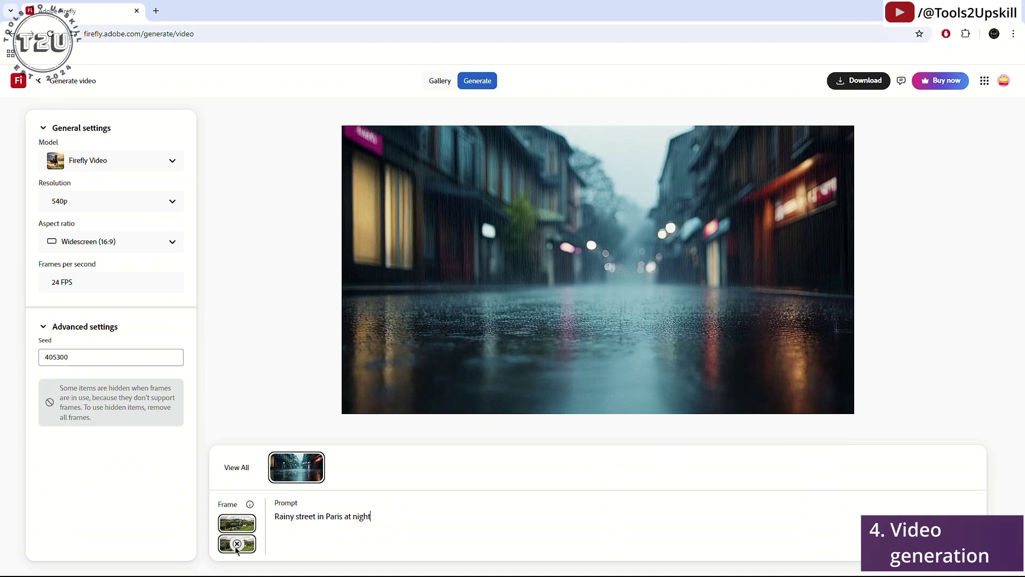
Step: Select the prompt, delete the first and last frame images, and go back with Alt+Left
drag(276, 515, 388, 519)
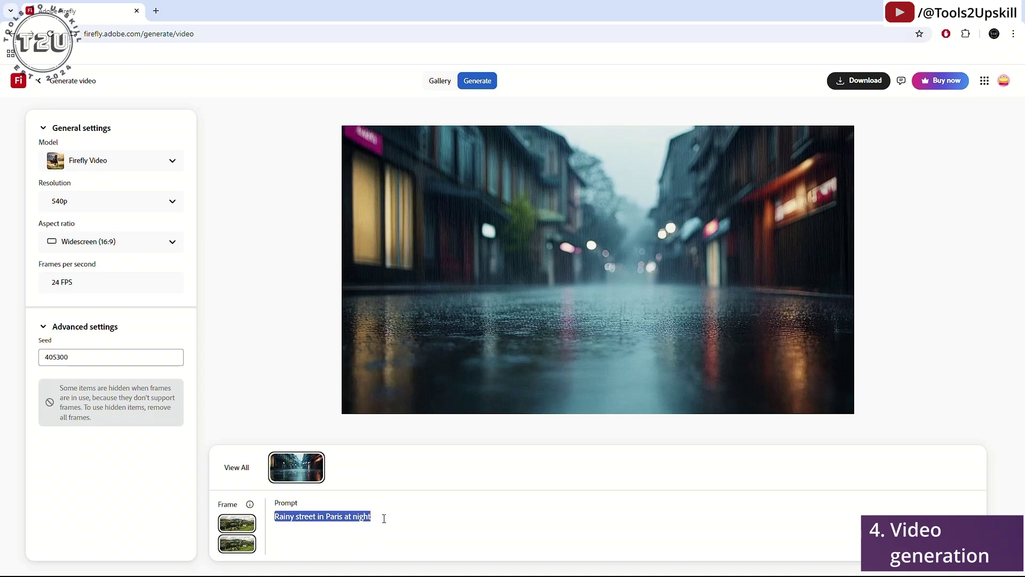
click(238, 526)
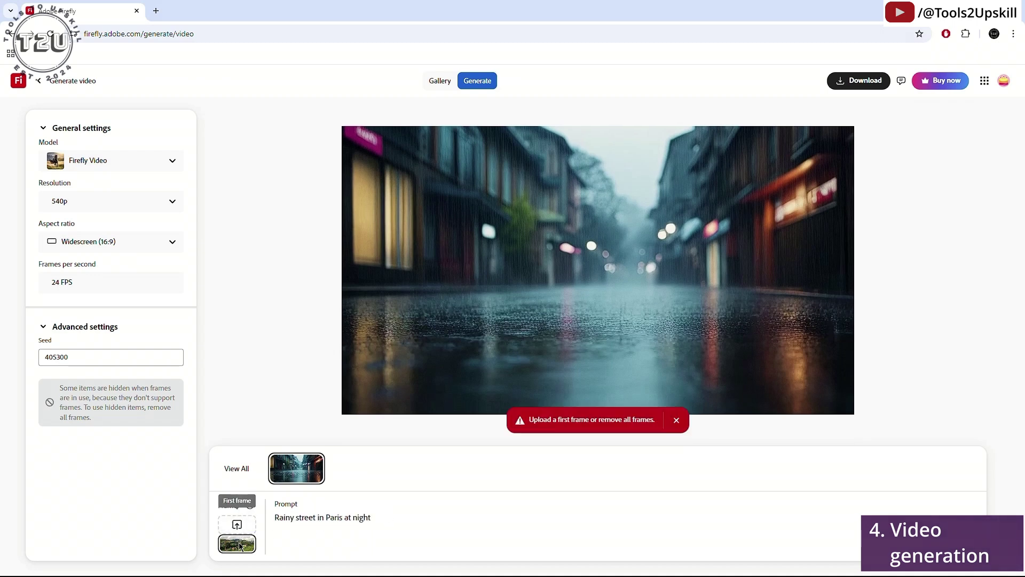
click(240, 545)
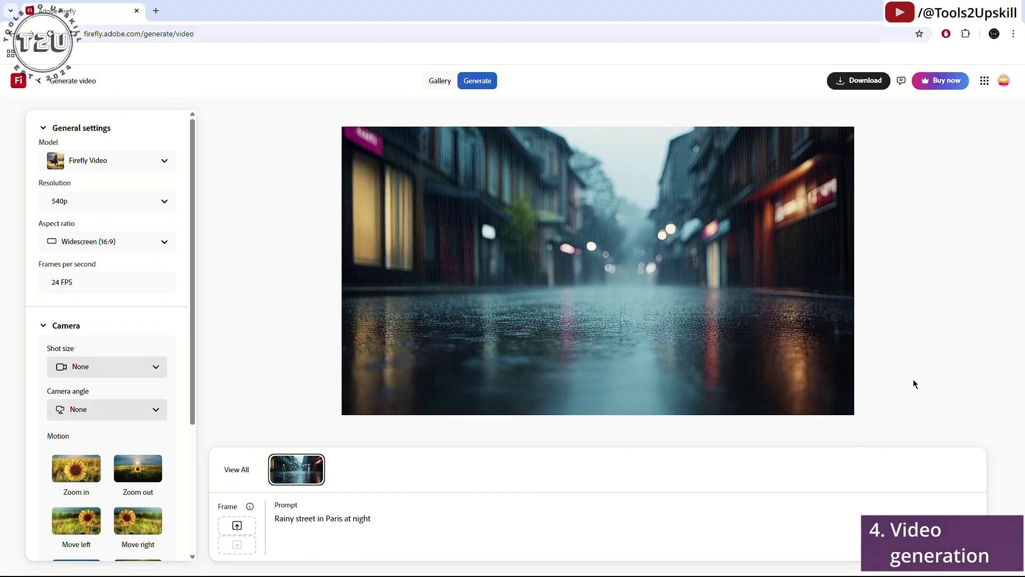
key(alt+Left)
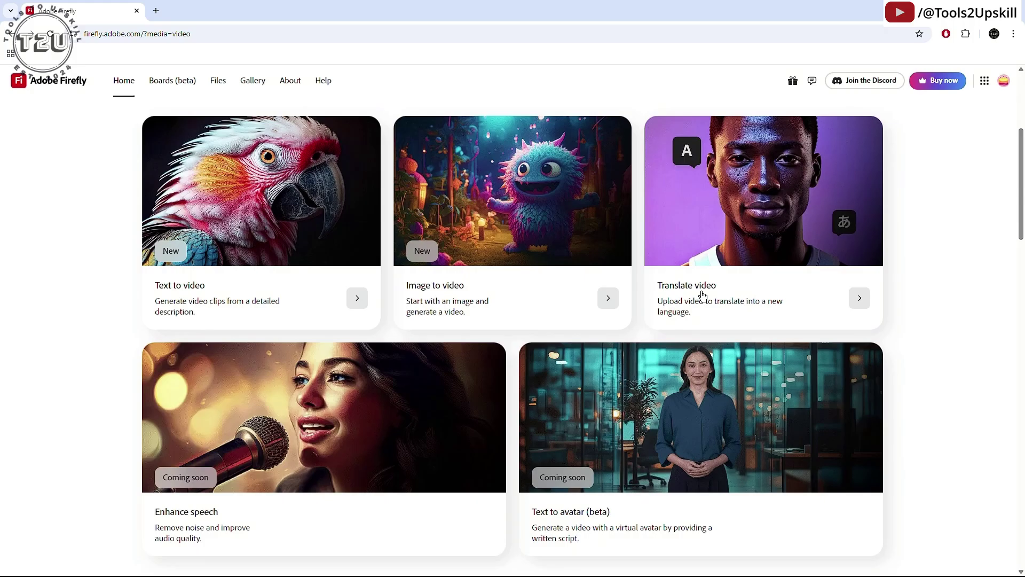
Step: Open Translate video and choose Try now on the Premium feature notice
click(702, 293)
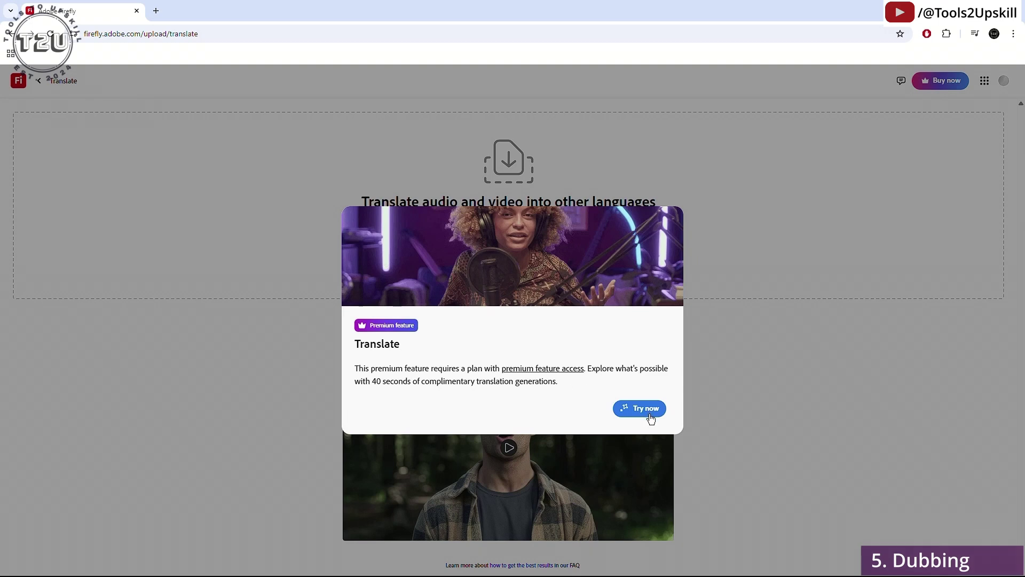
click(628, 410)
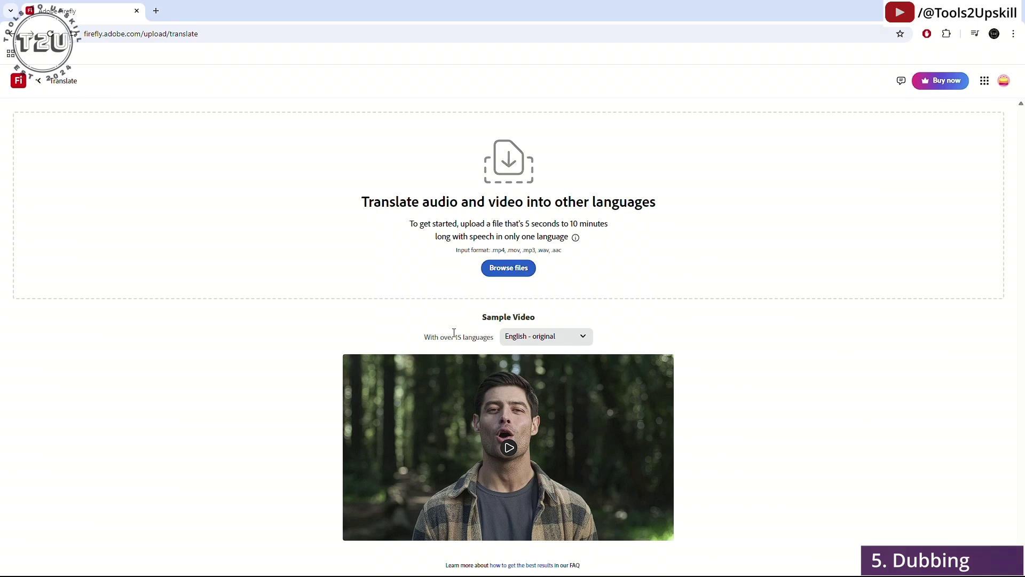
Step: Play the sample translation video, then switch it to Hindi (India) and play it again
click(509, 449)
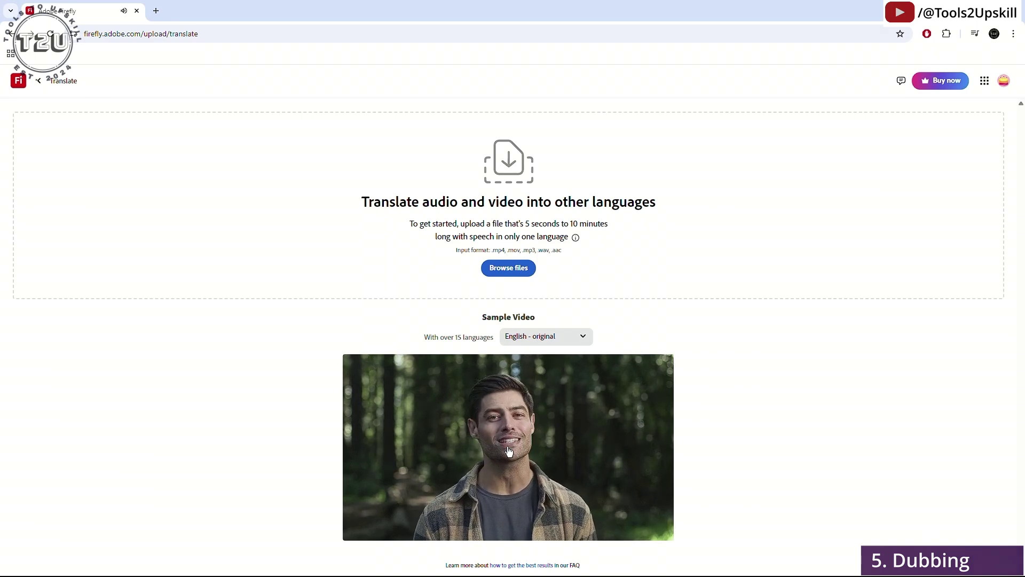
click(463, 491)
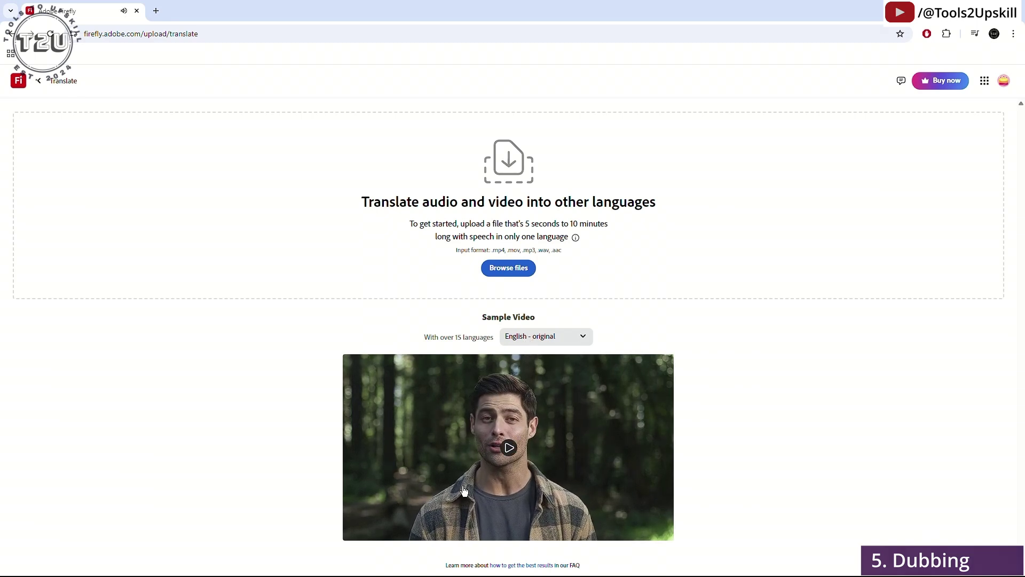
click(527, 342)
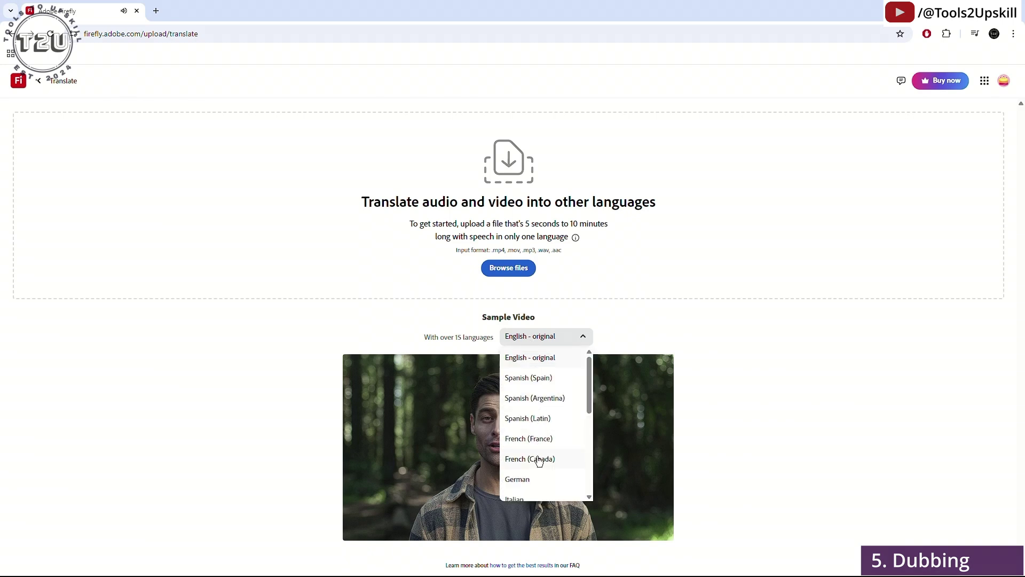
scroll(538, 460, down, 4)
click(527, 391)
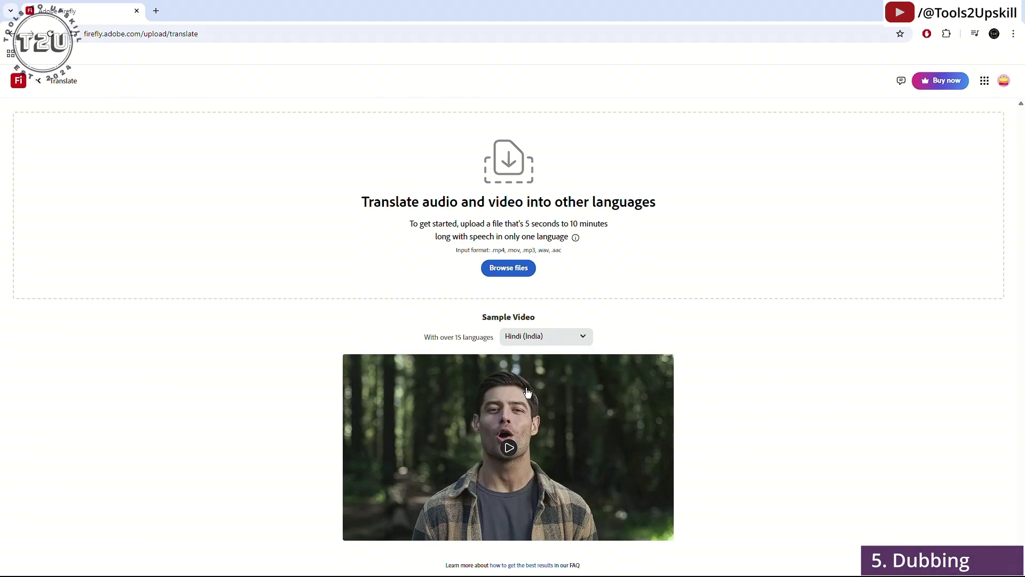
click(509, 448)
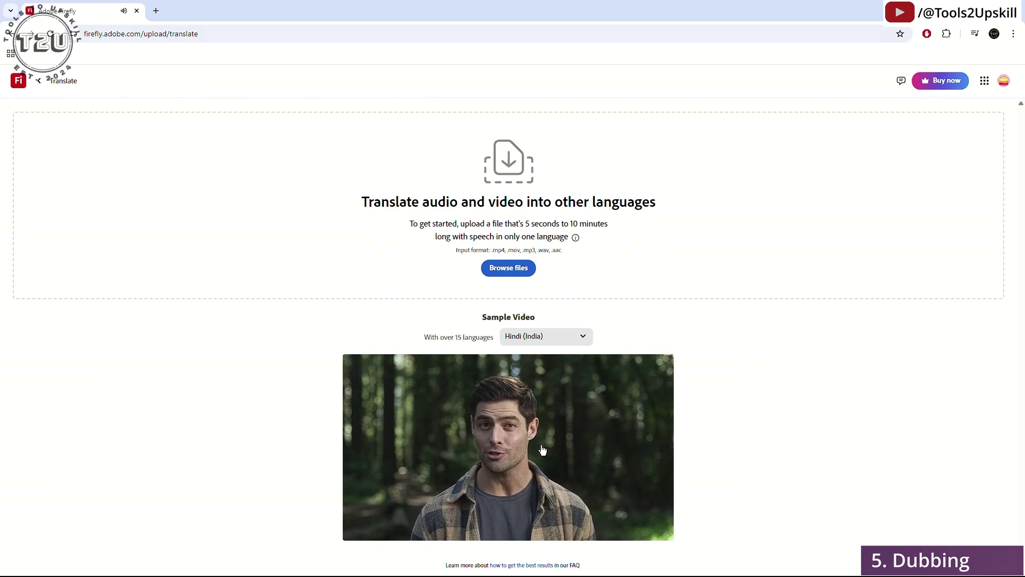
Step: Hear the sample dubbed in Dutch (Netherlands), note the 5-second to 10-minute limit, and return home
click(550, 337)
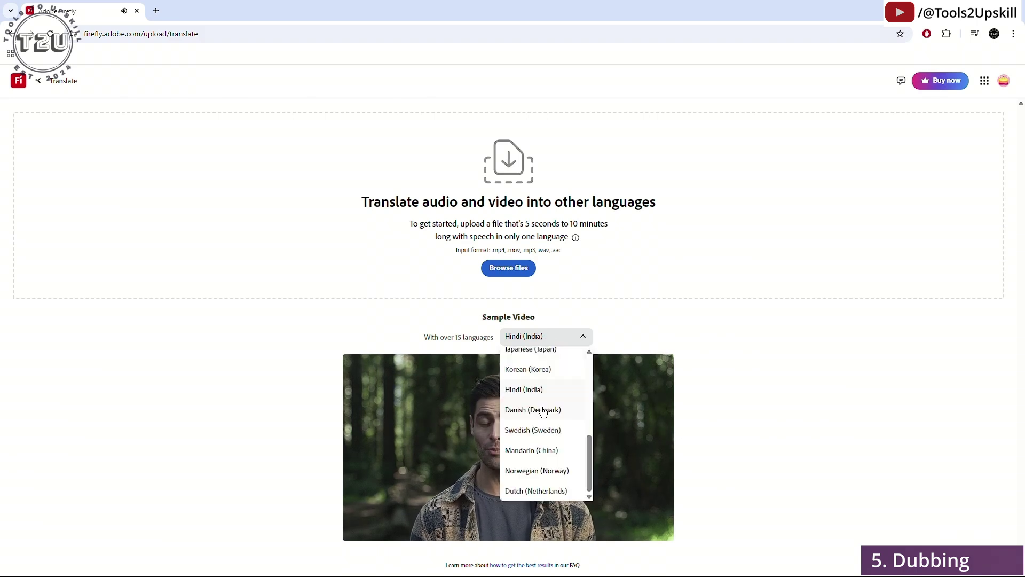
click(542, 491)
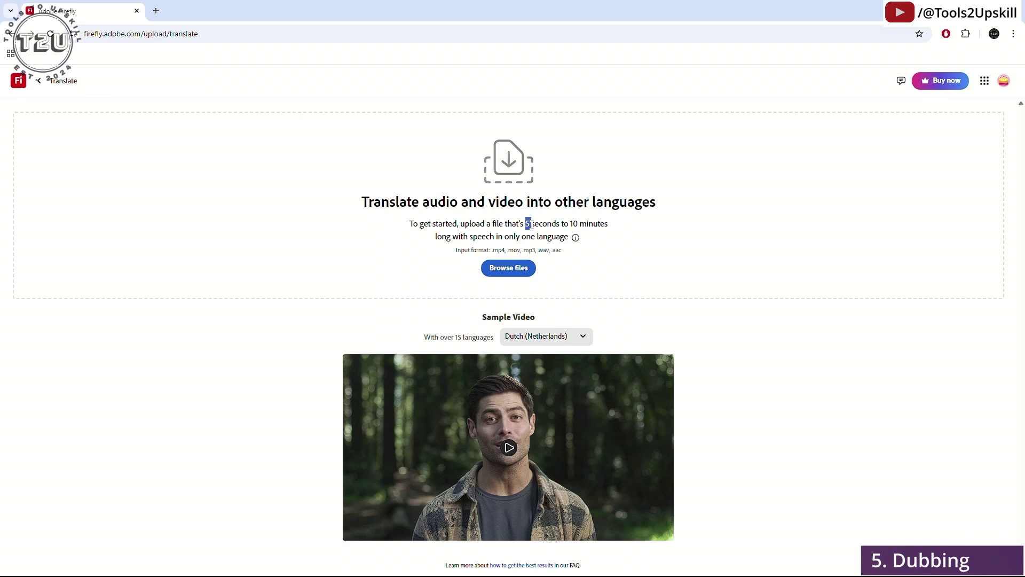
drag(533, 225, 620, 226)
click(687, 333)
click(38, 81)
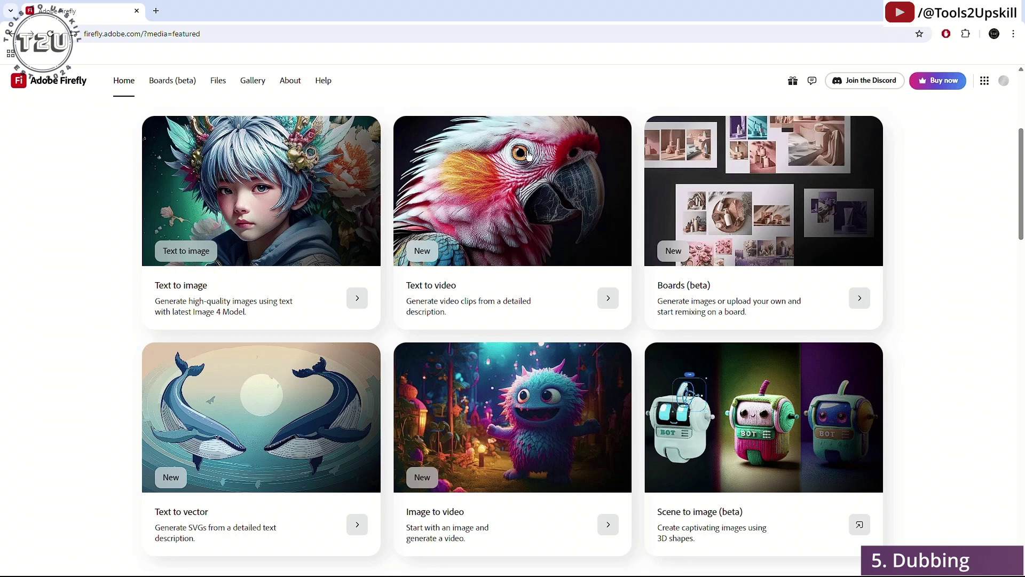
Step: Show the Audio tools and preview the Translate audio upload page before returning home
scroll(798, 395, down, 10)
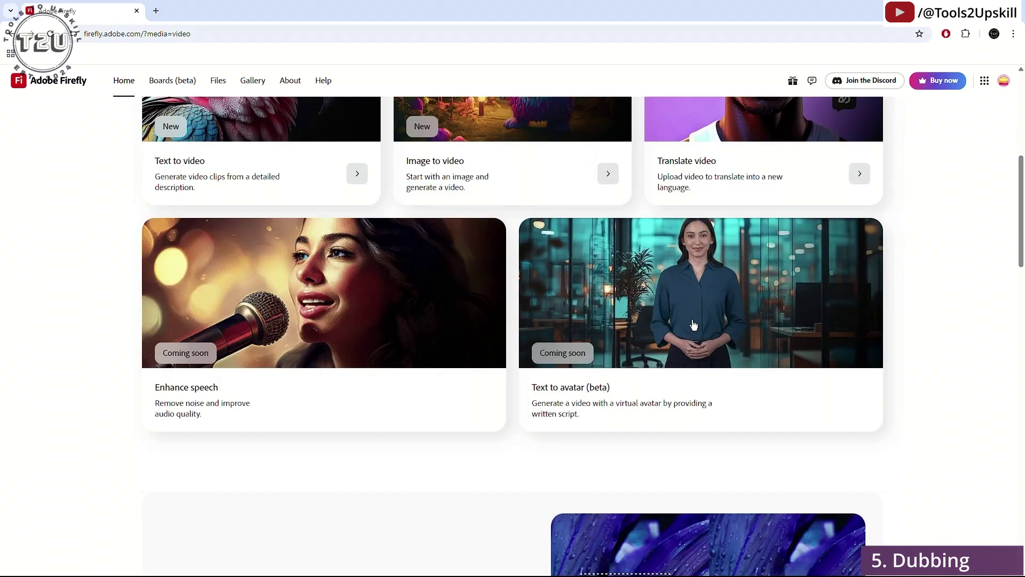
scroll(905, 378, down, 2)
scroll(904, 375, down, 2)
scroll(905, 376, up, 10)
scroll(904, 375, down, 7)
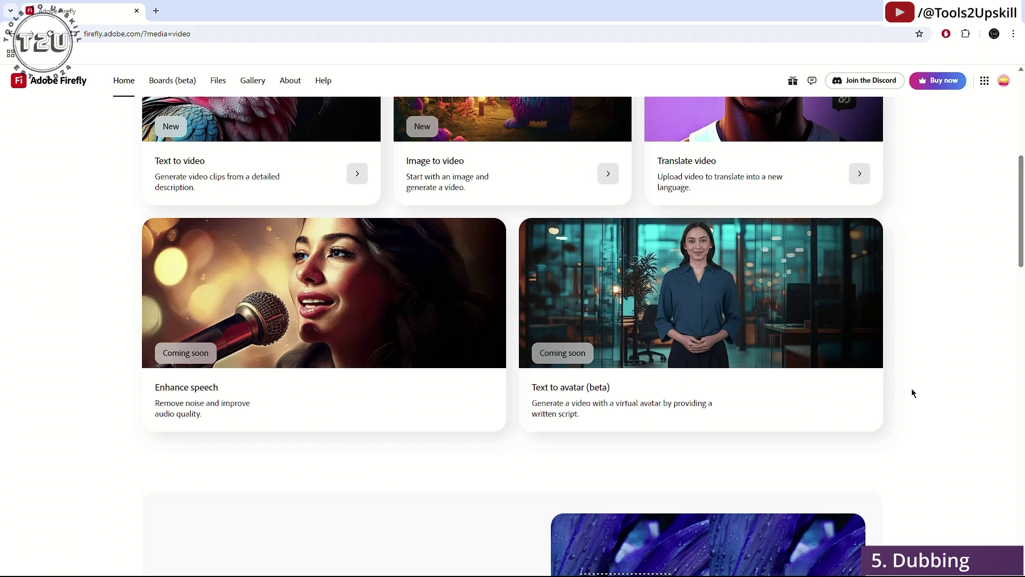
scroll(913, 395, up, 6)
click(627, 334)
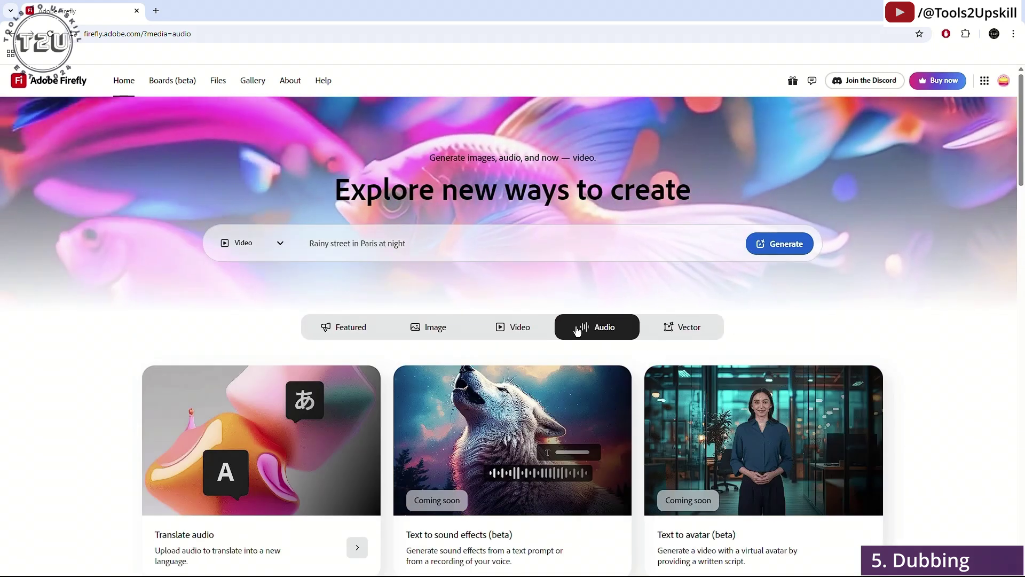
scroll(41, 388, down, 2)
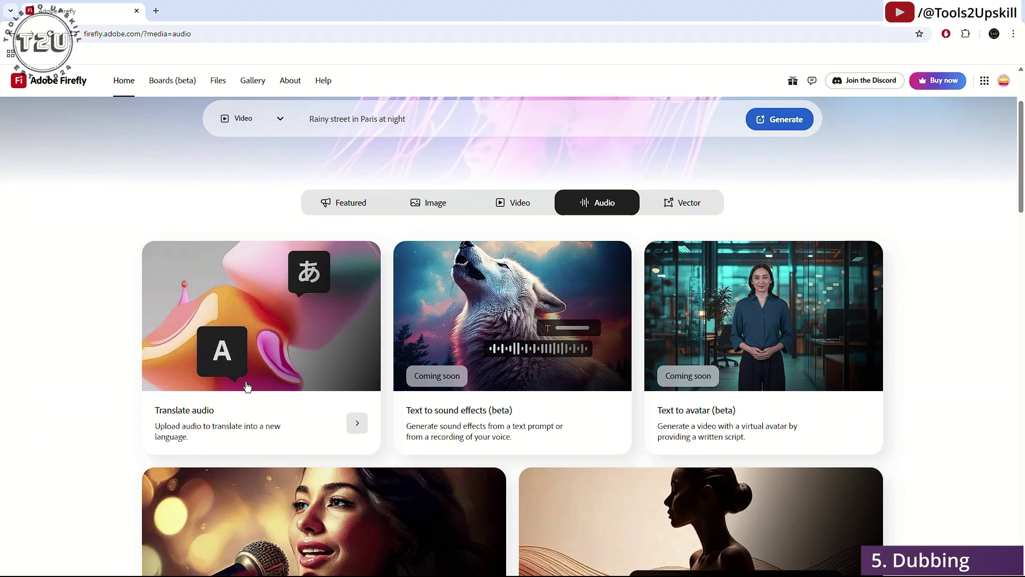
click(246, 409)
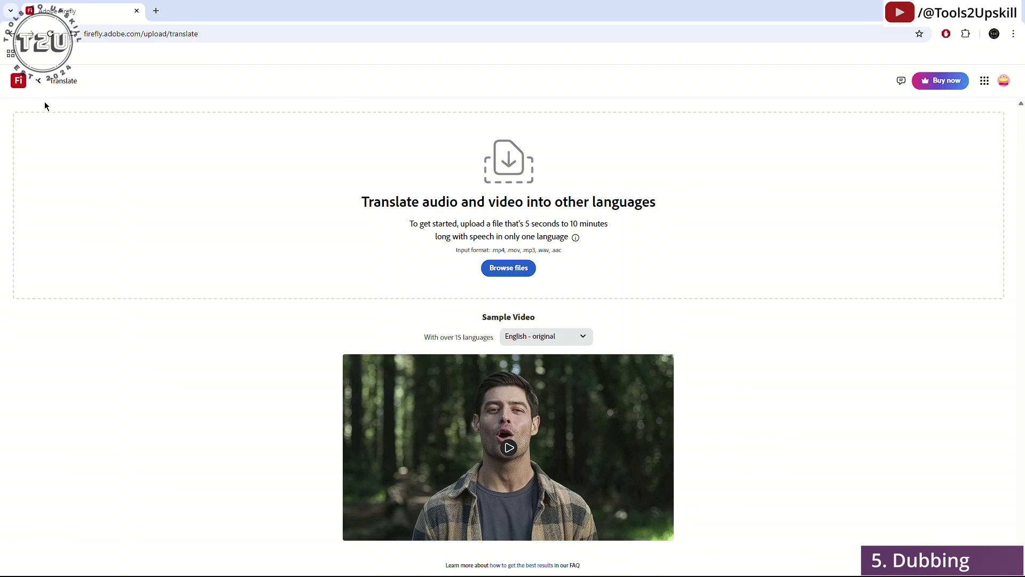
click(39, 81)
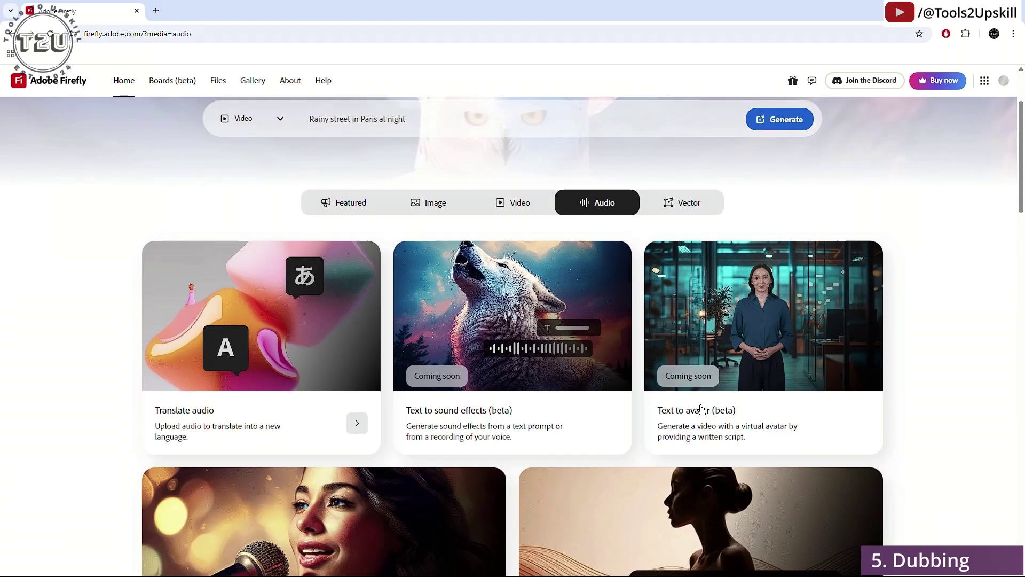
Step: Browse the Video tools, then switch back to the Audio category's tool list
scroll(911, 417, down, 5)
scroll(917, 414, up, 7)
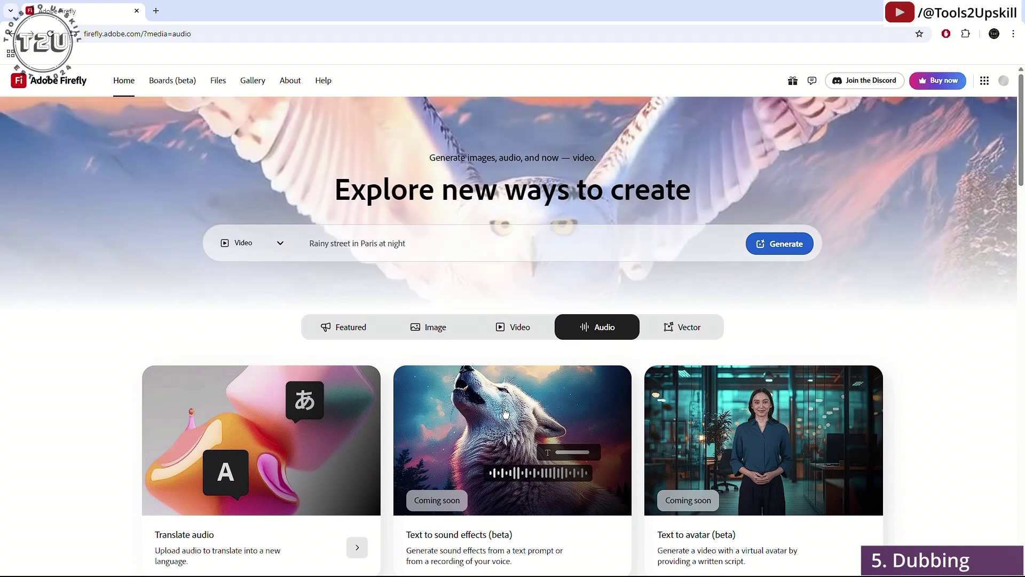
click(516, 330)
scroll(675, 459, down, 5)
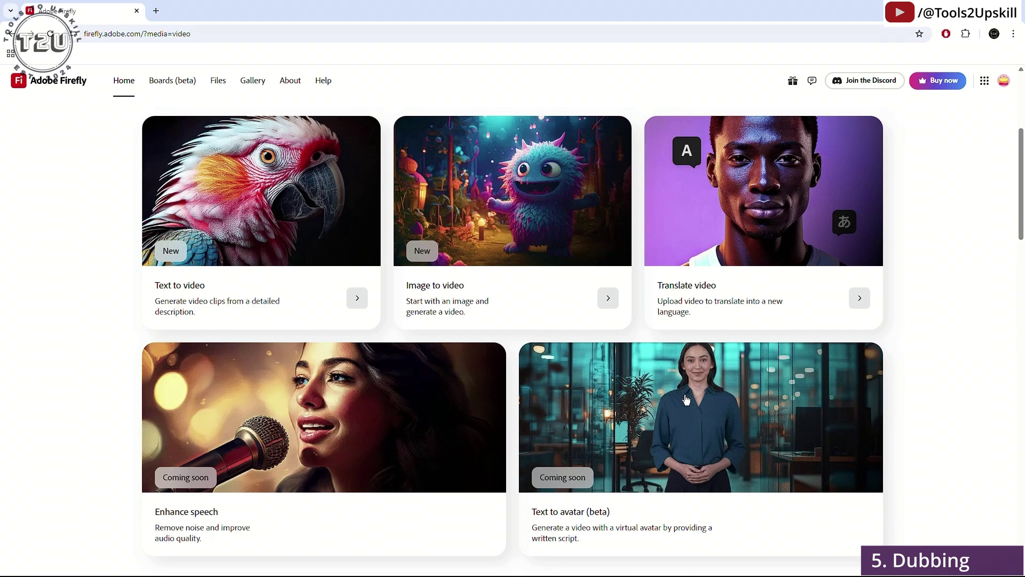
scroll(682, 418, up, 3)
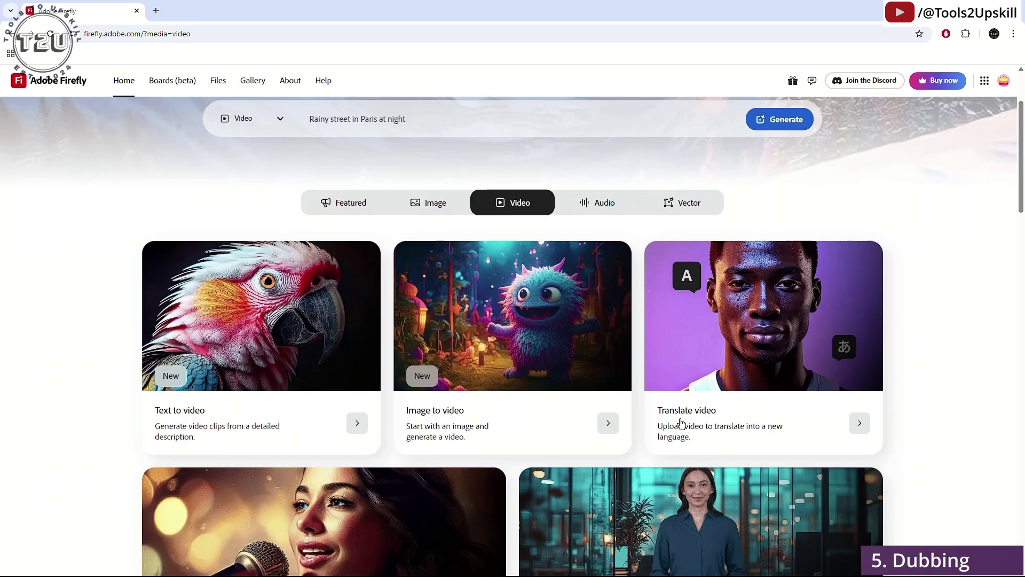
click(593, 203)
scroll(670, 406, down, 5)
scroll(676, 435, down, 2)
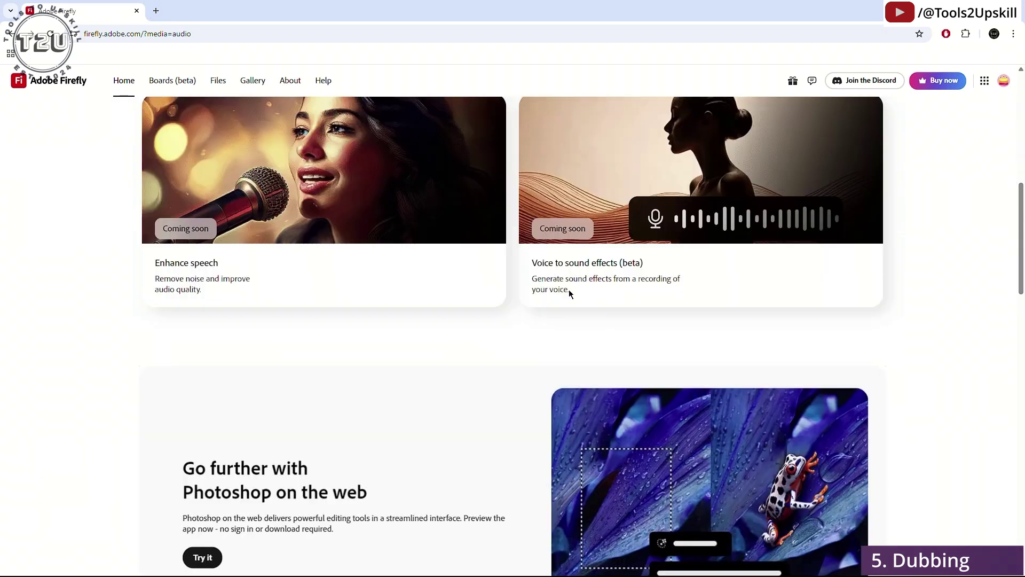
scroll(594, 396, up, 8)
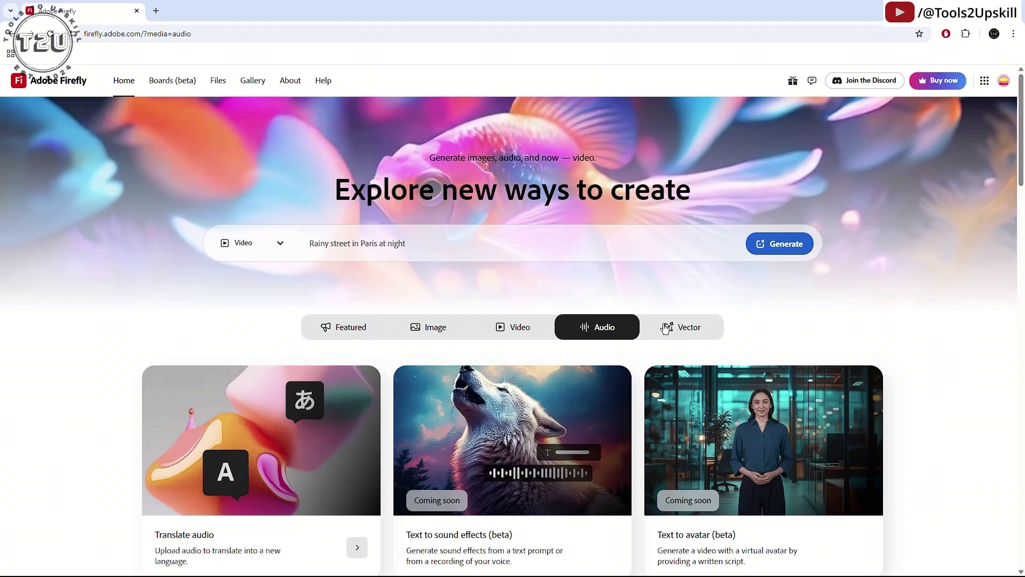
Step: Show the home page's Vector tools and open the Text to vector generator
click(681, 328)
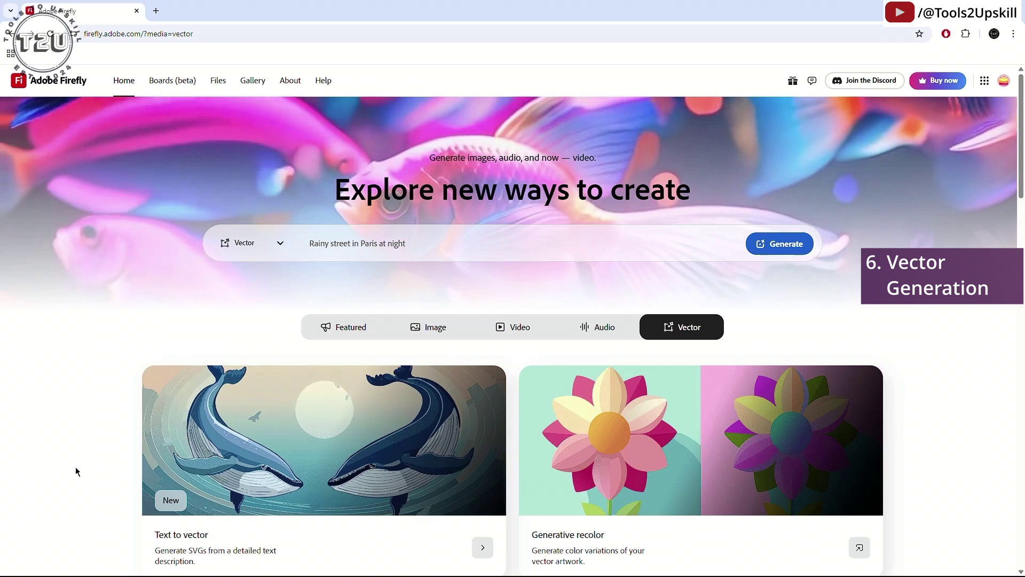
scroll(78, 465, down, 2)
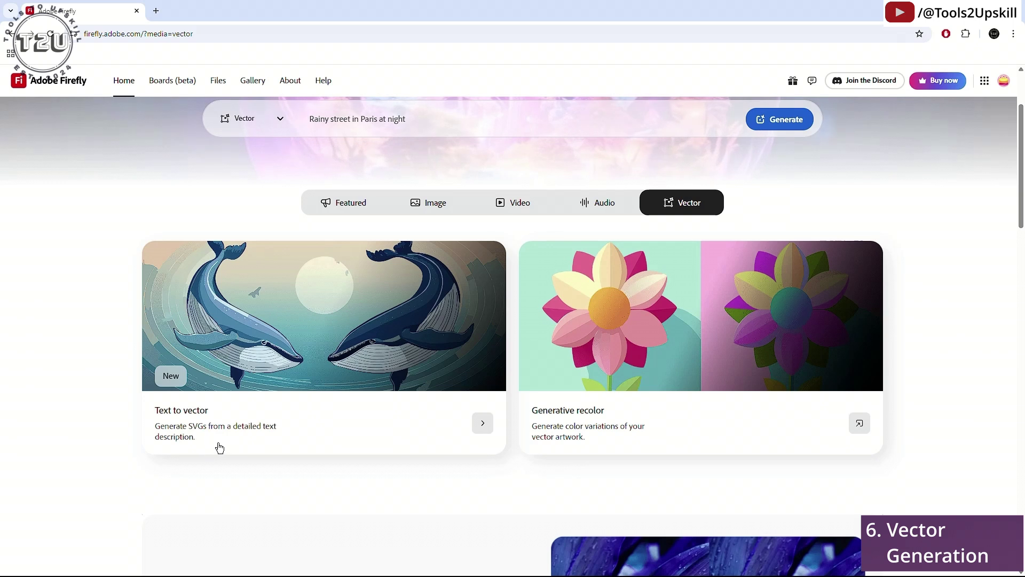
click(483, 430)
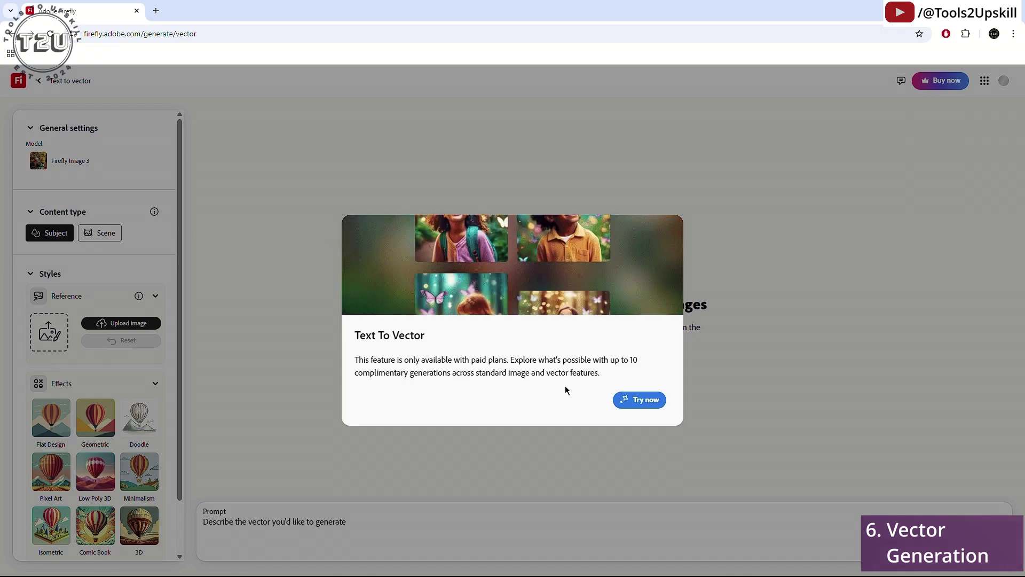
Step: Dismiss the paid-plan notice with Try now and close both tour tips
click(627, 399)
click(313, 376)
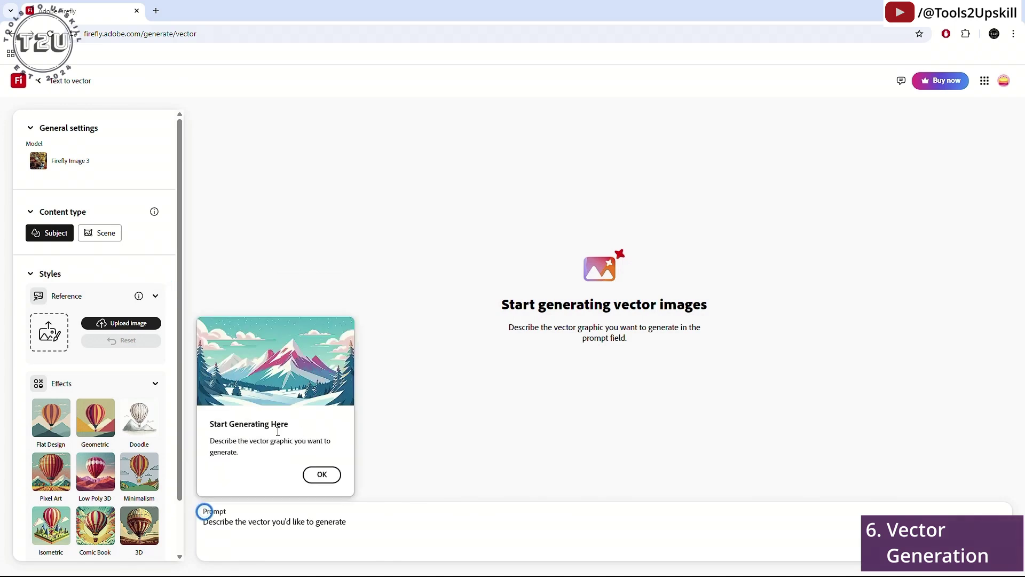
click(322, 474)
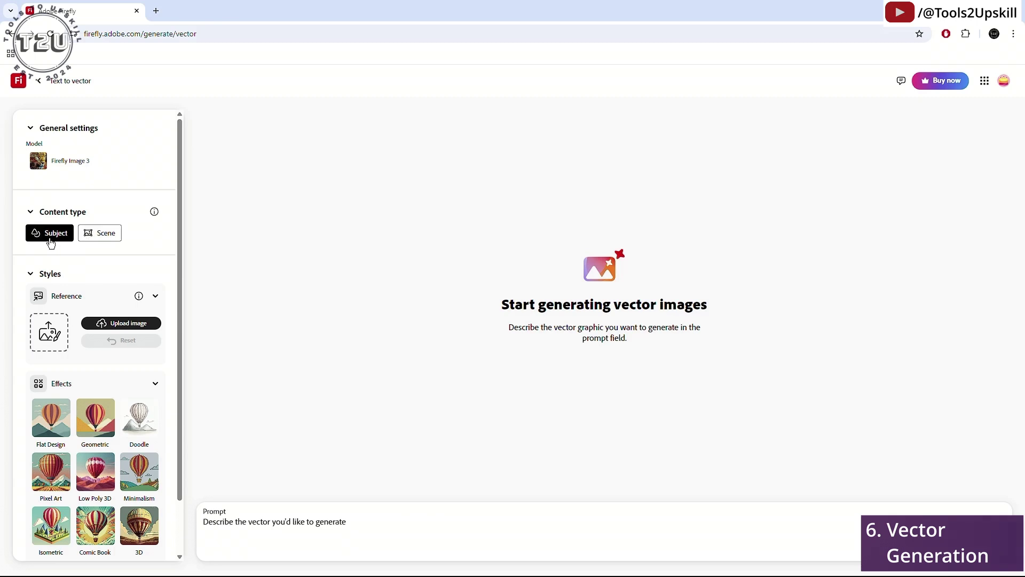
Step: Set the vector content type to Scene and review the style options
click(94, 237)
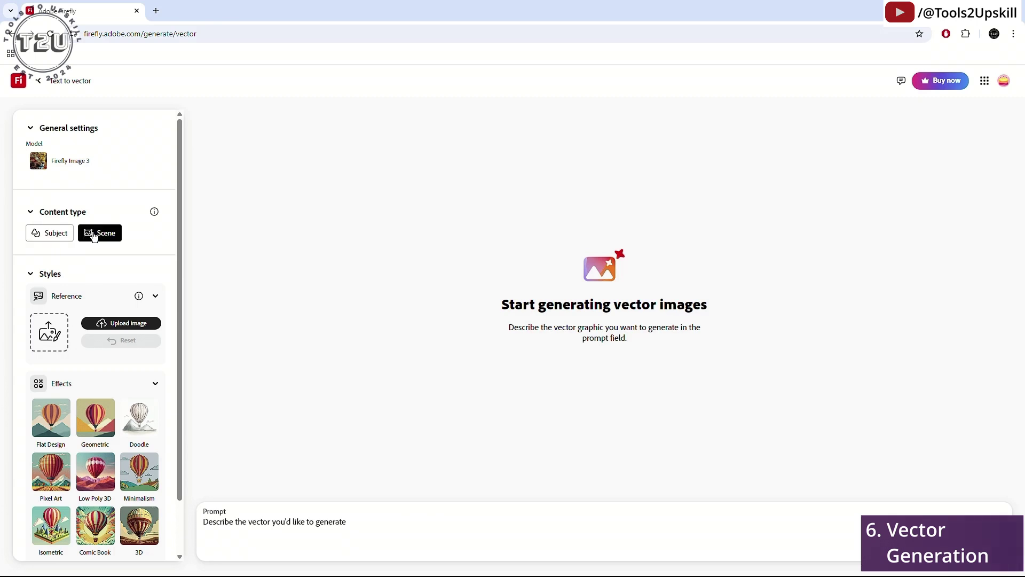
click(30, 273)
click(30, 274)
scroll(62, 320, down, 1)
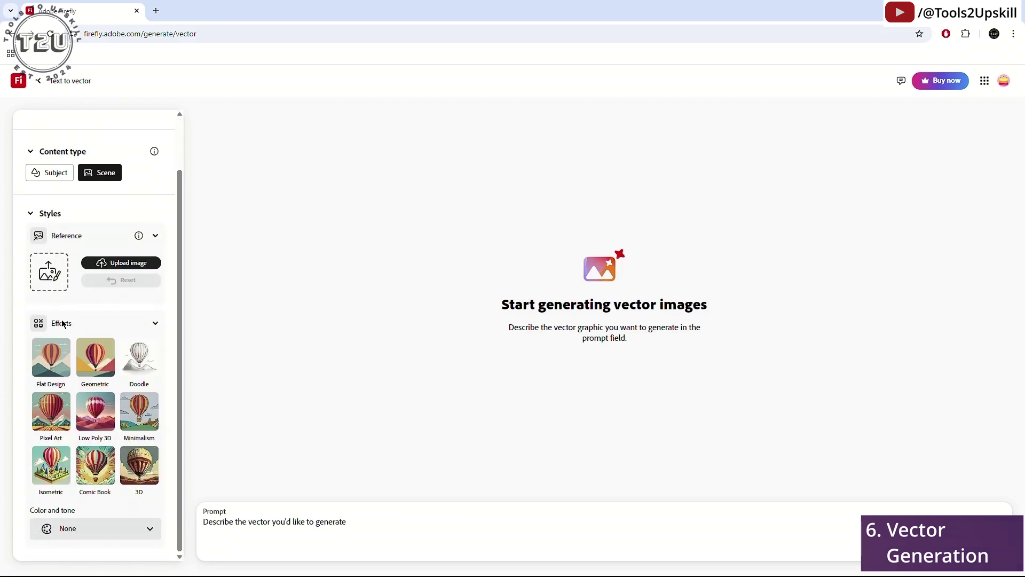
Step: Paste the snowy Swiss Alps train-in-tunnel prompt from clipboard history and generate four vector scenes
click(349, 521)
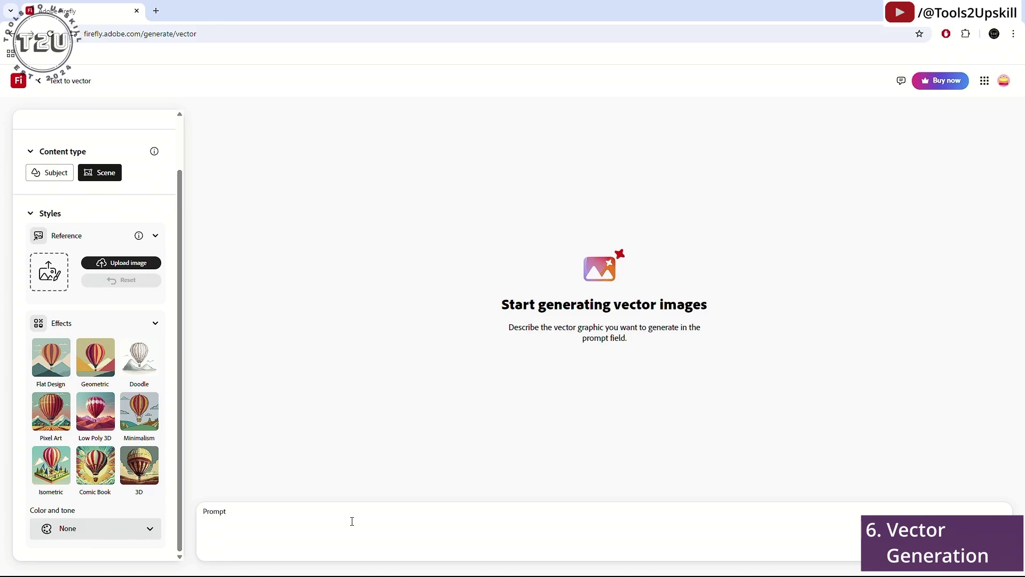
text(405300)
drag(251, 521, 185, 529)
key(BackSpace)
key(super+v)
key(Return)
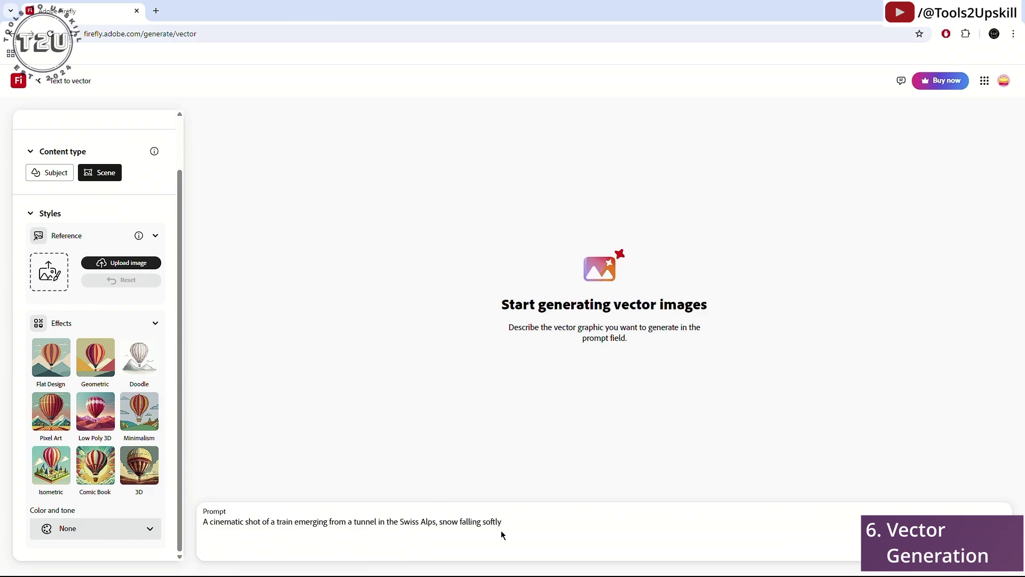
key(Return)
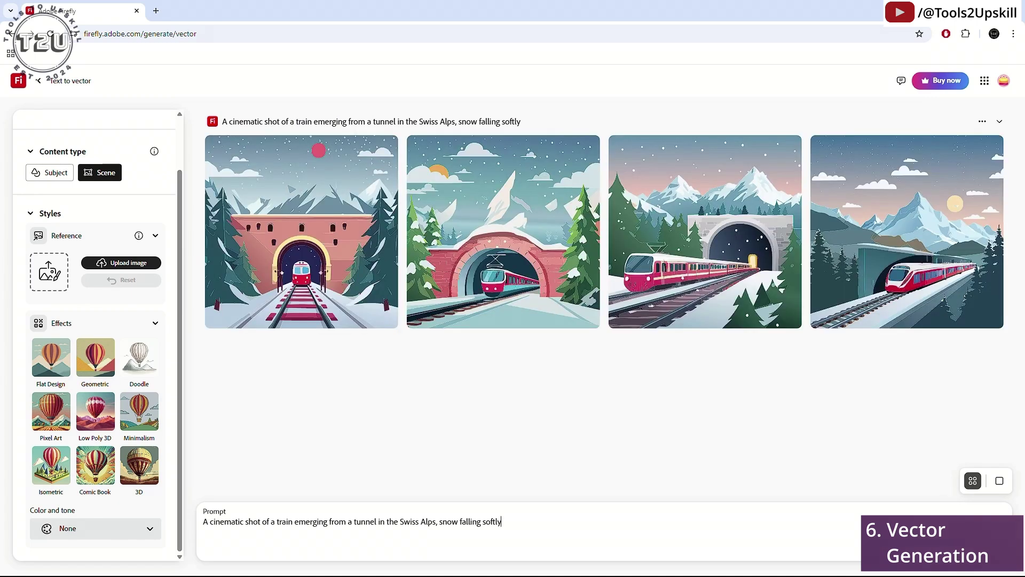
mouse_move(315, 232)
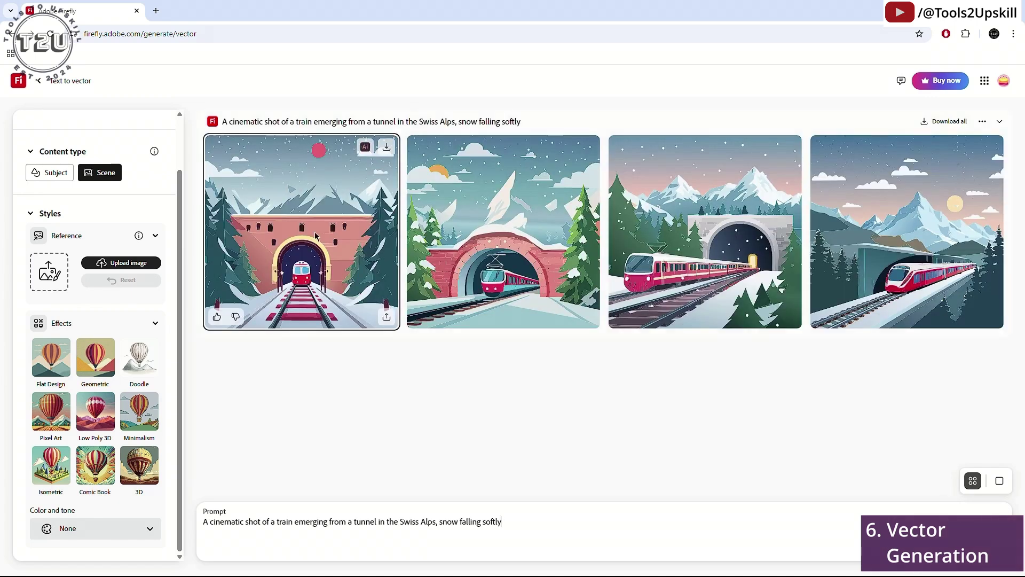
Step: Try opening the first train vector in Illustrator, then copy it as SVG code instead
click(365, 148)
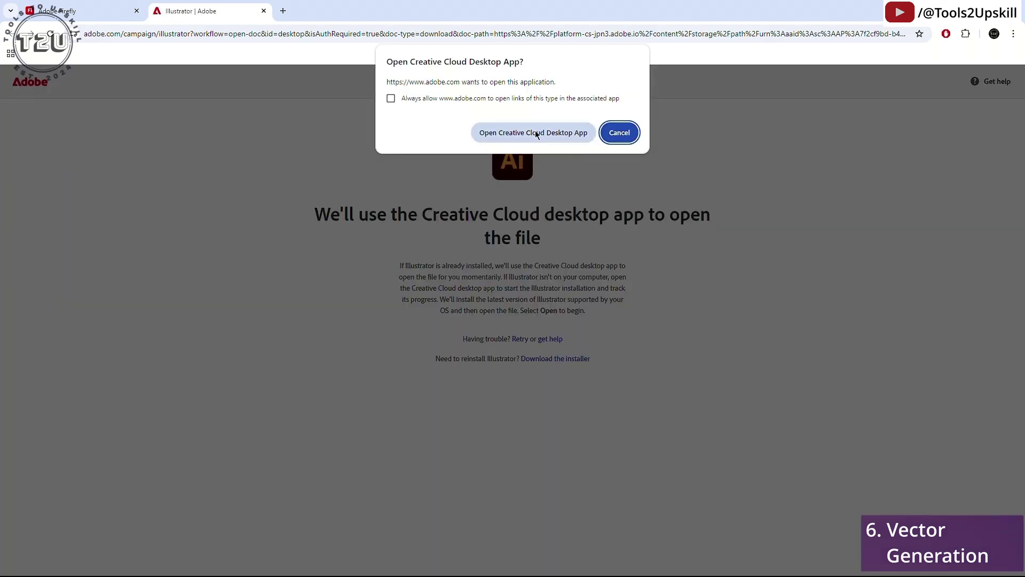
click(534, 131)
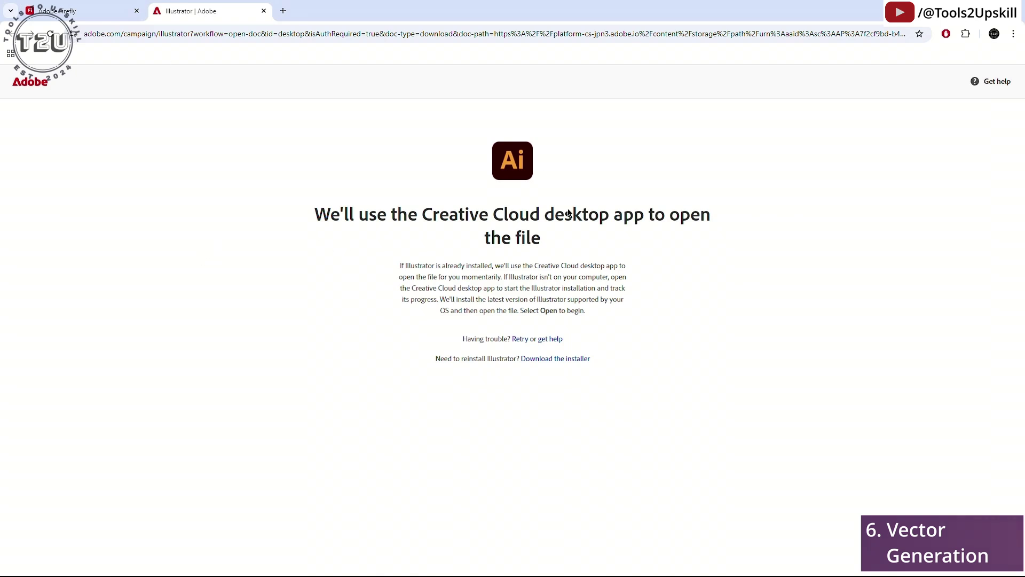
click(264, 11)
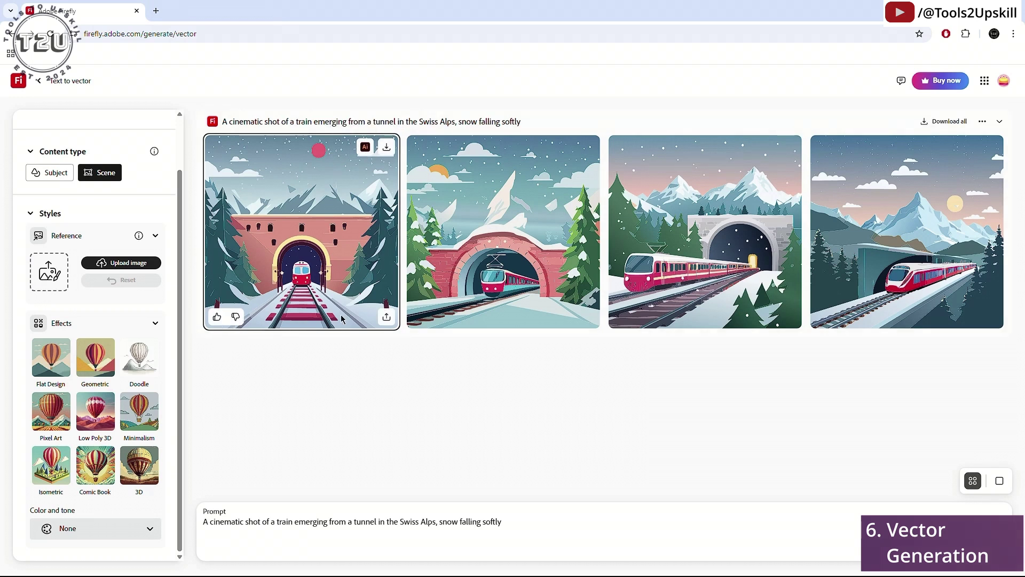
click(388, 318)
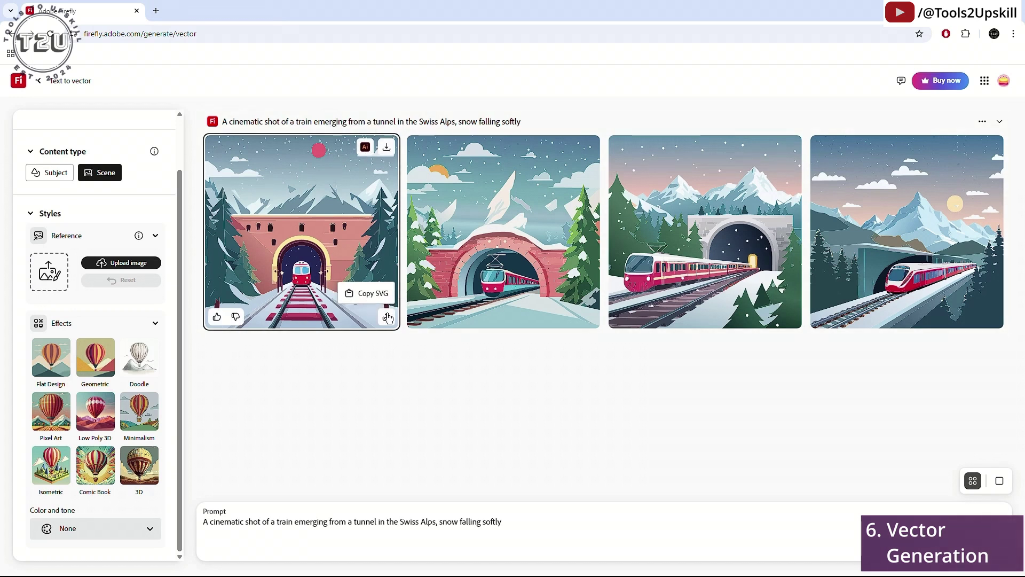
click(357, 297)
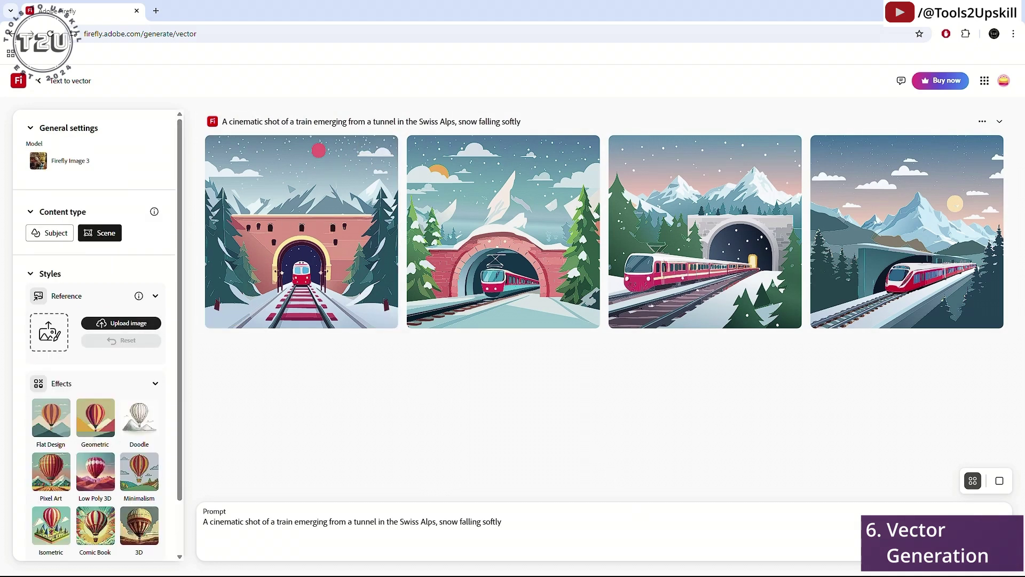
Step: Check Files history filtered to Videos then All, view empty Favorites, then open Gallery
click(40, 85)
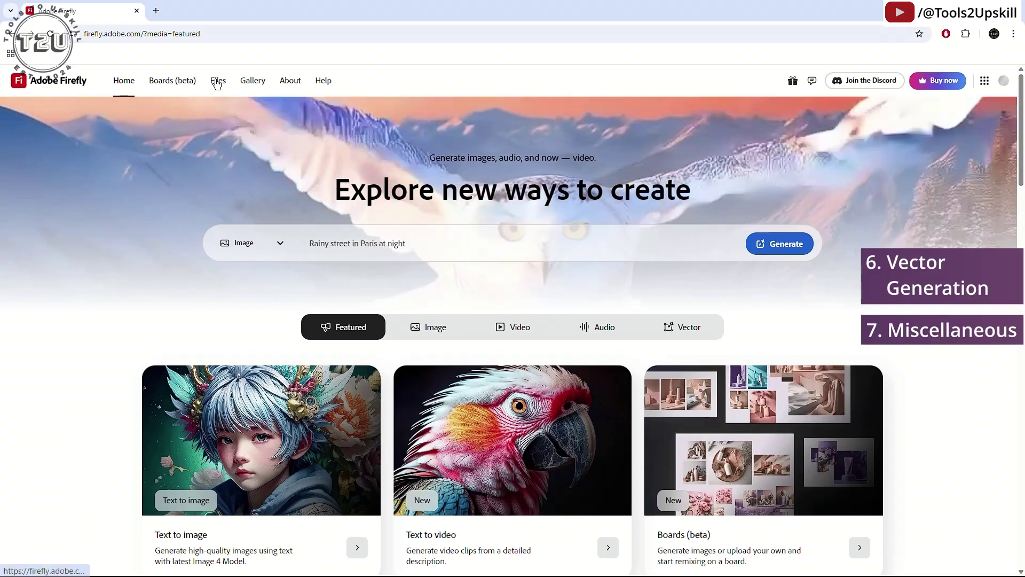
click(217, 81)
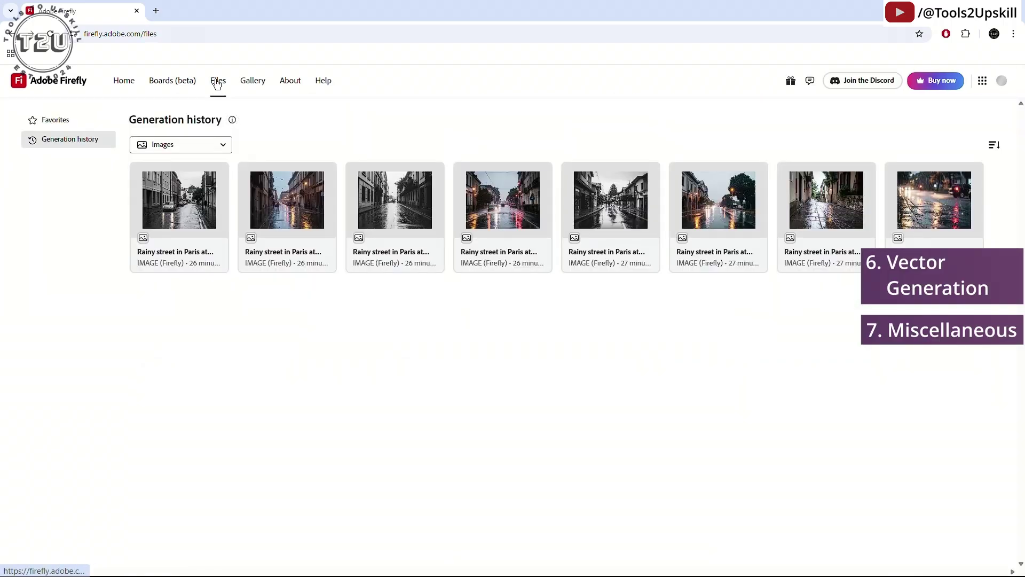
click(188, 149)
click(171, 205)
click(182, 150)
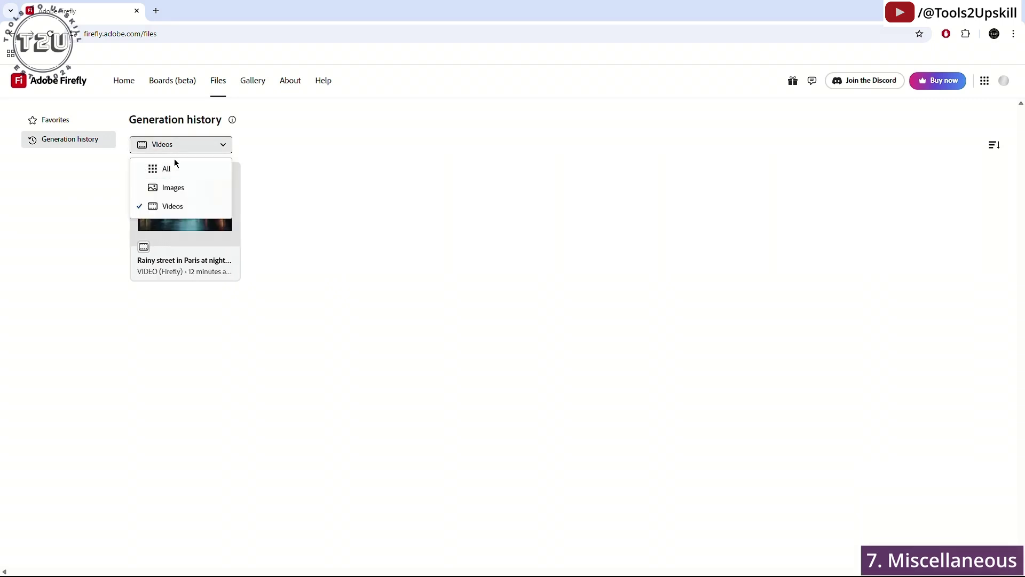
click(172, 166)
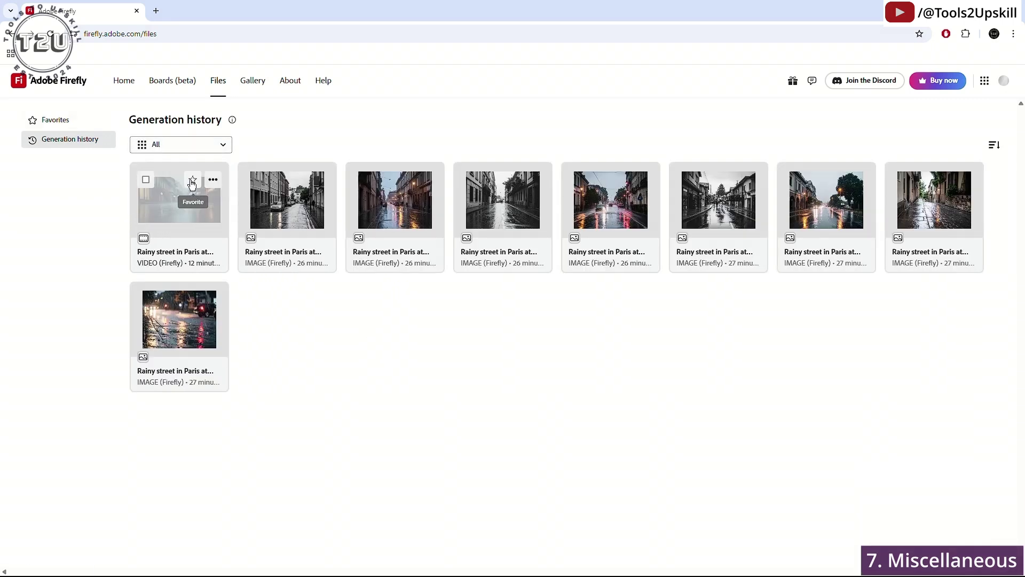
click(52, 119)
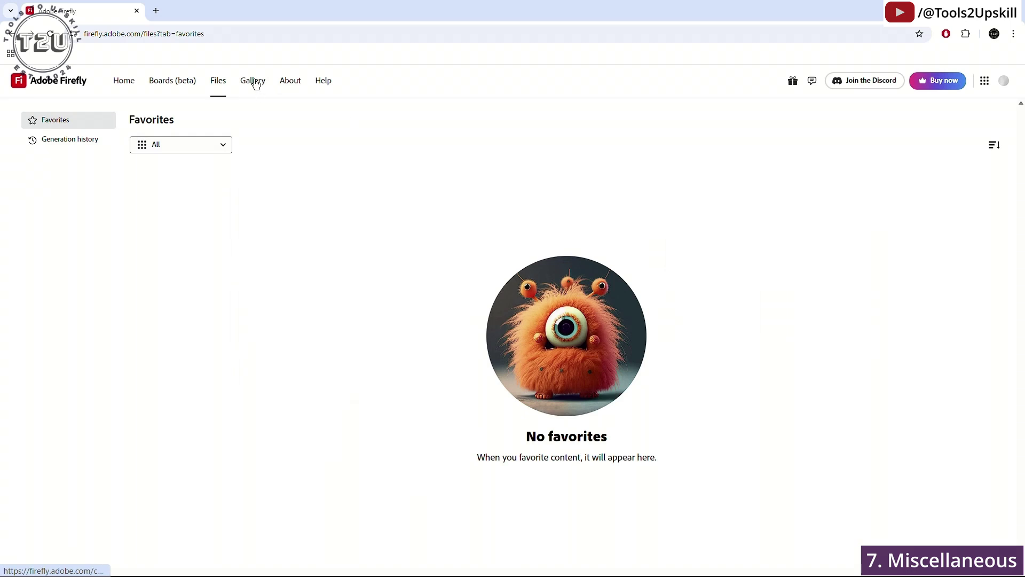
click(253, 82)
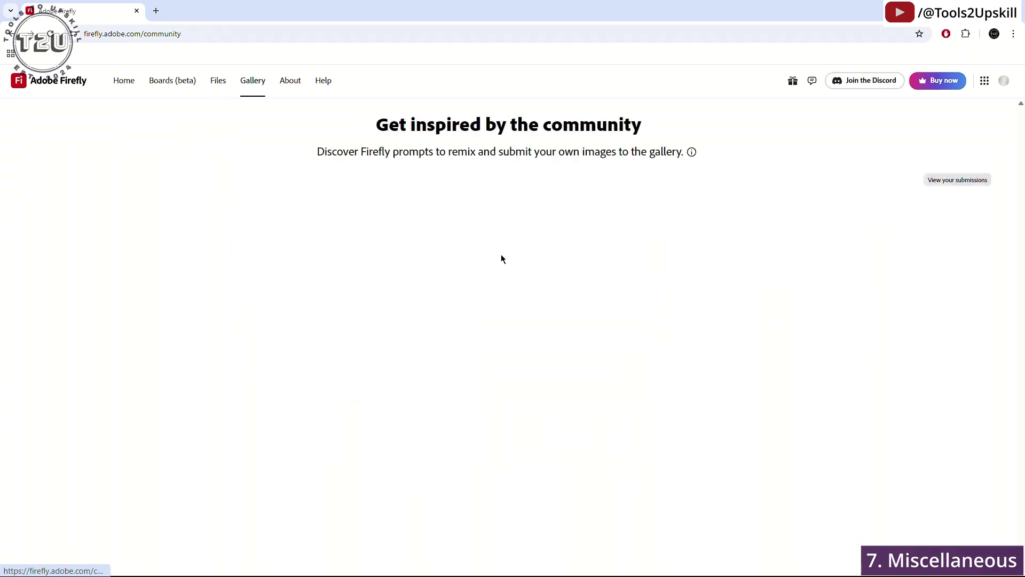
Step: Open the braided-woman-in-sunglasses artwork in Text to image and review its prompt and settings
scroll(508, 370, down, 2)
scroll(508, 369, up, 2)
scroll(820, 423, down, 5)
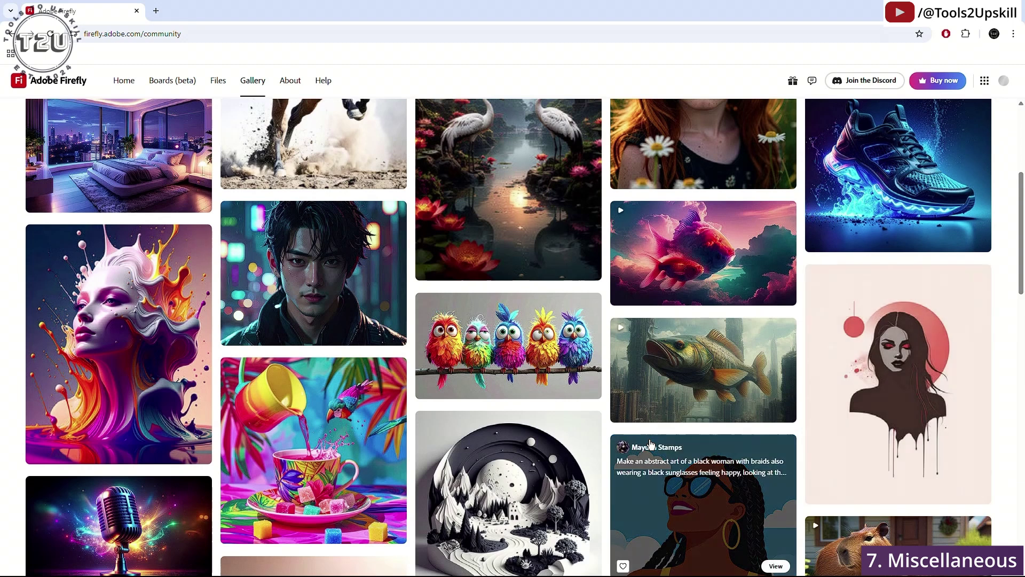
scroll(650, 444, down, 2)
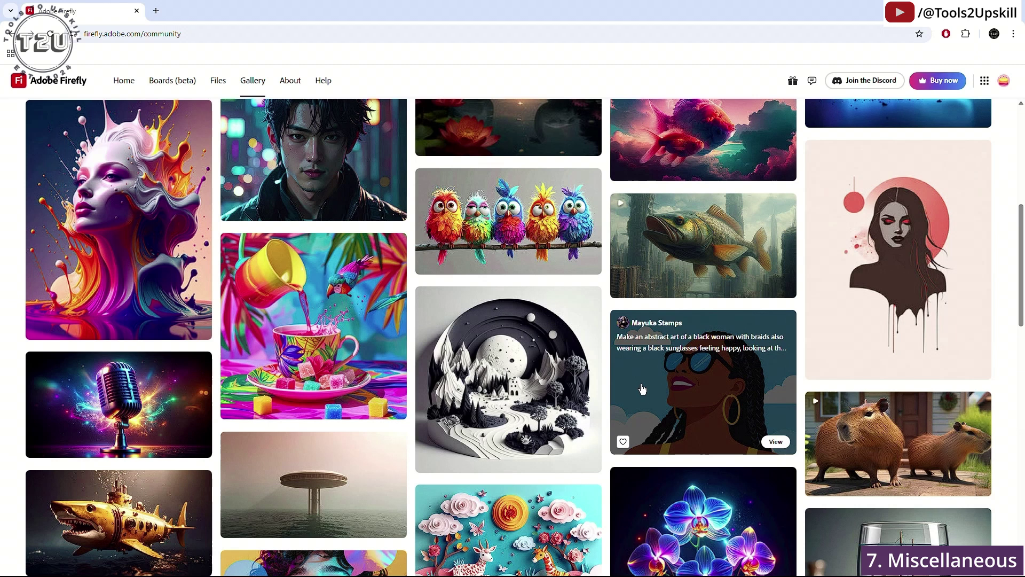
click(694, 357)
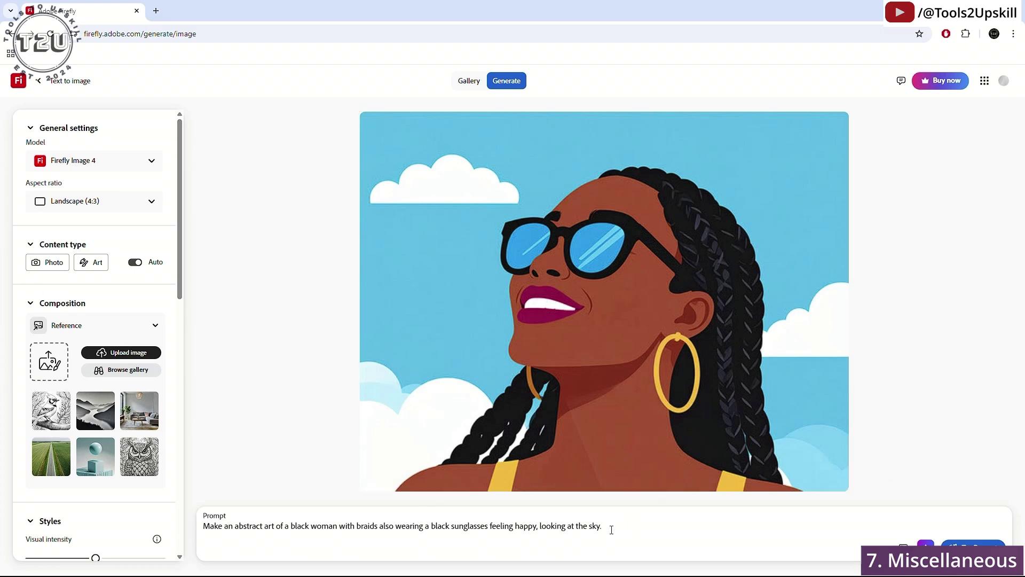
drag(609, 528, 187, 527)
click(579, 546)
scroll(87, 372, down, 5)
scroll(89, 231, down, 7)
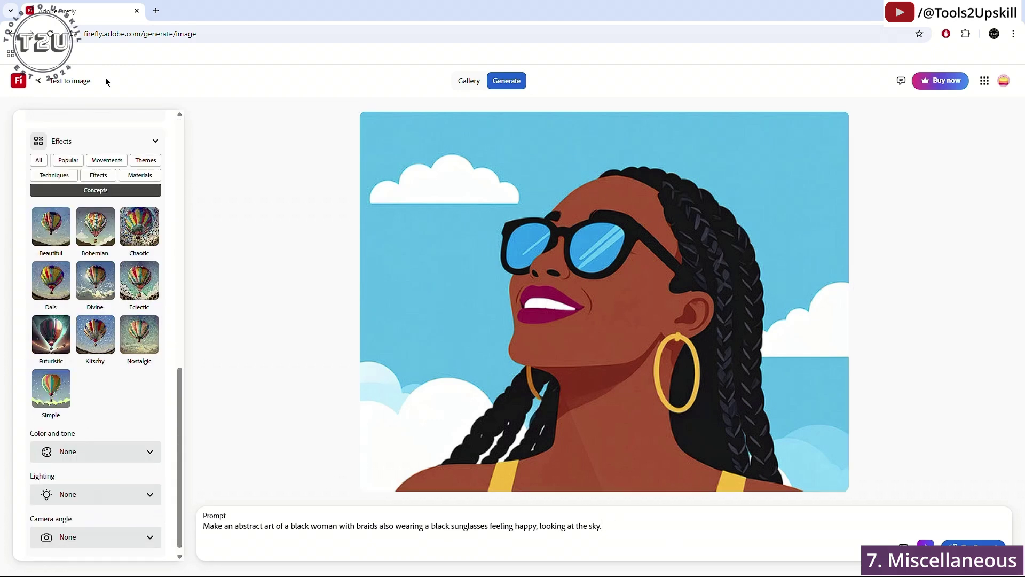
Step: View the Firefly About page on the India site, then open Firefly Help in India - English
click(38, 80)
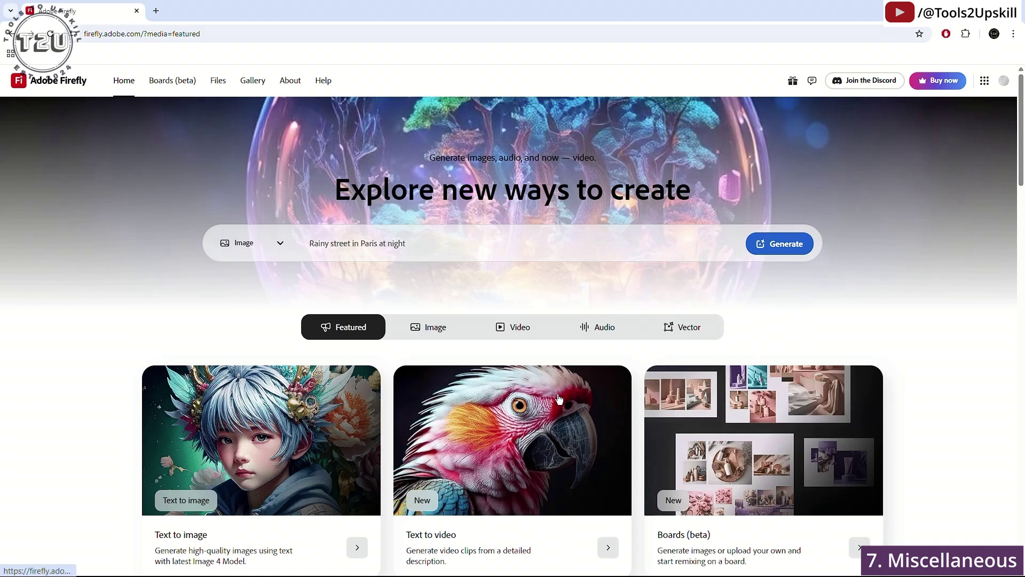
click(253, 85)
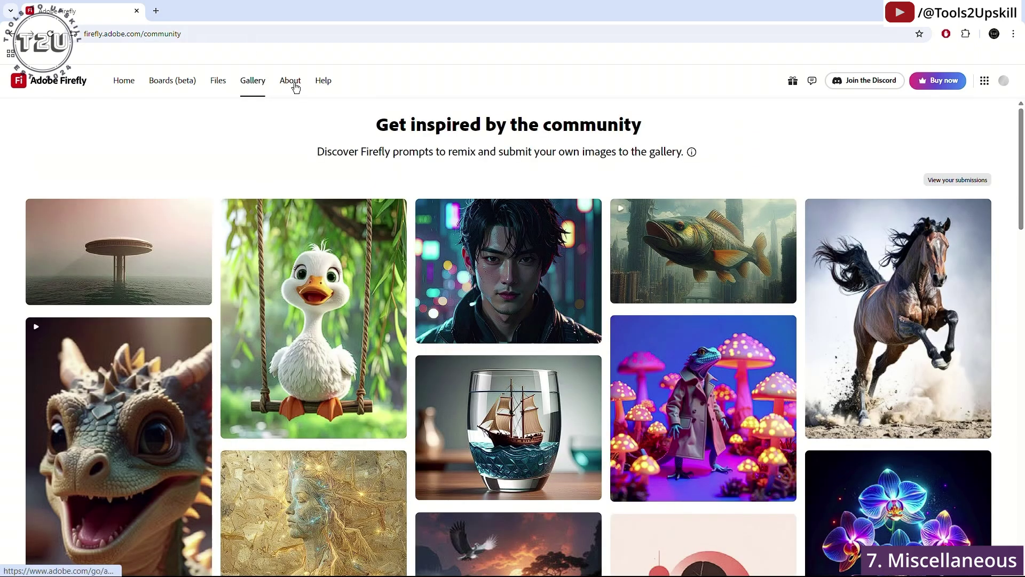
click(294, 85)
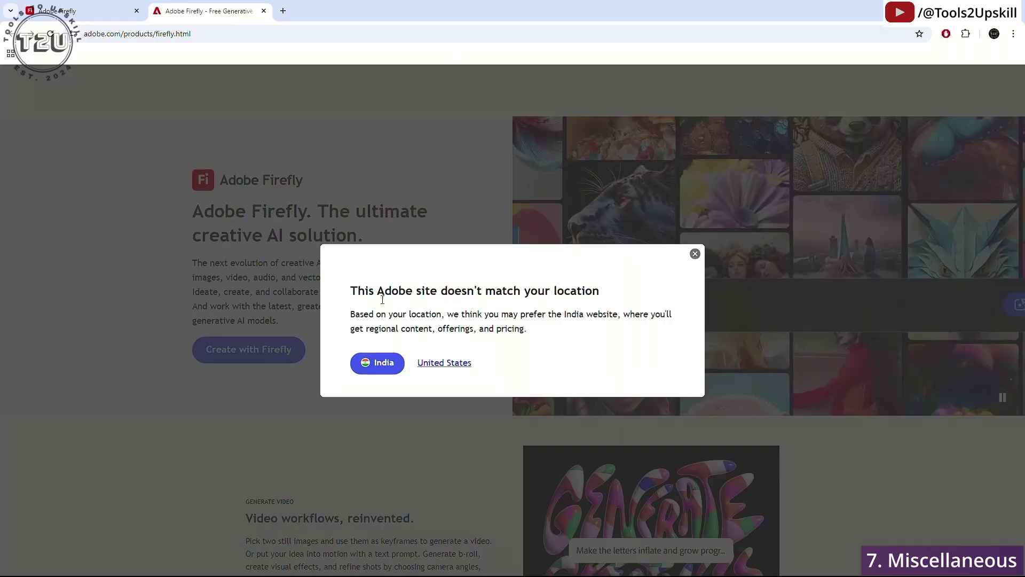
click(377, 362)
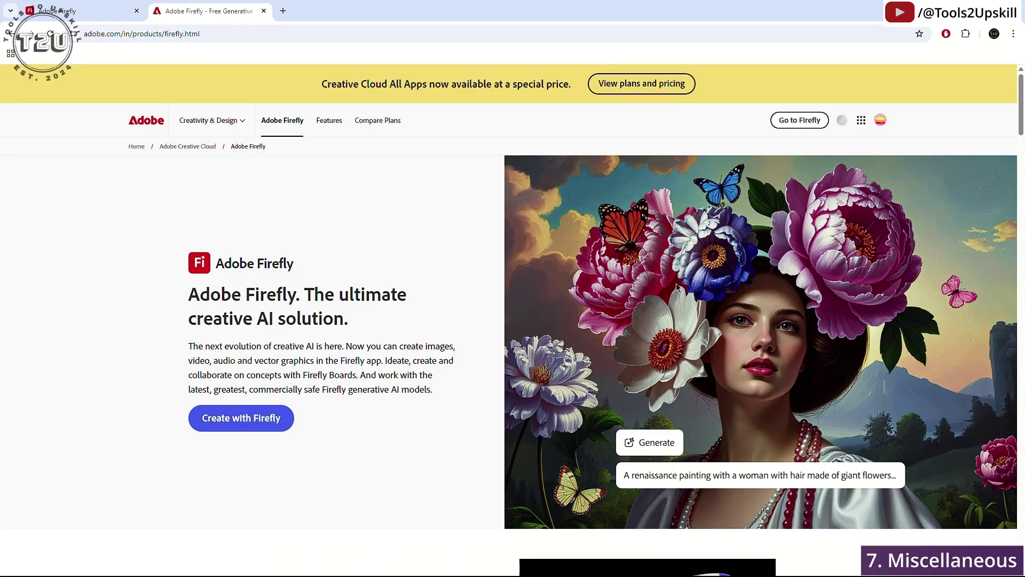
click(267, 14)
click(323, 84)
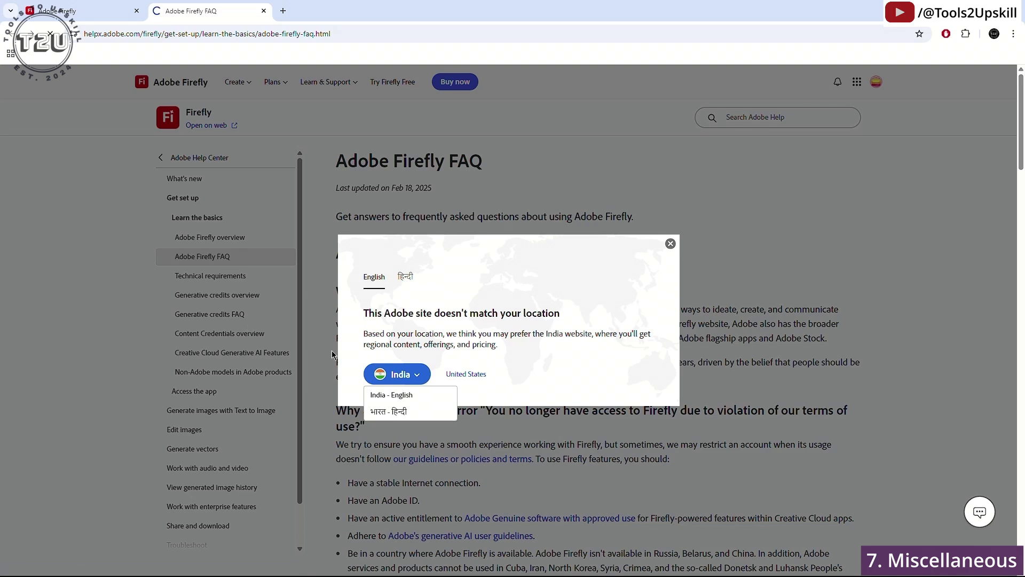
click(395, 395)
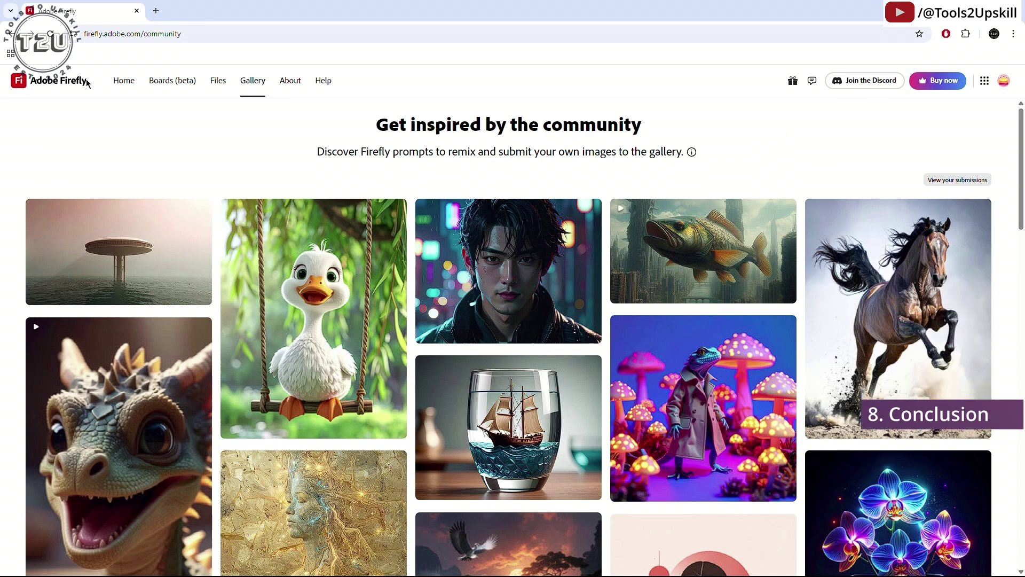
Step: Return to the Firefly home page via the nav bar's Home link
click(120, 83)
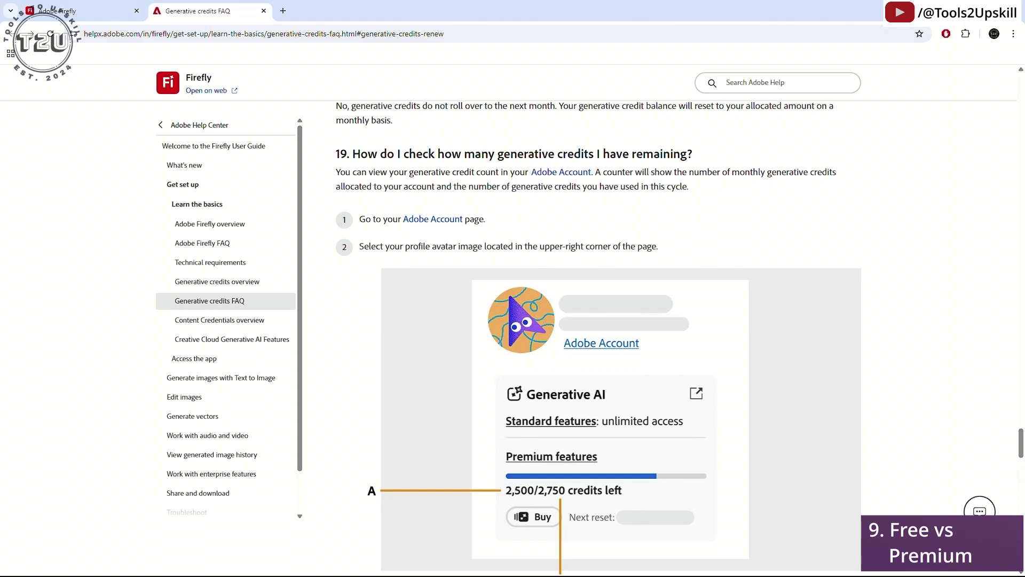
Step: Scroll through the Generative credits FAQ on checking remaining credits and comparing plans
scroll(564, 340, down, 3)
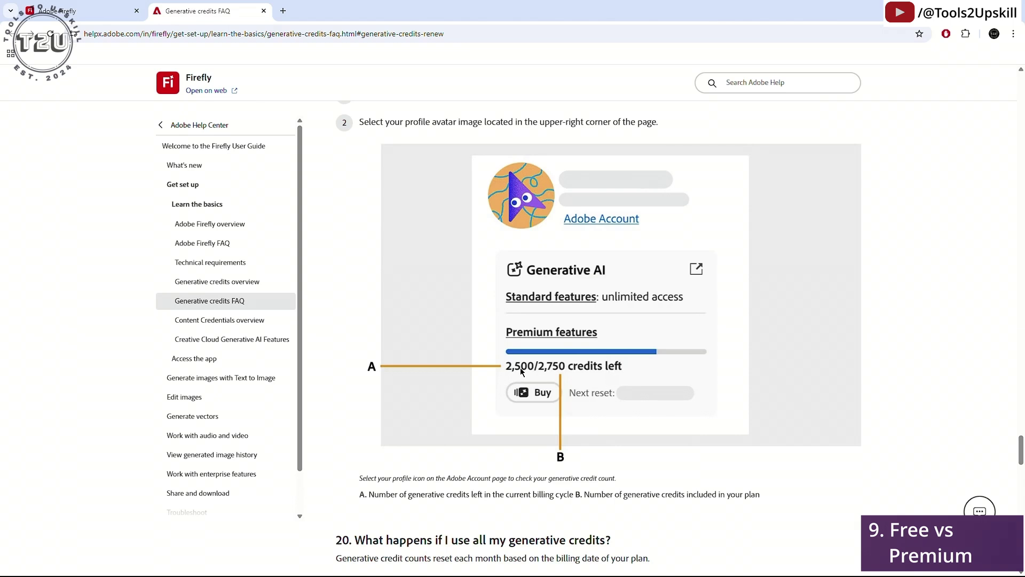
scroll(517, 352, up, 3)
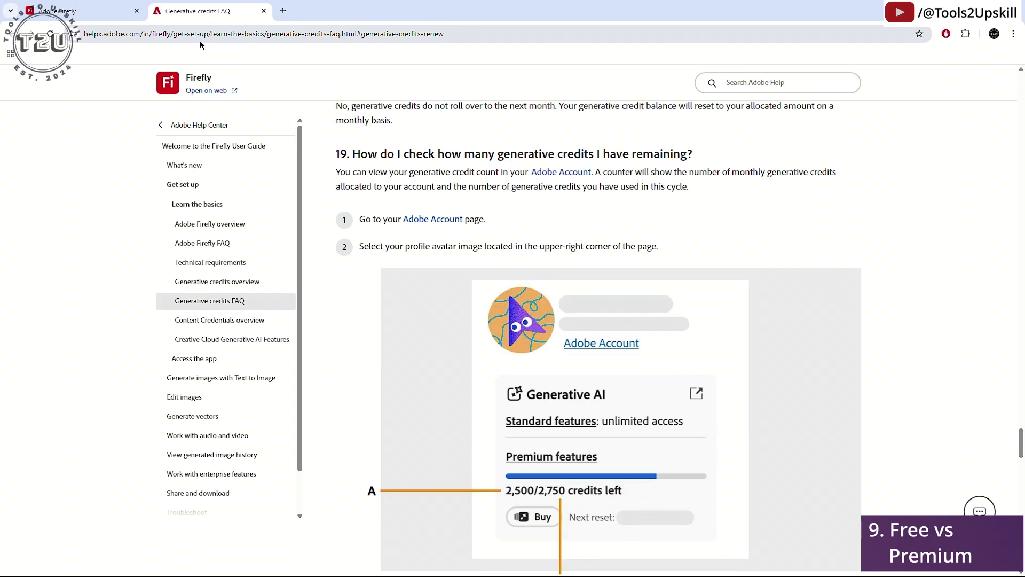
scroll(756, 361, down, 2)
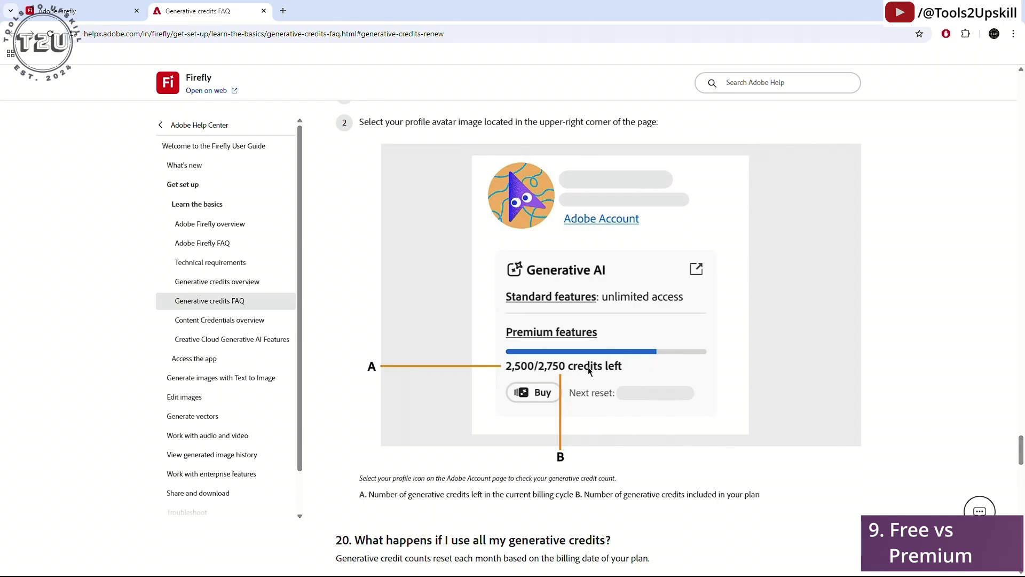
Step: Return to the top of the FAQ and briefly view the signed-in account's profile details
scroll(787, 368, up, 20)
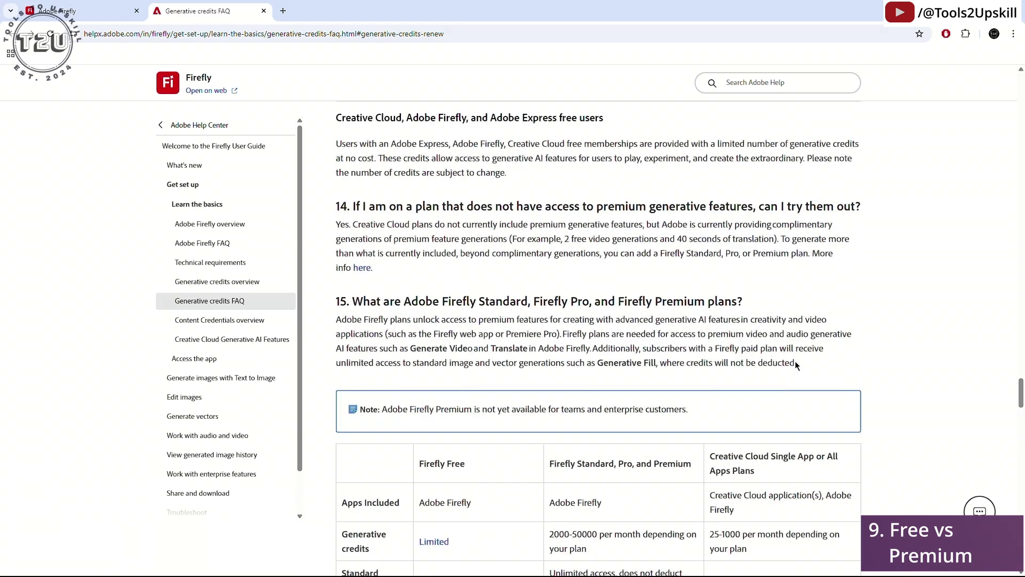
scroll(840, 336, up, 15)
click(876, 81)
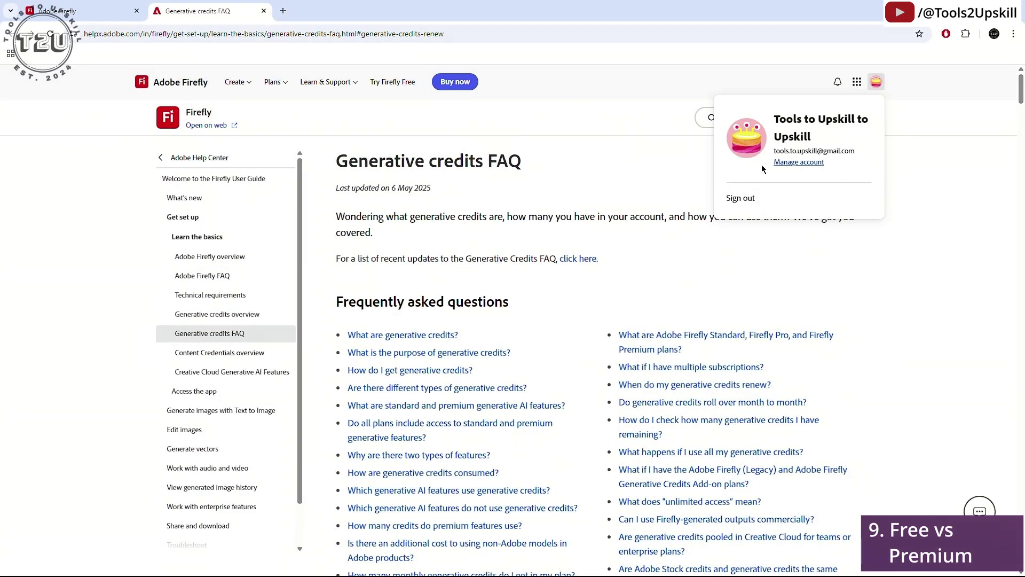
click(886, 267)
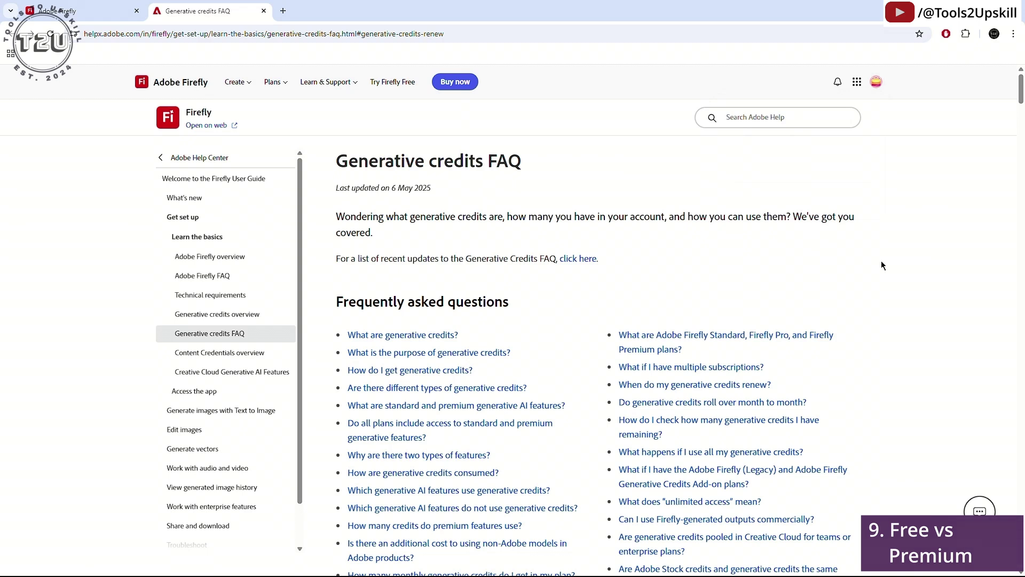
key(ctrl+w)
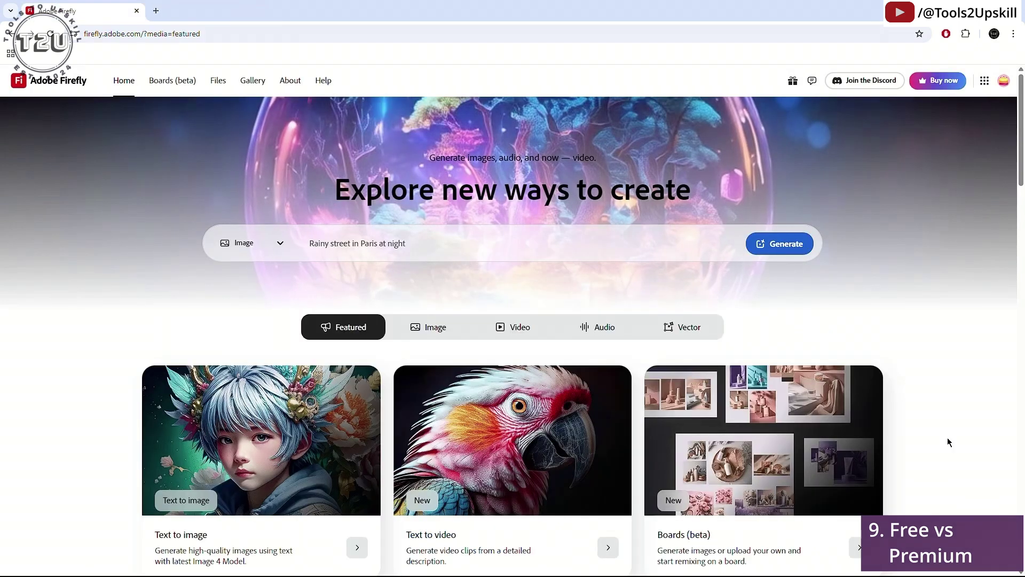